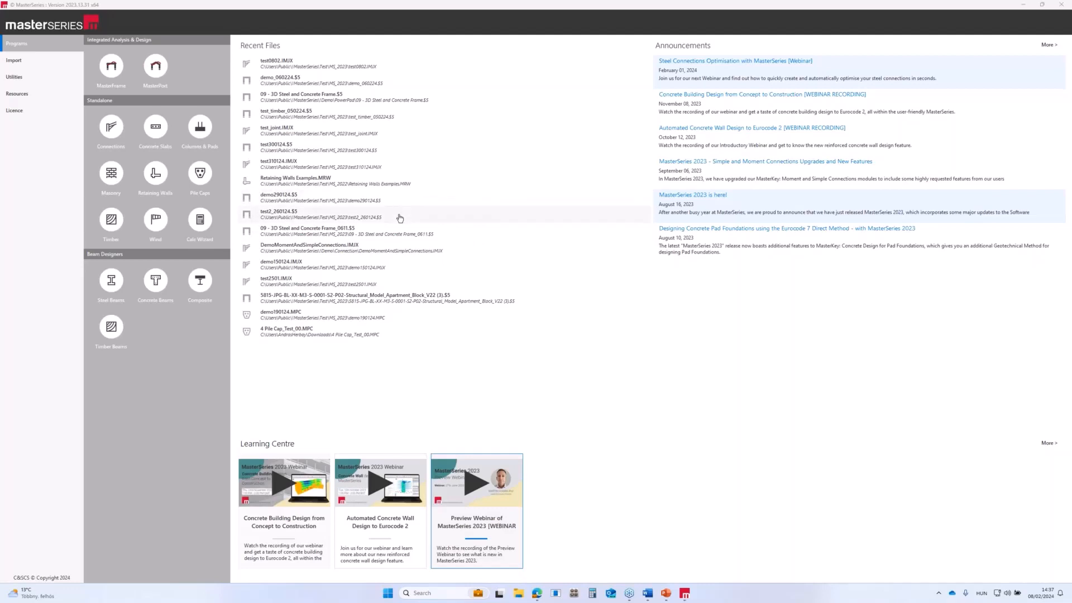
Create a new Connections file named webinar0802 in the MS_2023 folder
left_click(21, 44)
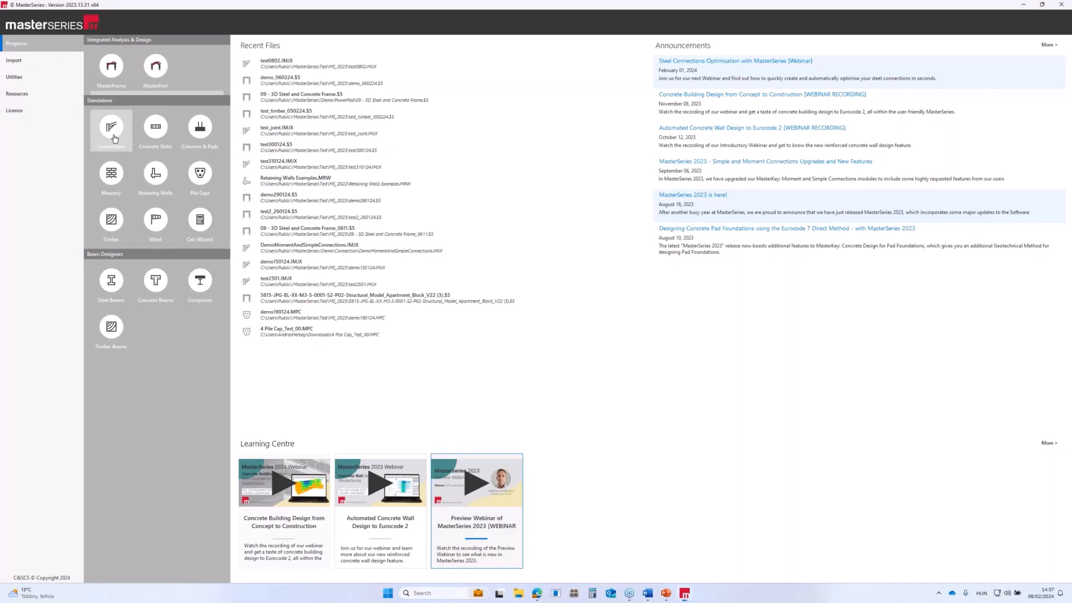
left_click(114, 138)
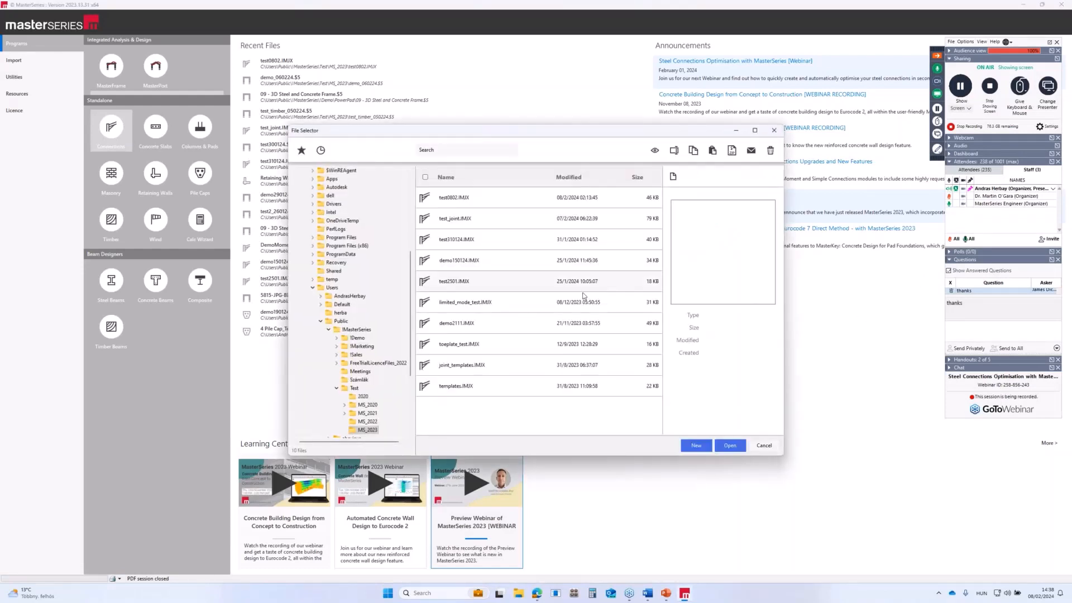
left_click(695, 446)
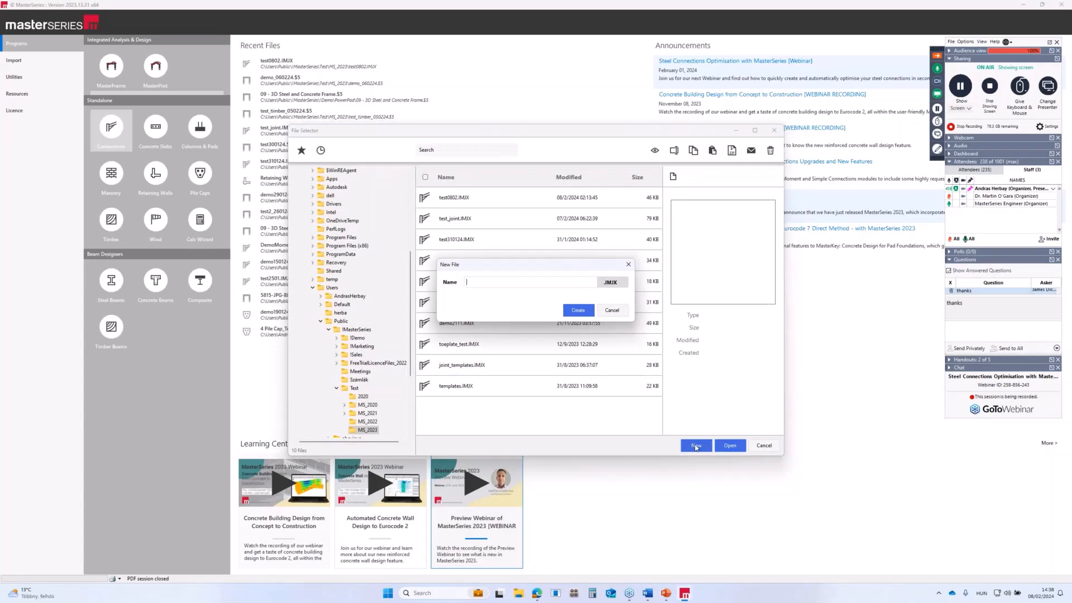
type("webain")
key("BackSpace")
key("BackSpace")
key("BackSpace")
type("inar0802")
left_click(579, 310)
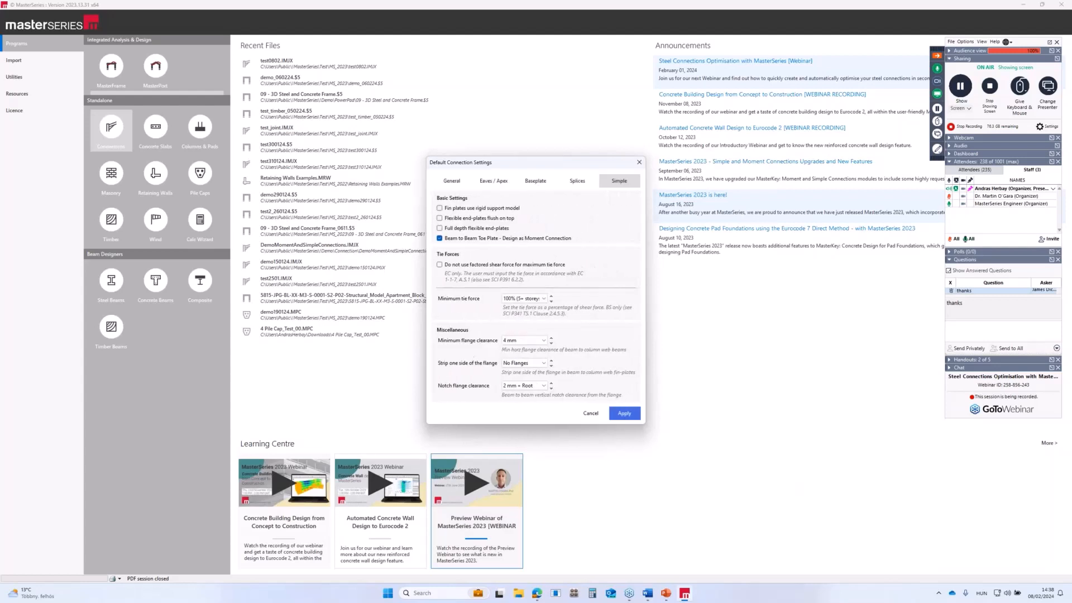
Accept the default connection settings and start the brief from the Default eaves template under moment connections
left_click(624, 414)
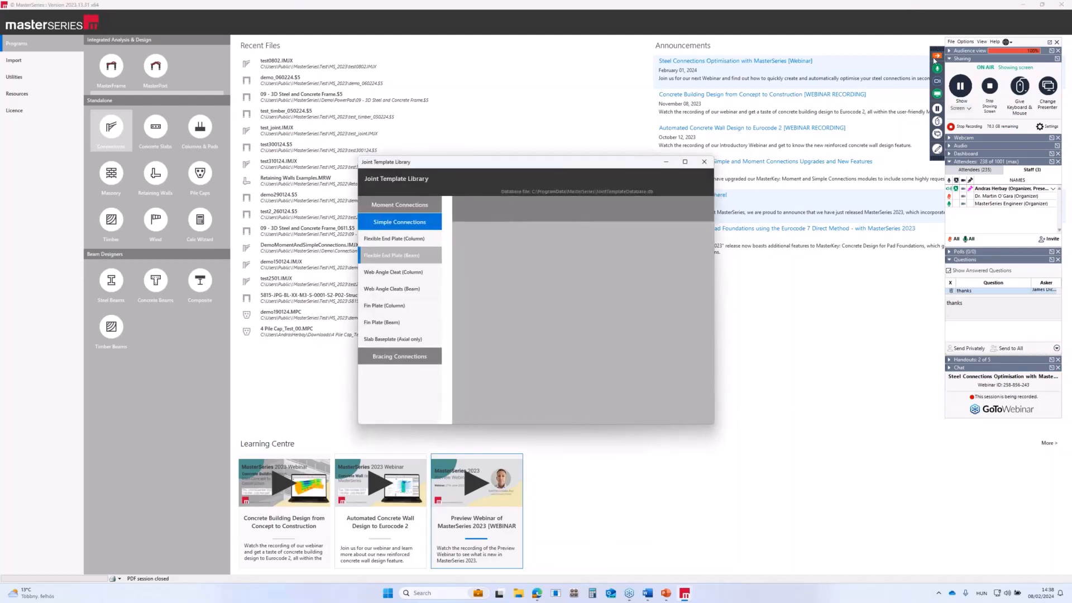
left_click(392, 205)
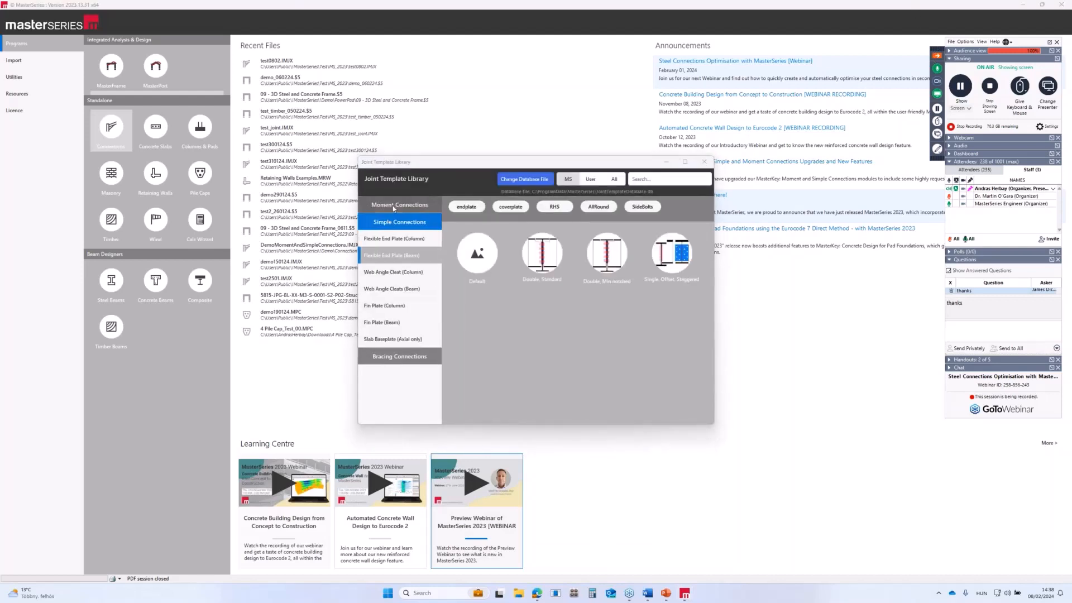
left_click(939, 60)
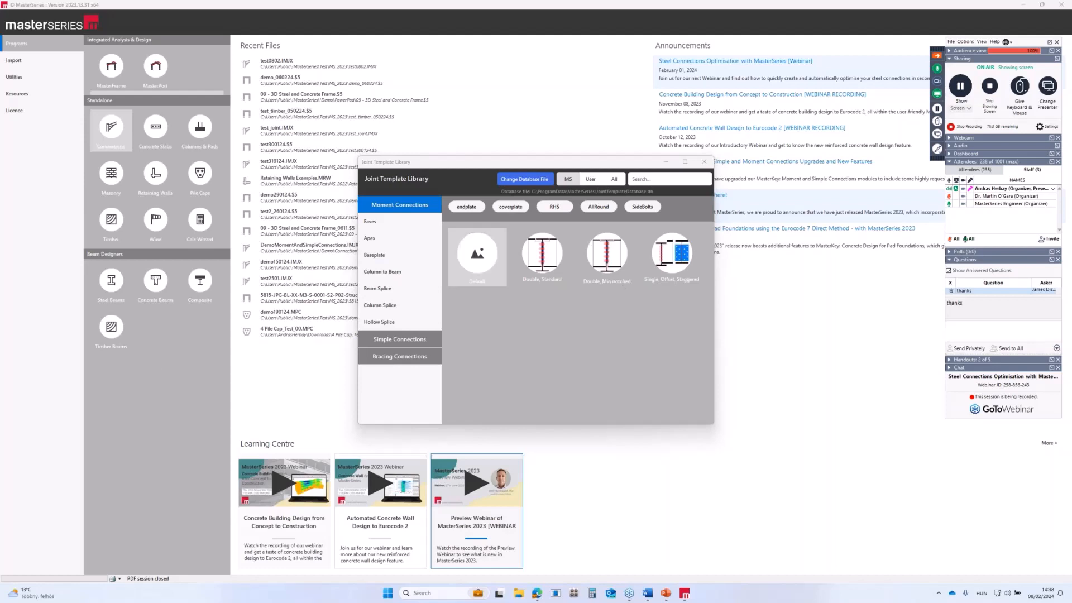
left_click(399, 224)
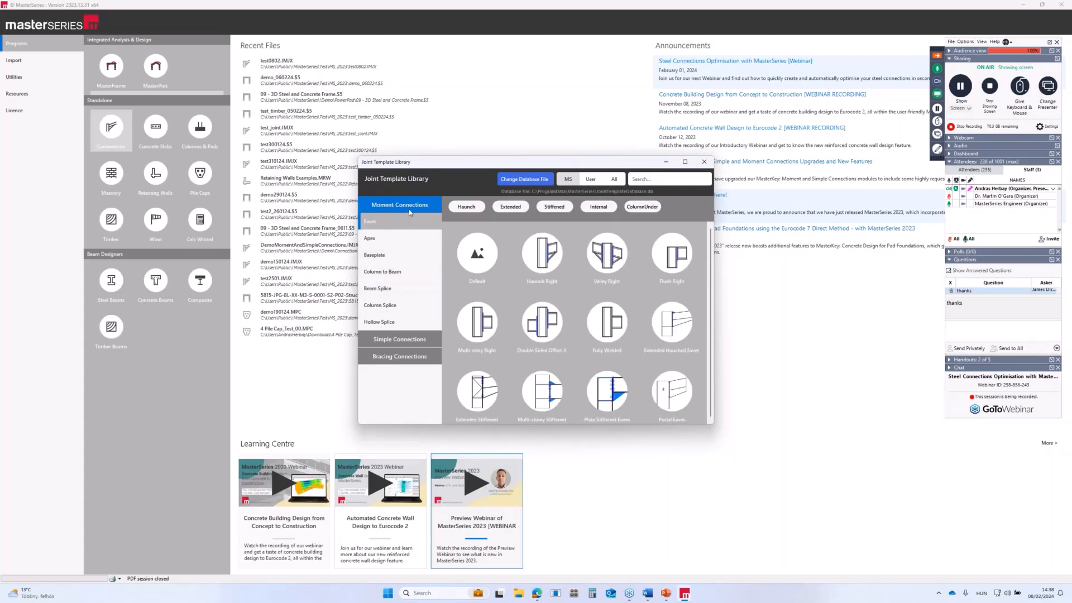
left_click(395, 340)
left_click(403, 220)
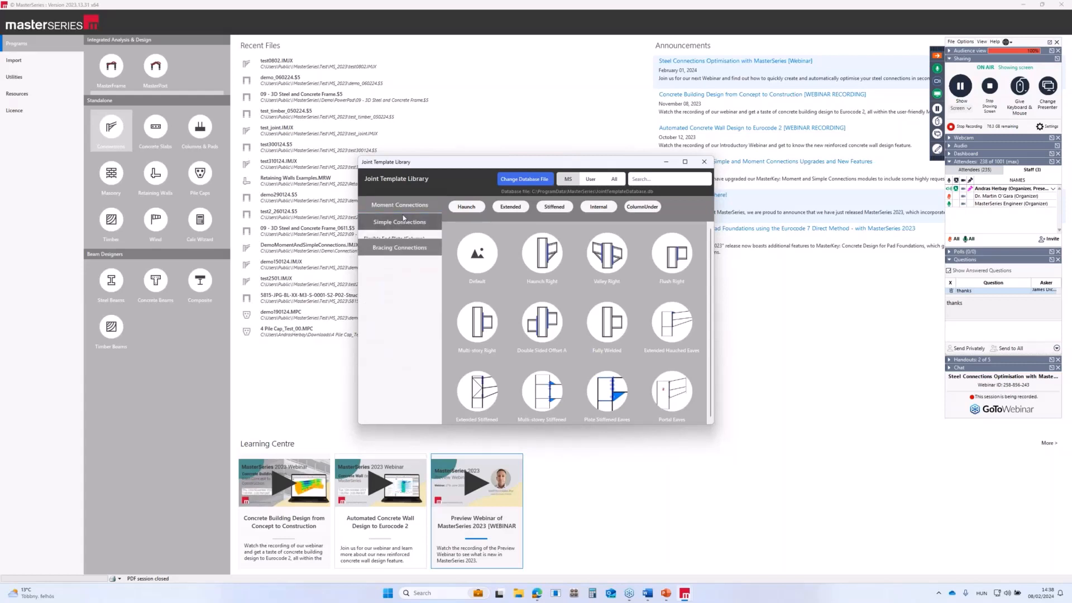
left_click(398, 205)
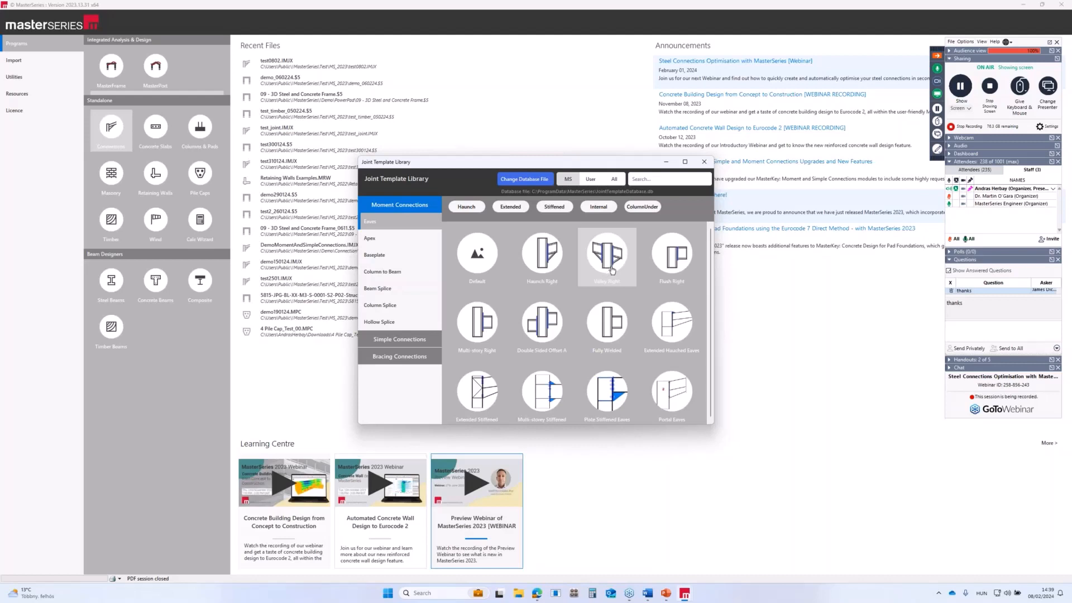
left_click(478, 262)
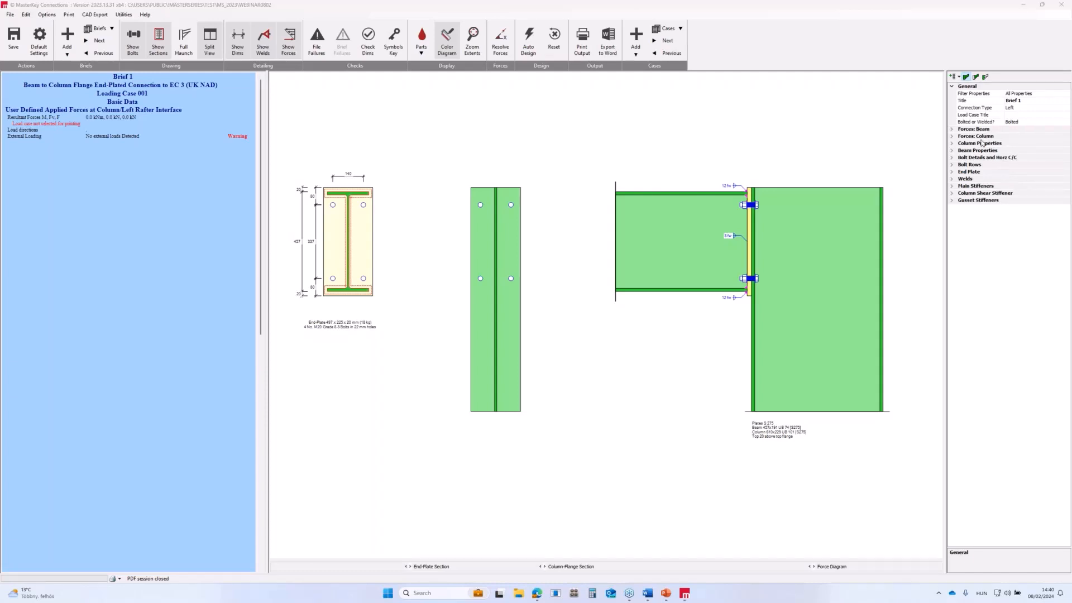
Inspect the connection's beam forces, beam properties and end plate dimensions
left_click(951, 129)
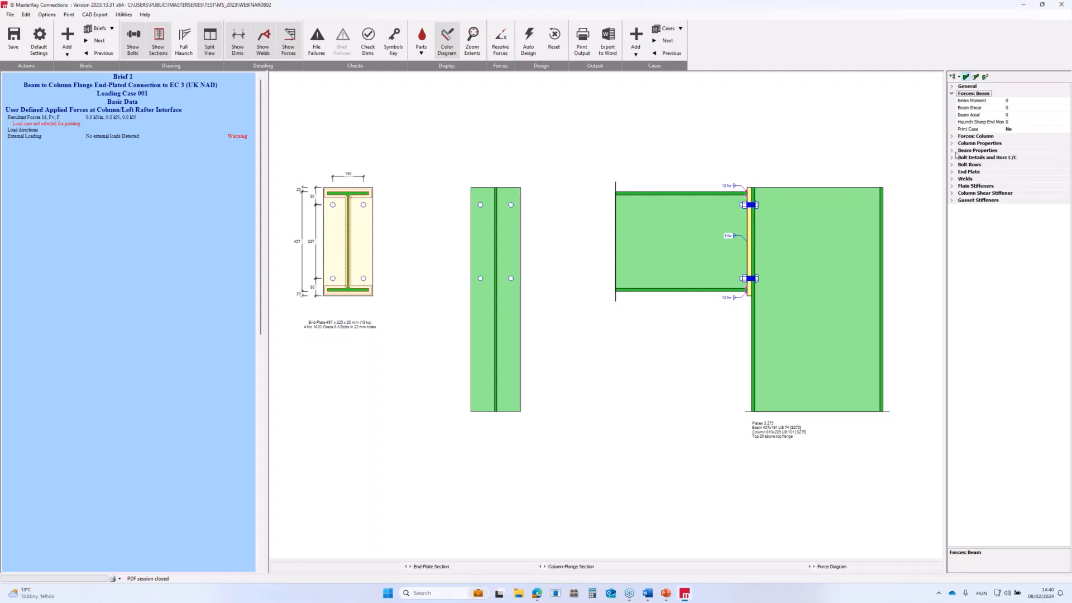
left_click(952, 151)
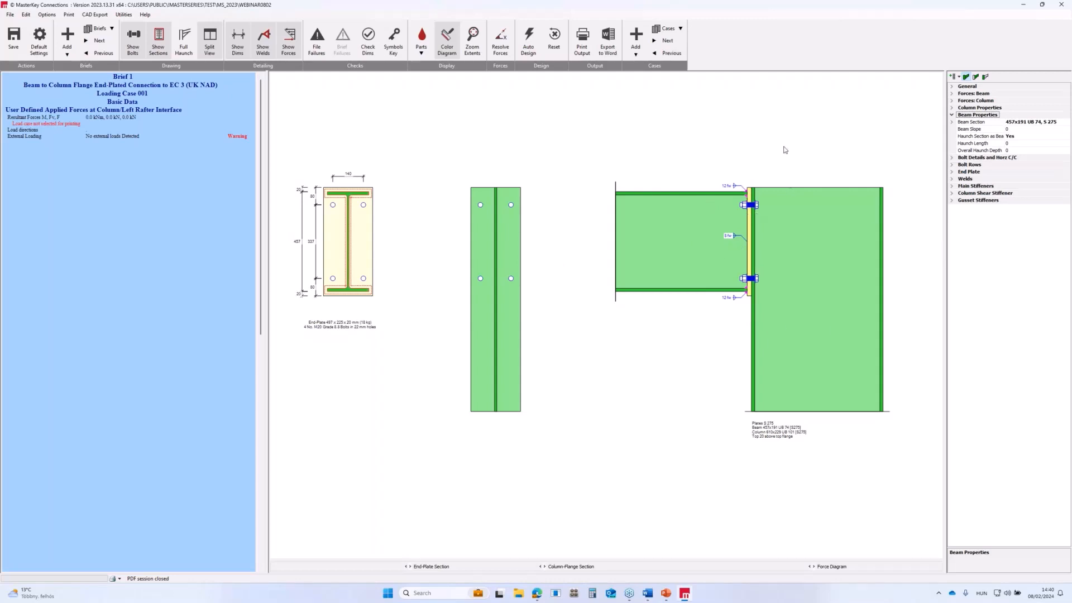
left_click(749, 256)
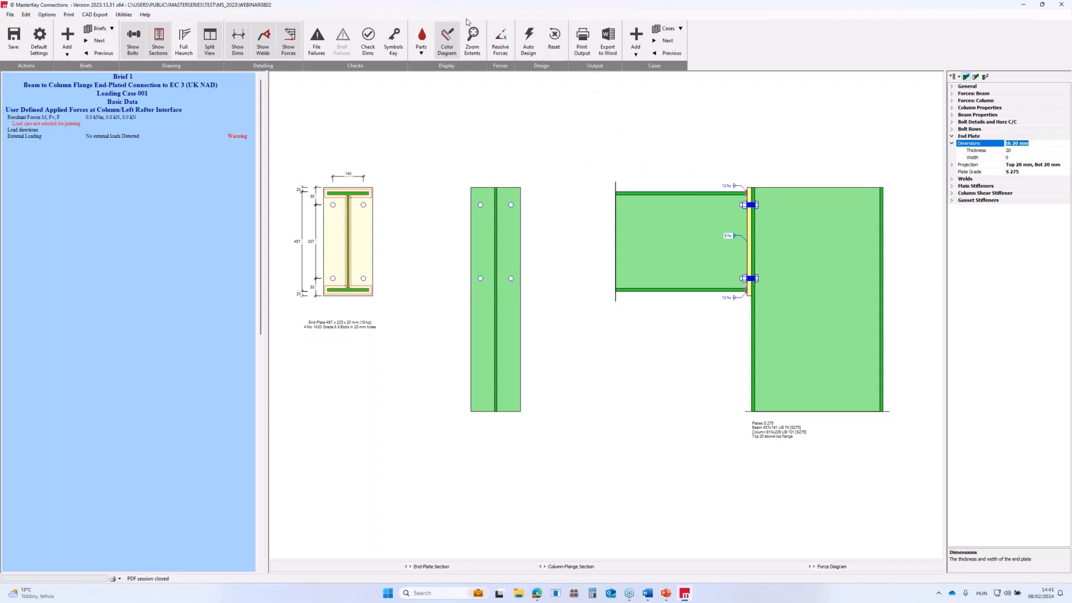
Check the connection's dimensions for detailing problems and view the available design codes
left_click(368, 42)
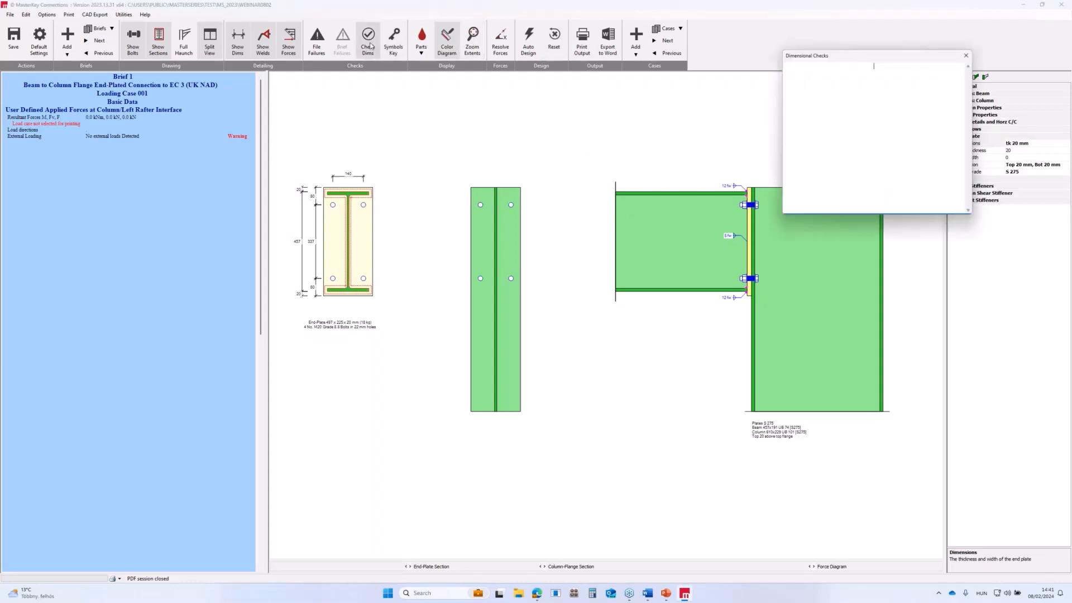
left_click_drag(906, 57, 508, 138)
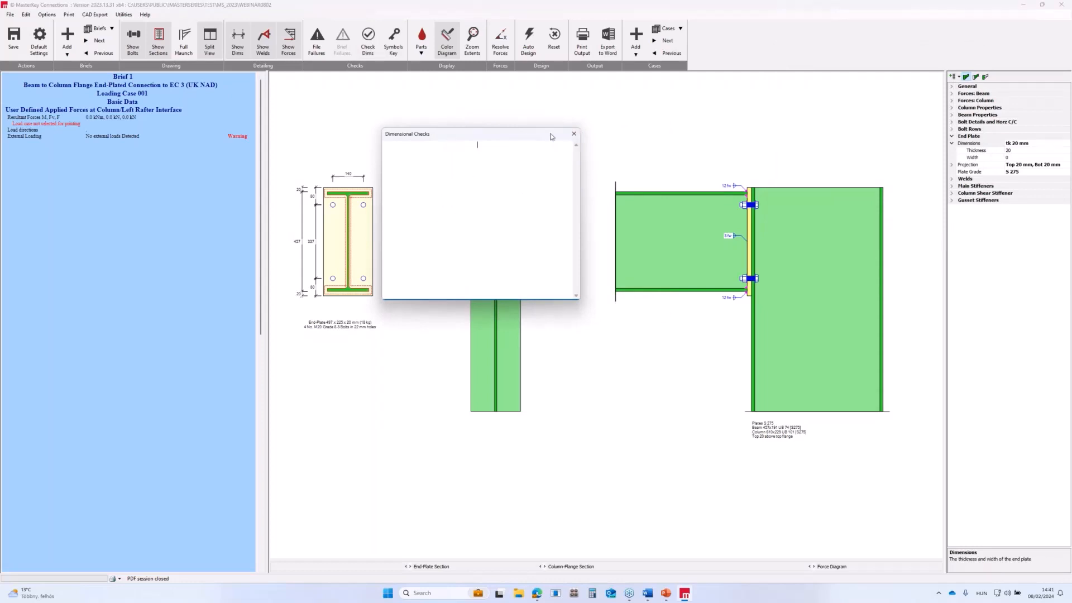
left_click(573, 135)
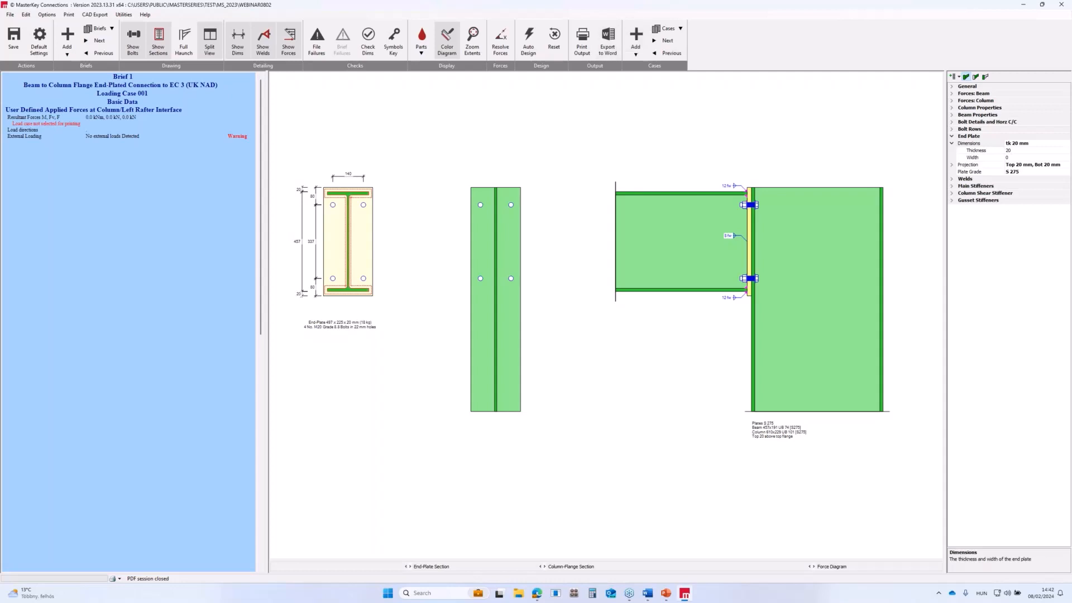
left_click(54, 17)
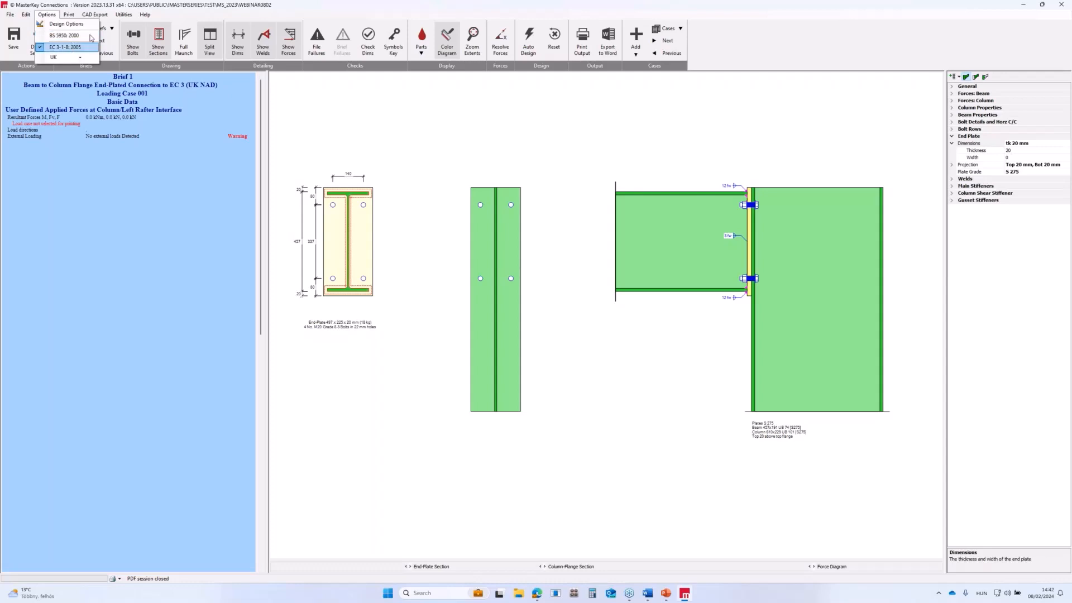
left_click(135, 5)
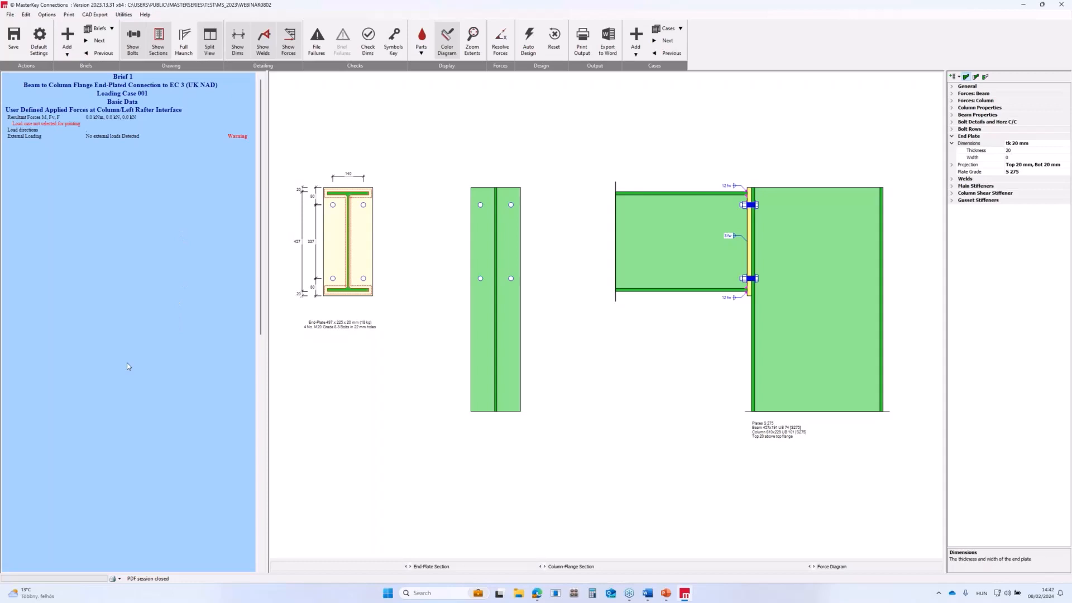
Set the beam forces to a moment of 450 kNm, a shear of 150 kN and an axial force of 100 kN
left_click(976, 95)
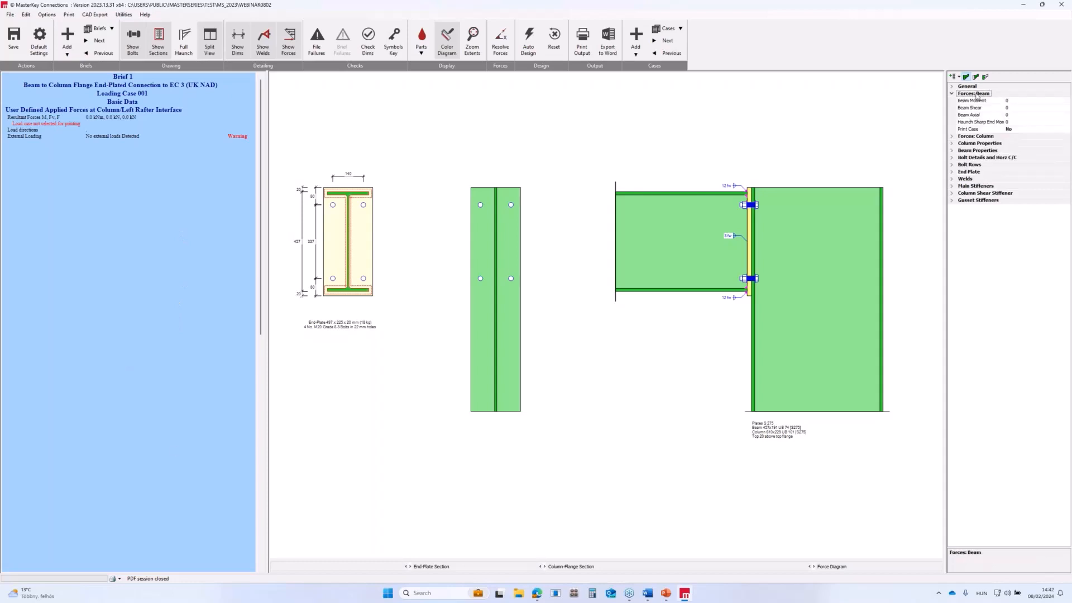
left_click(1025, 101)
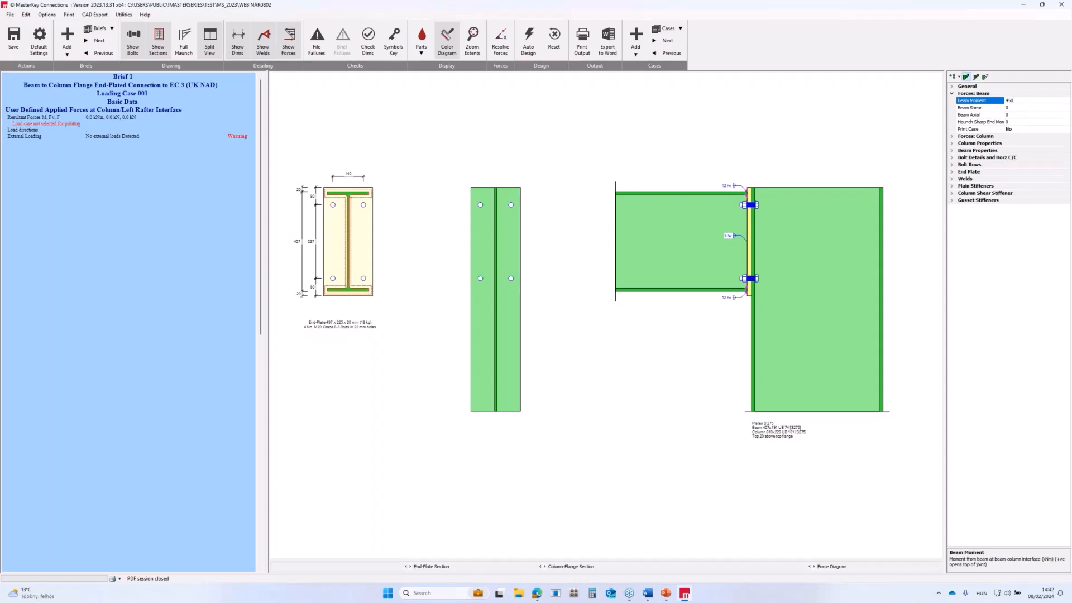
key("Return")
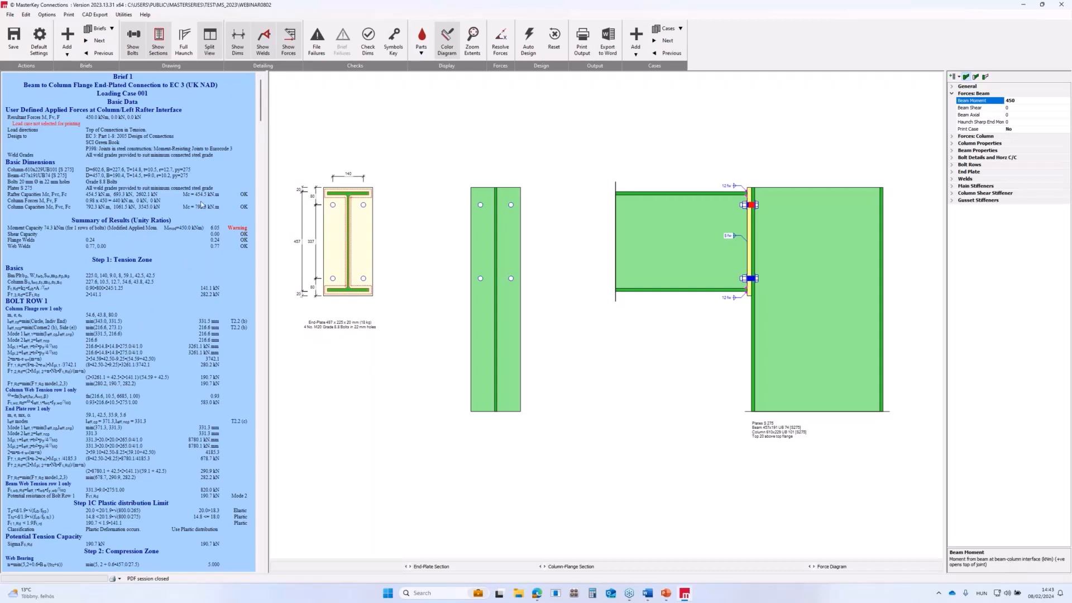
left_click(1020, 109)
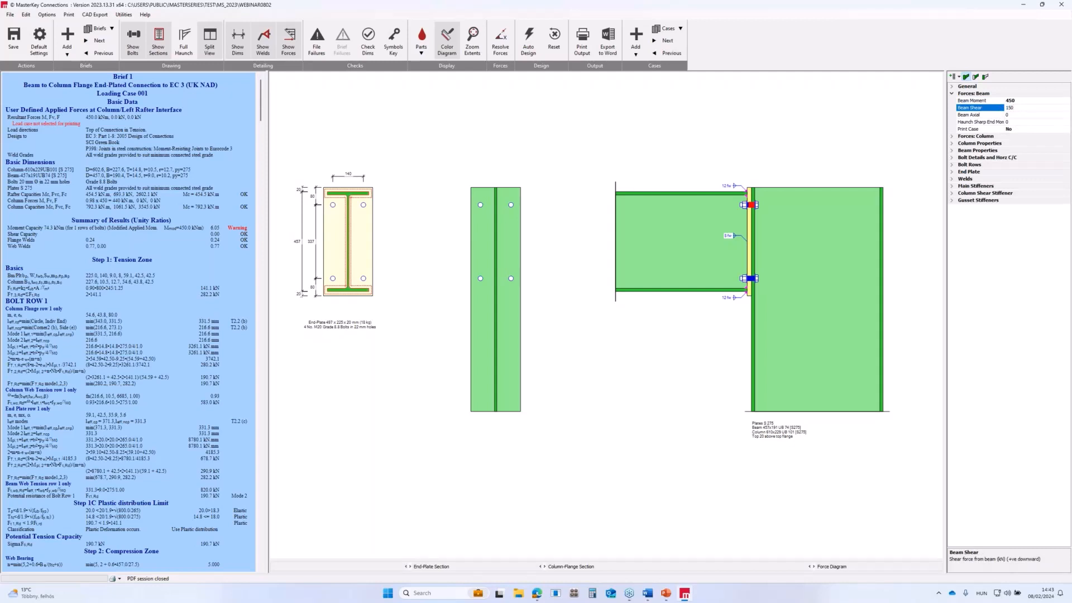
type("150")
key("Return")
left_click(1013, 115)
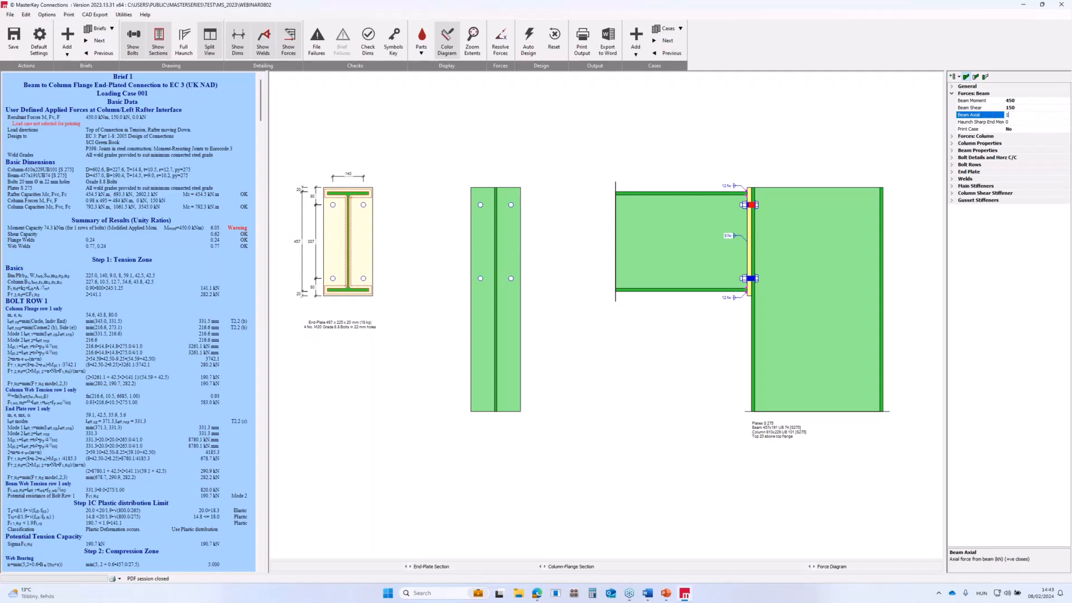
type("00")
key("Return")
Examine the calculation report from tension zone to weld checks, and the bolt rows in the connection drawing
scroll(199, 279, "down", 5)
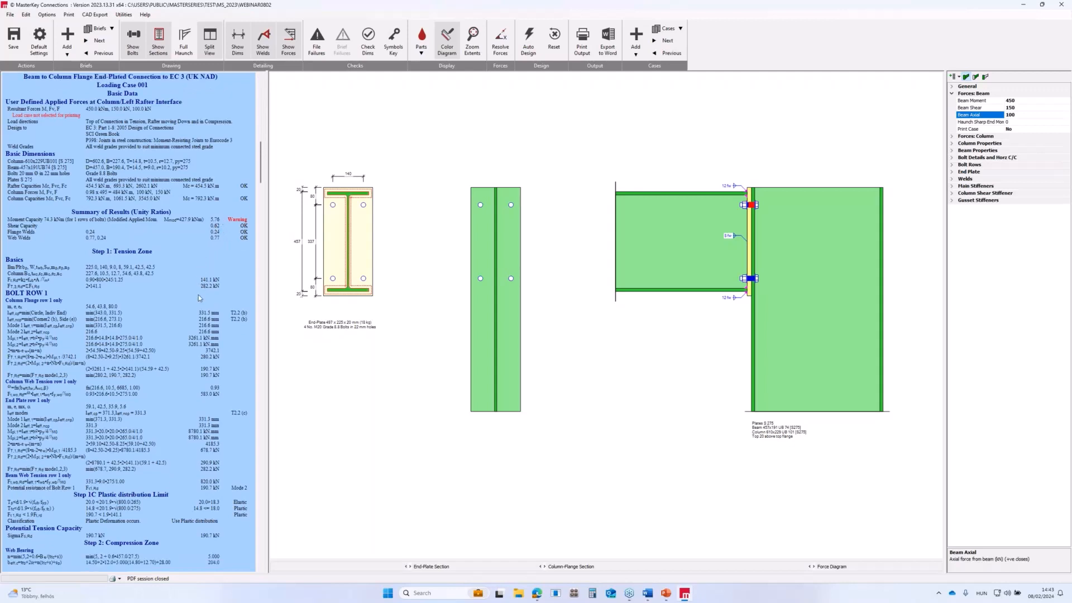
scroll(199, 327, "down", 4)
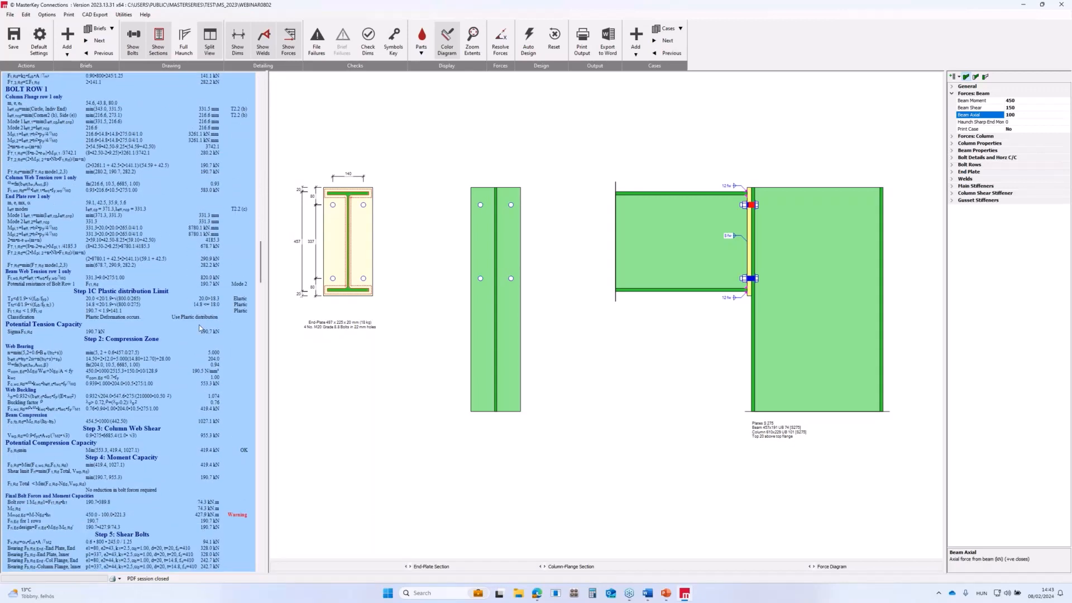
scroll(200, 328, "down", 5)
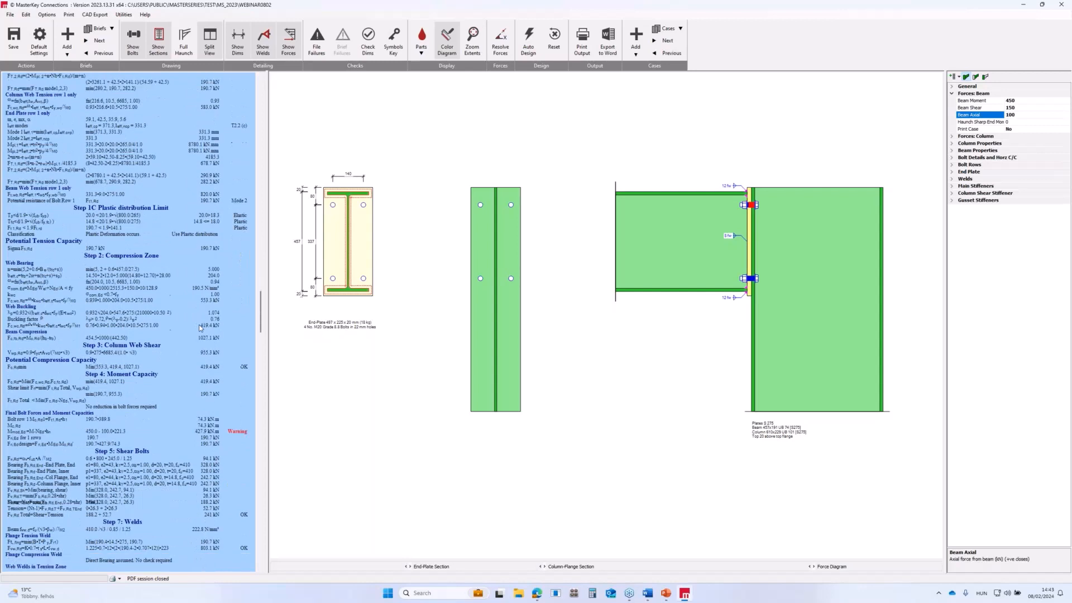
scroll(208, 365, "down", 1)
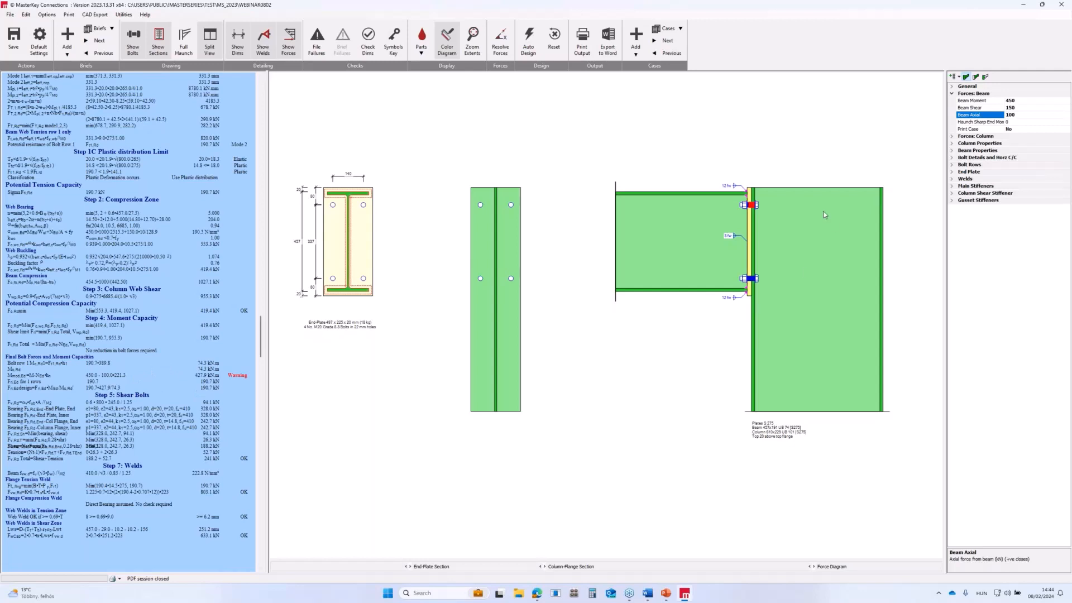
scroll(768, 199, "up", 2)
scroll(754, 212, "up", 2)
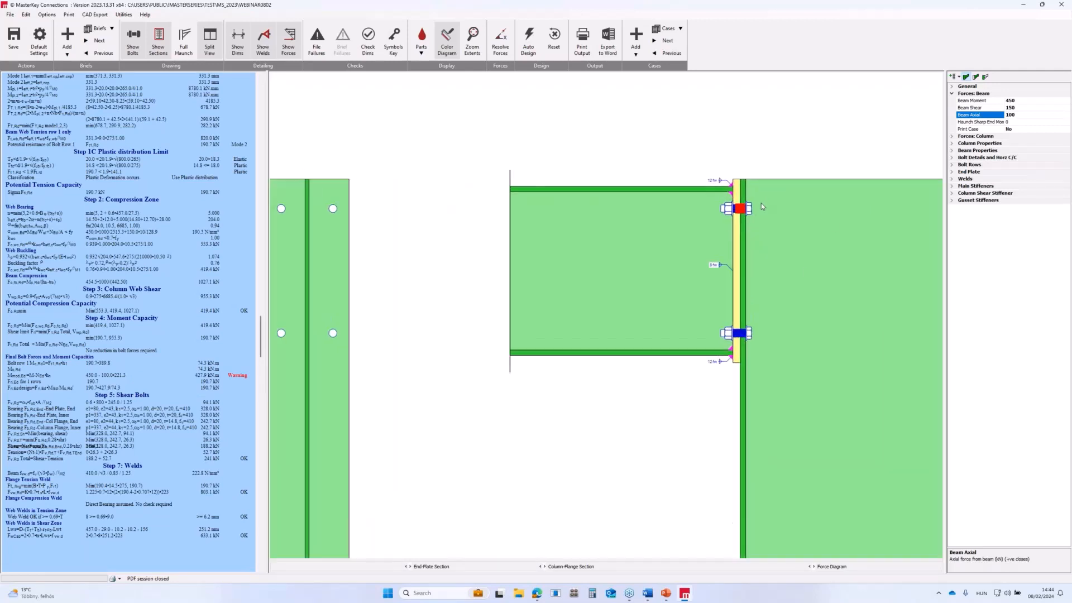
scroll(765, 234, "down", 2)
scroll(765, 234, "down", 2)
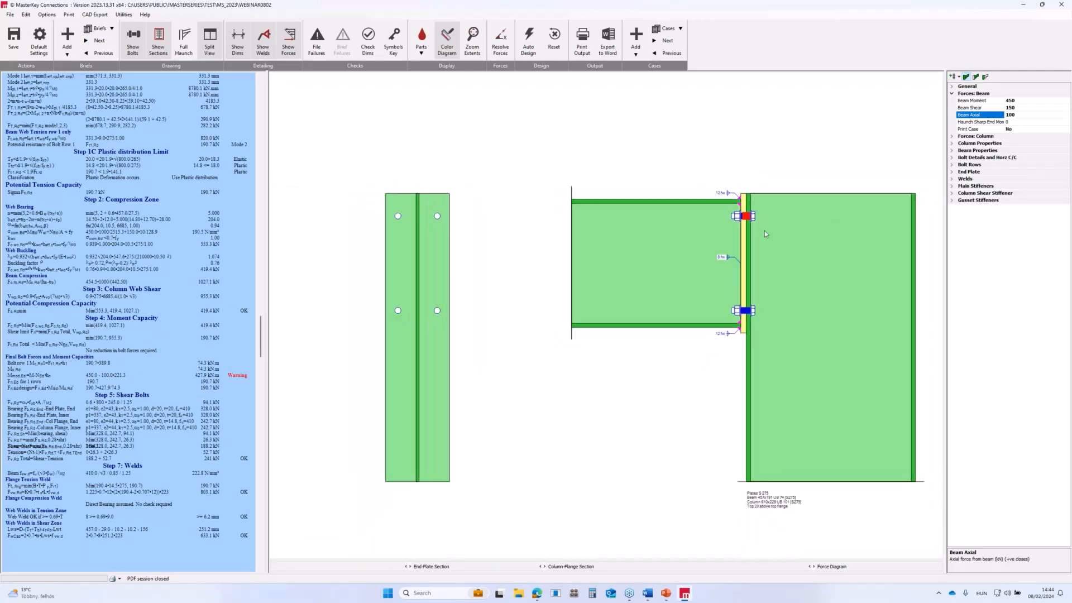
scroll(764, 234, "down", 1)
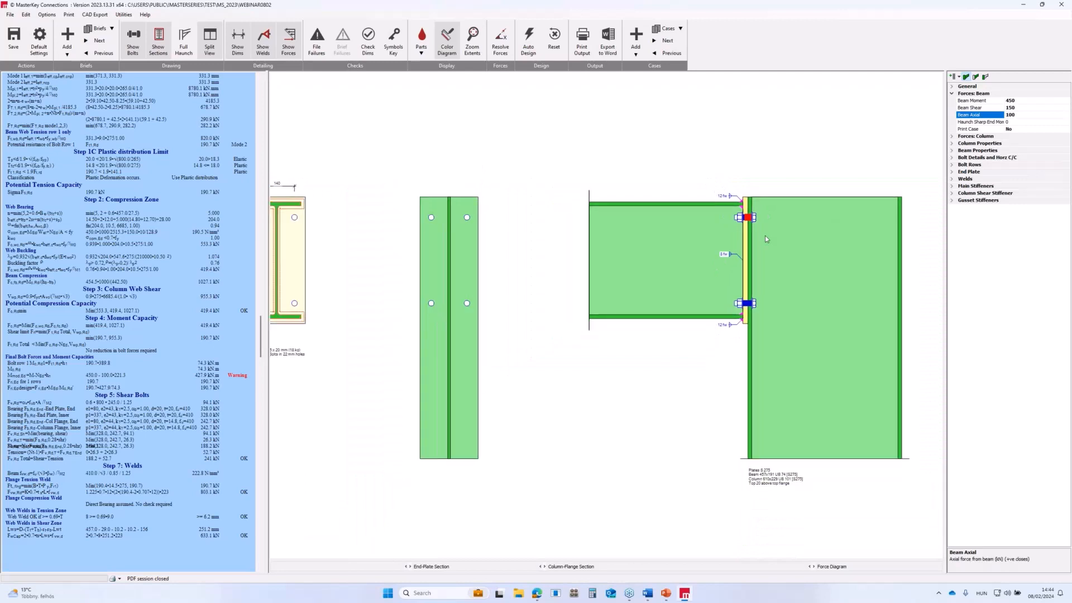
scroll(766, 239, "up", 1)
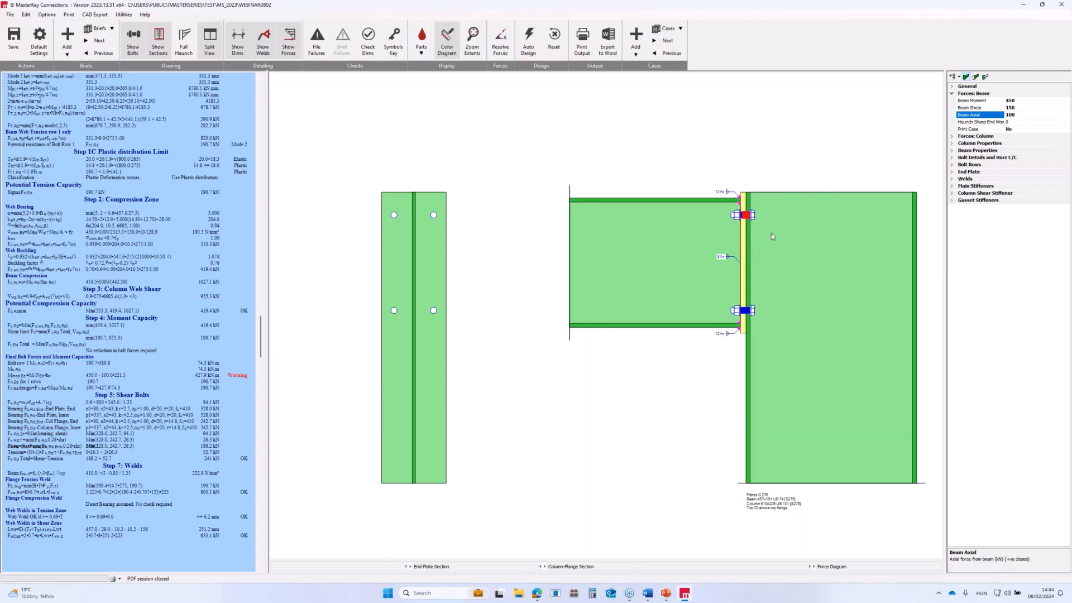
scroll(723, 231, "down", 1)
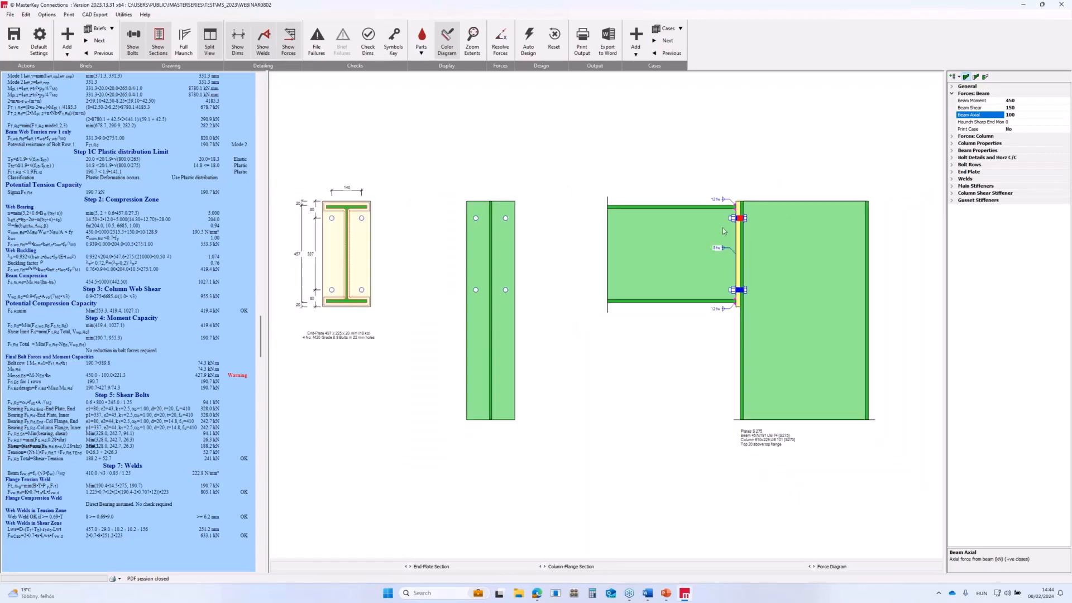
scroll(722, 230, "up", 1)
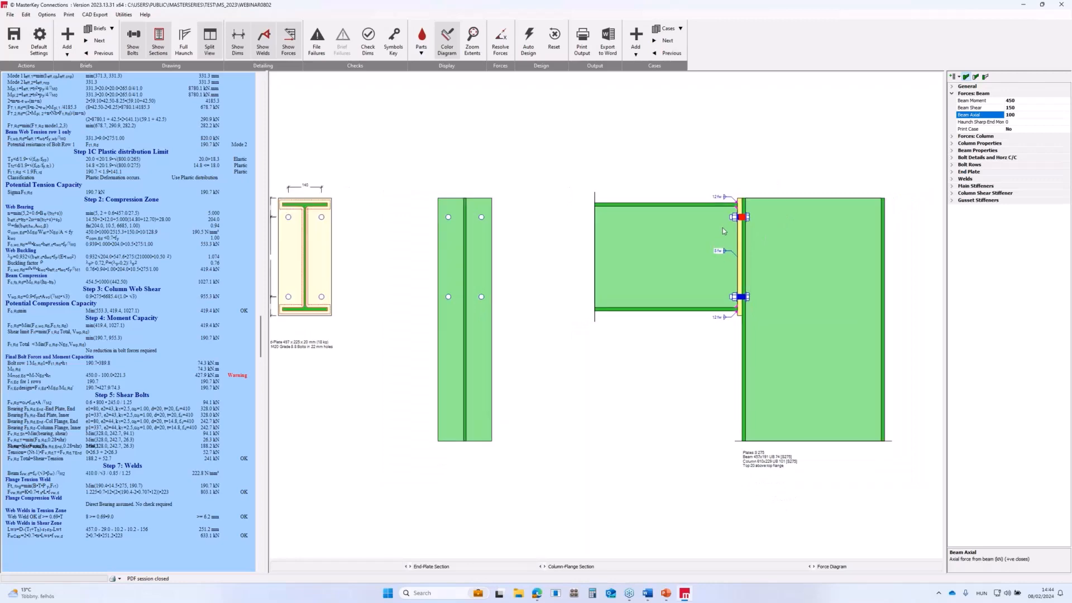
scroll(14, 301, "up", 10)
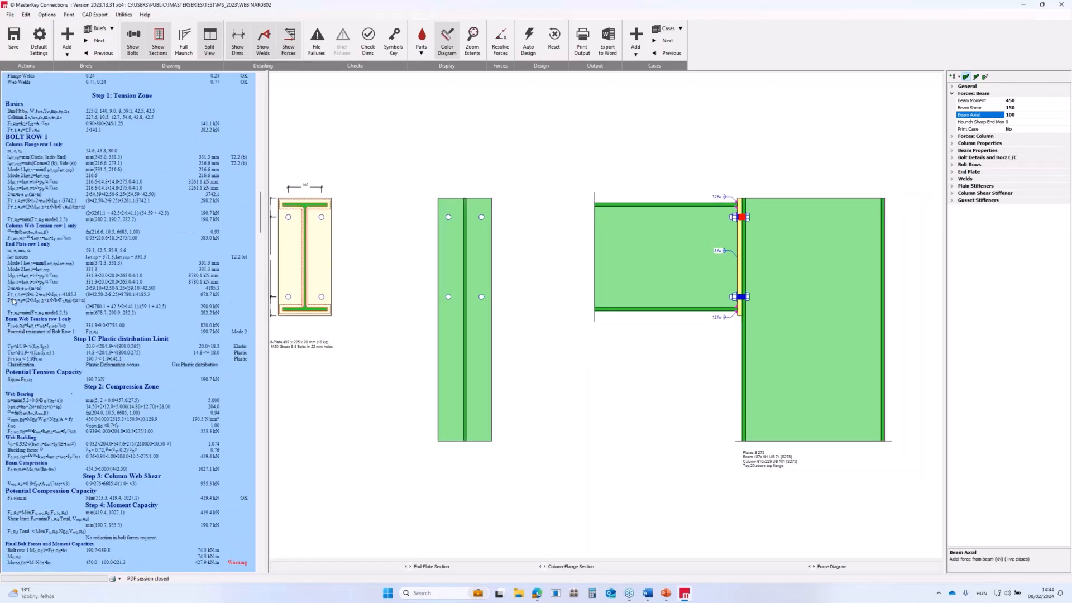
Try Grade 10.9 for the connection bolts and return the bolt grade to Grade 8.8
scroll(14, 301, "up", 5)
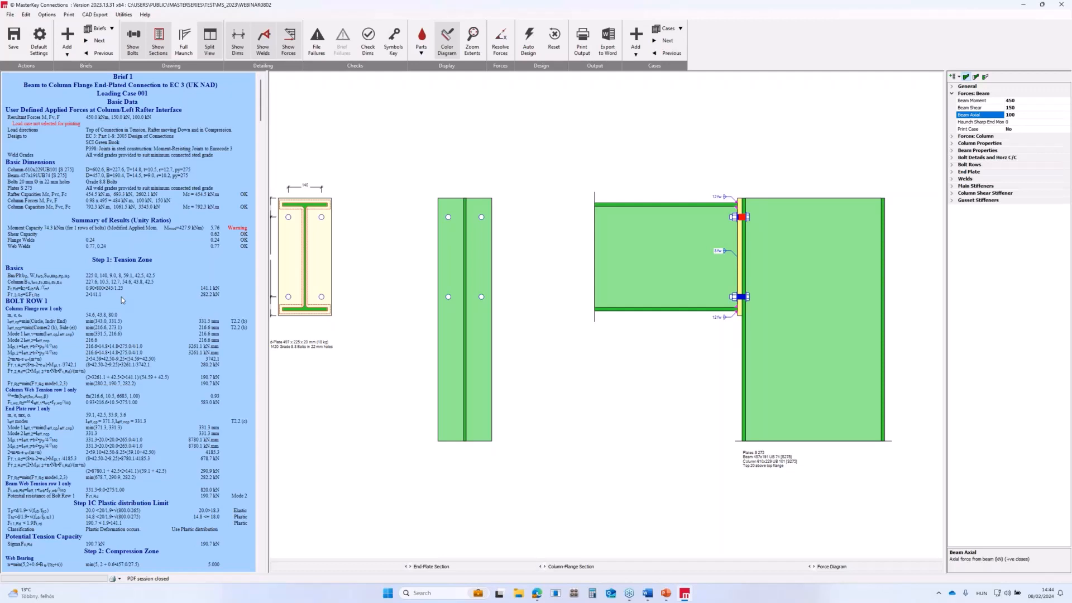
left_click(961, 151)
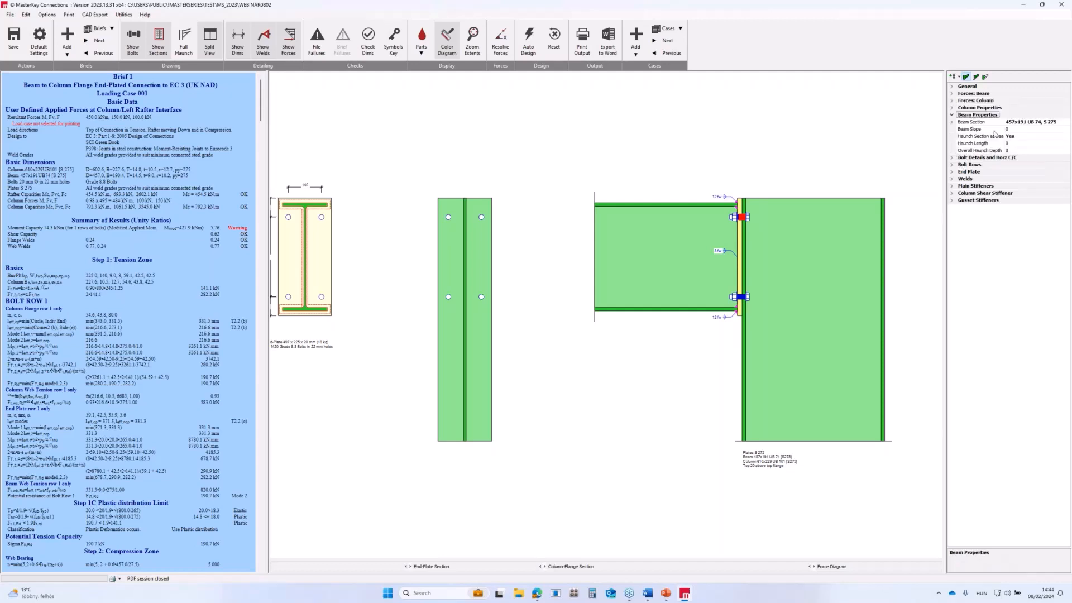
left_click(952, 158)
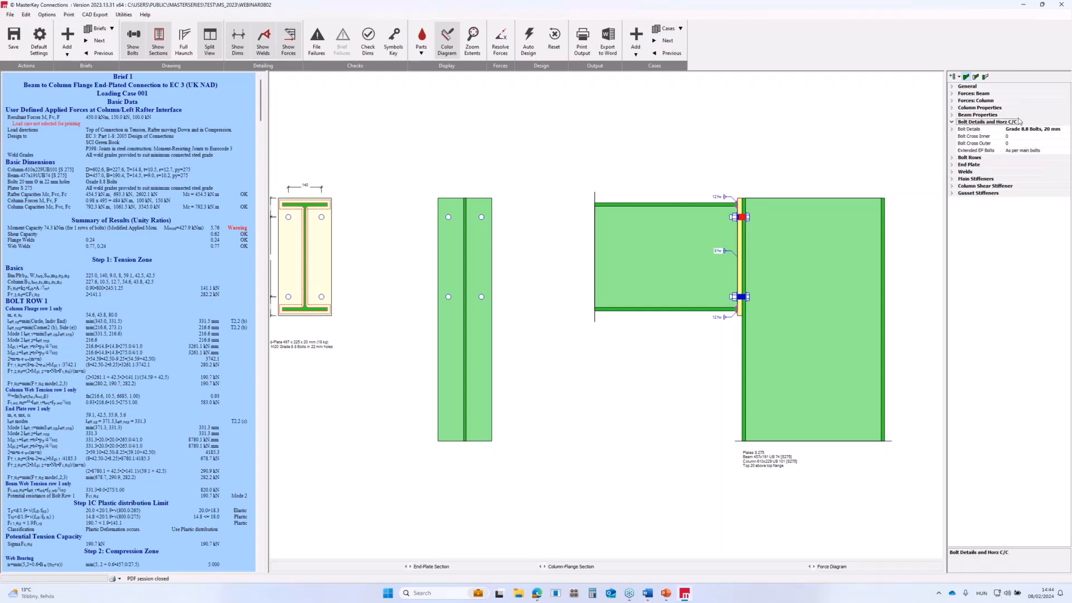
left_click(1025, 129)
double_click(1026, 129)
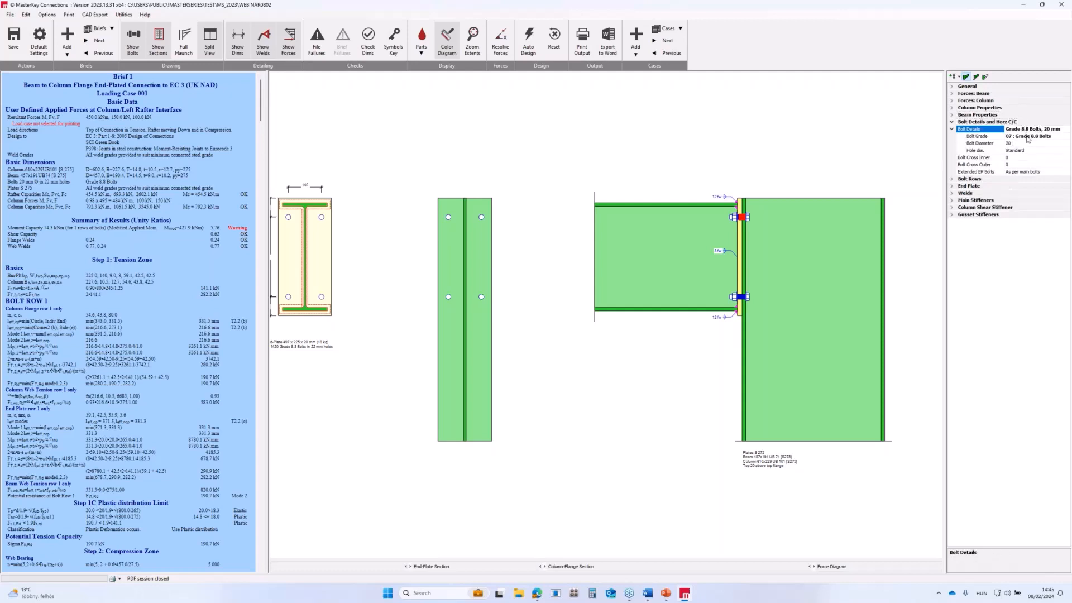
left_click(1057, 136)
left_click(1066, 136)
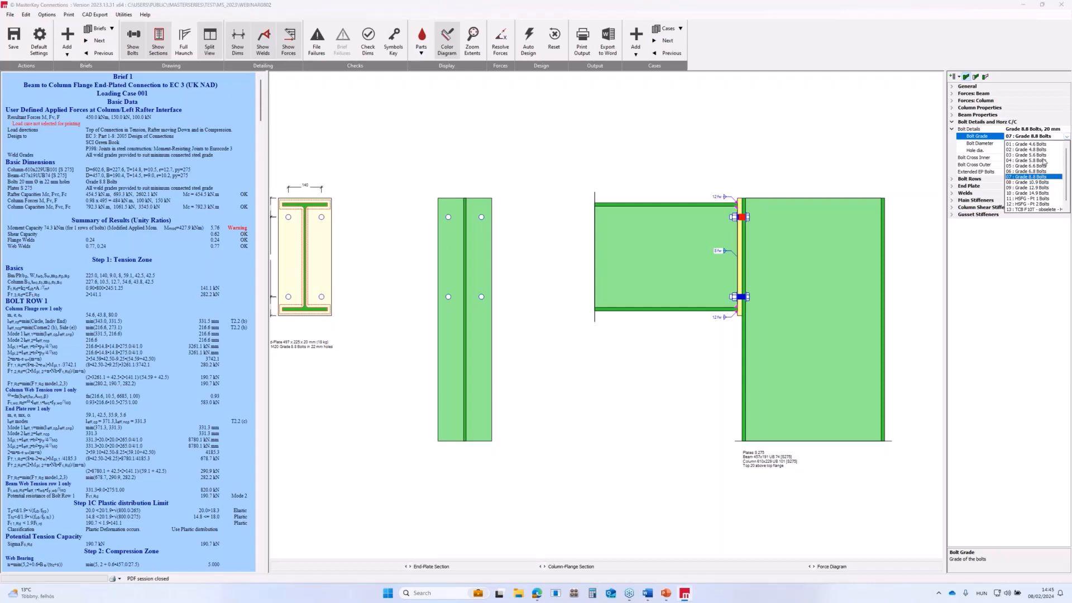
left_click(1032, 182)
left_click(1066, 136)
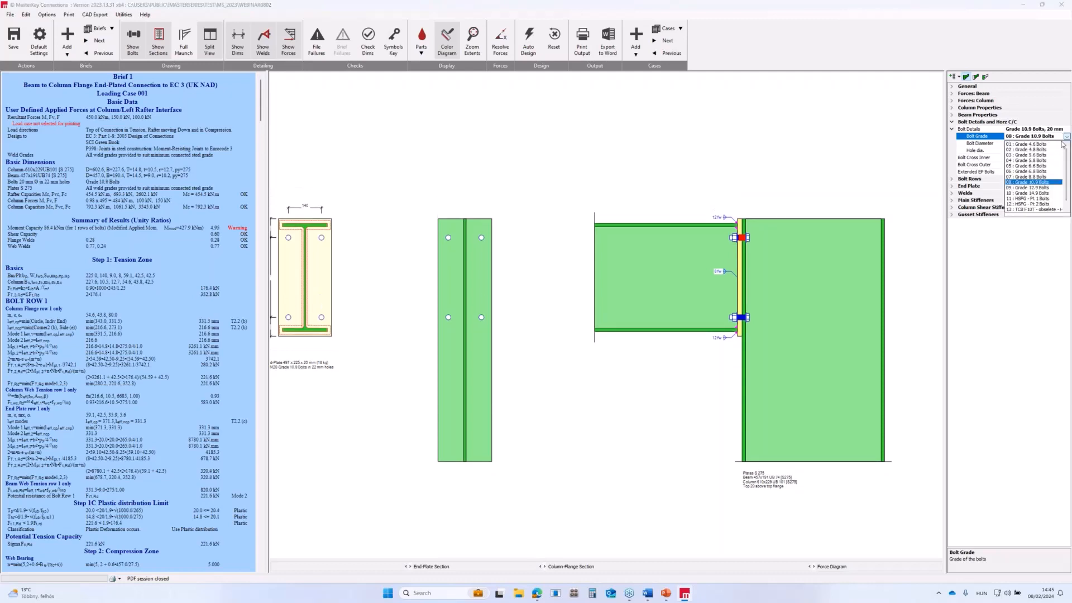
left_click(1032, 176)
Try a bolt diameter of 22 mm and return the diameter to 20 mm
left_click(1067, 143)
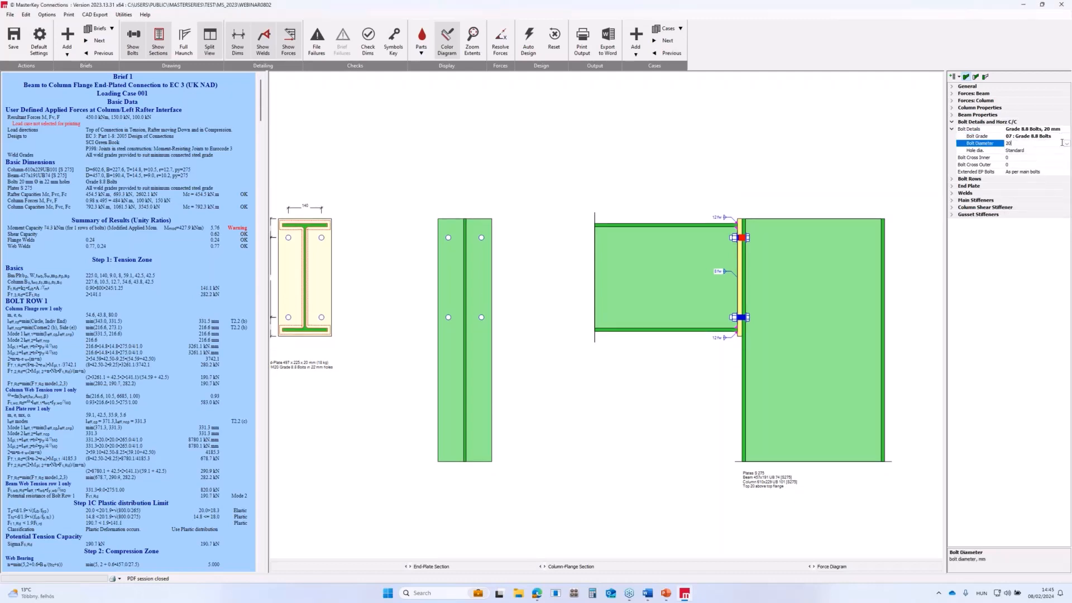
left_click(1066, 143)
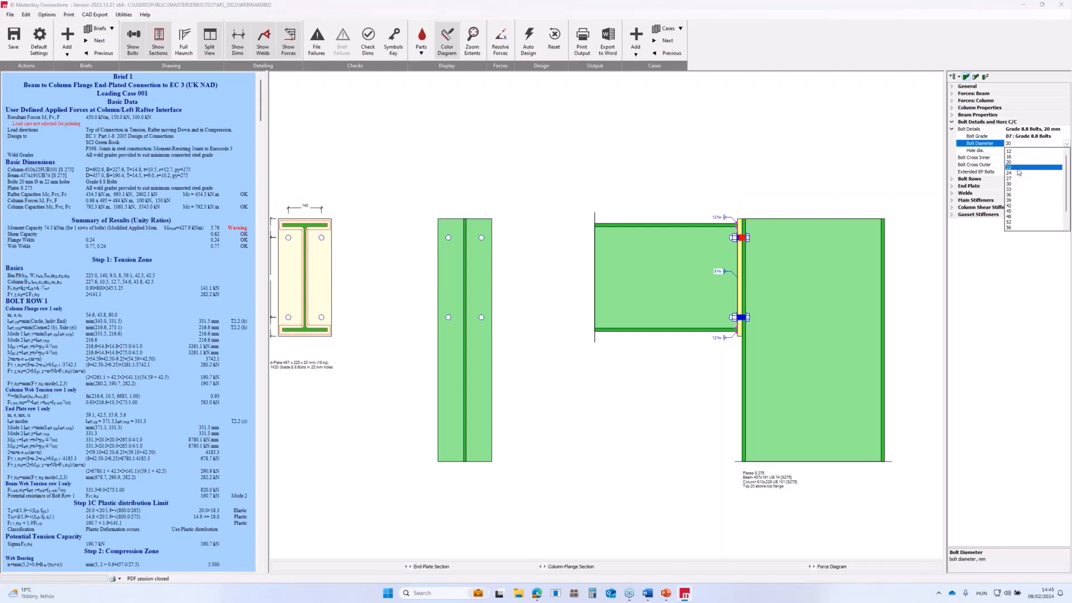
left_click(1058, 165)
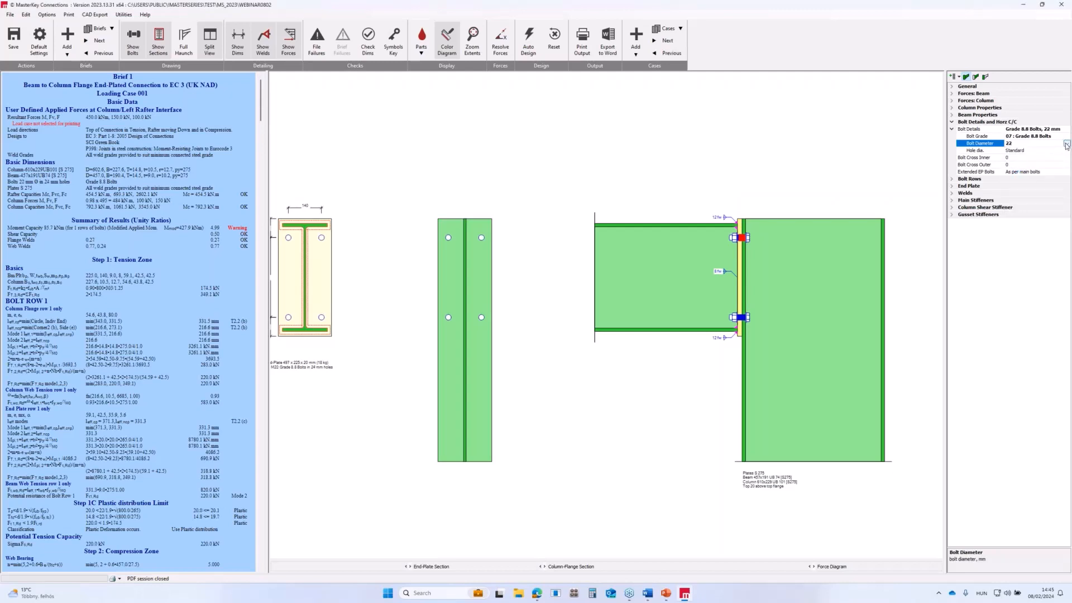
left_click(1066, 144)
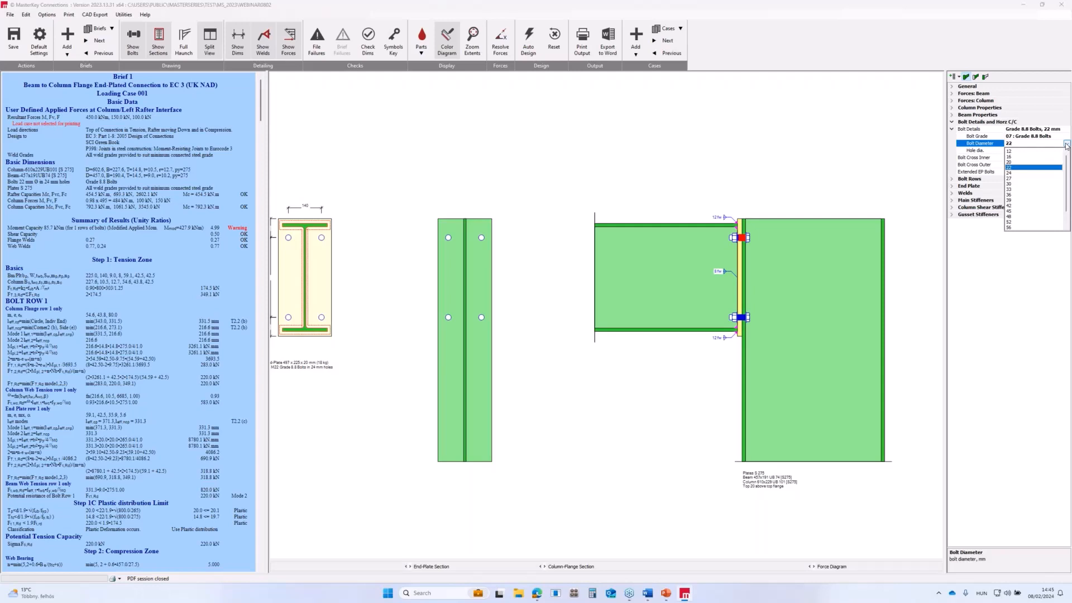
left_click(1013, 162)
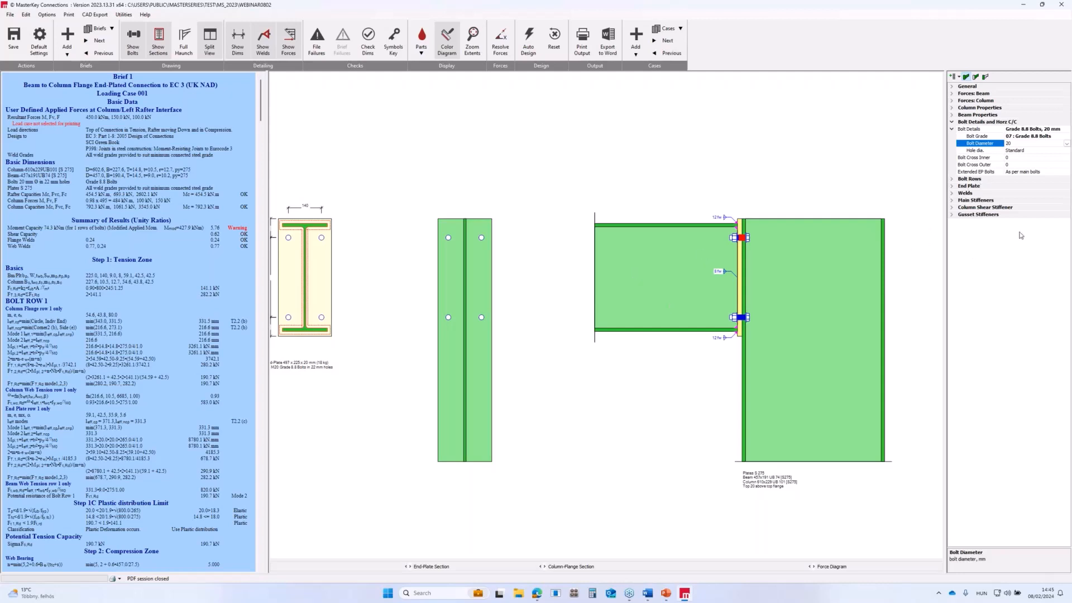
Add a haunch under the beam with a length of 2500 mm and an overall depth of 900 mm
left_click(666, 282)
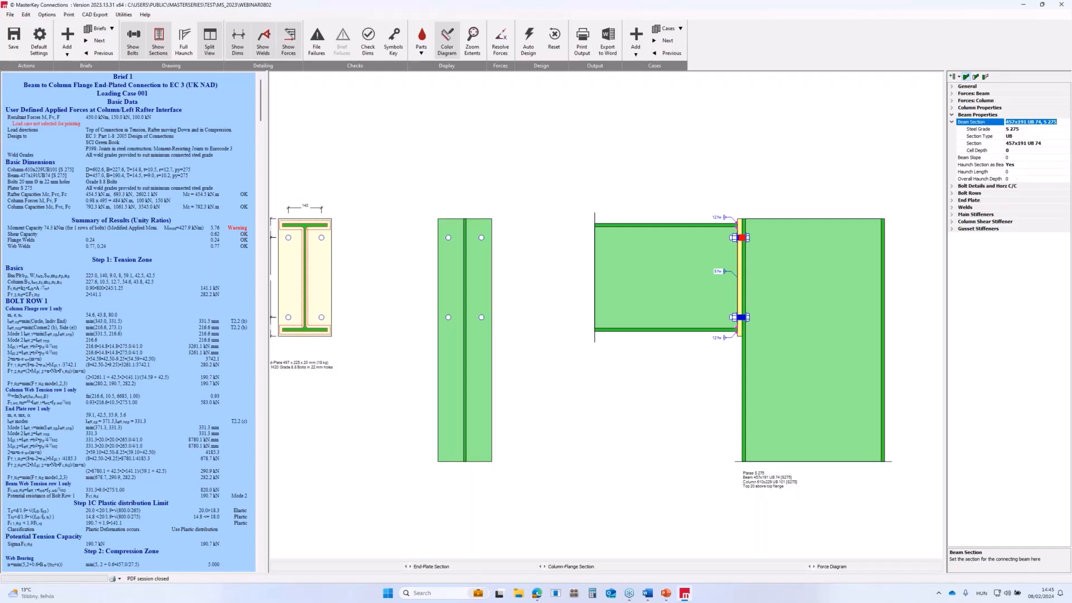
left_click(1008, 172)
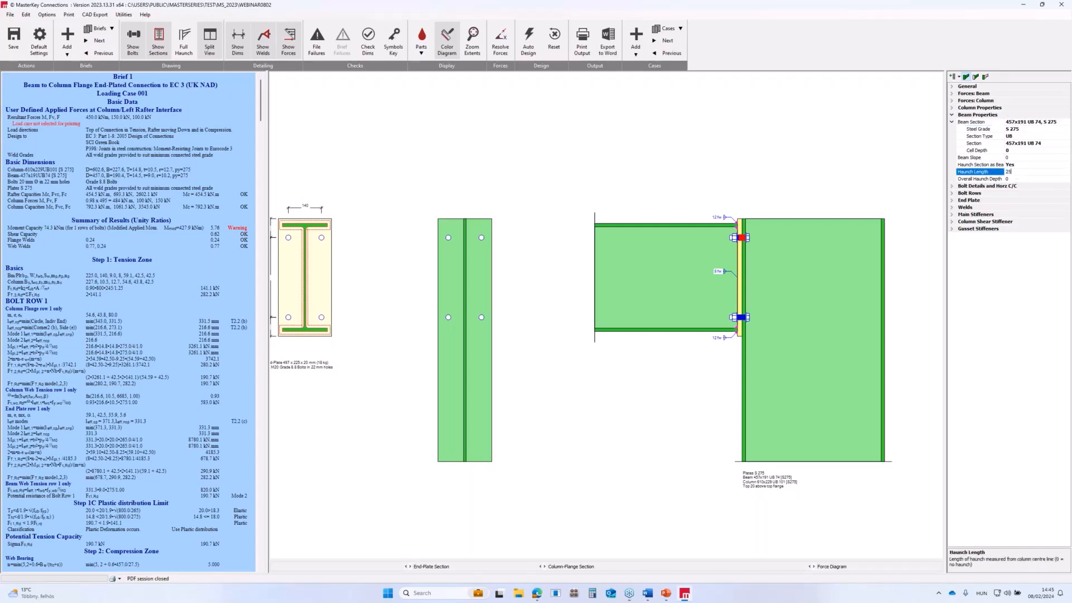
type("2500")
key("Return")
left_click(1011, 180)
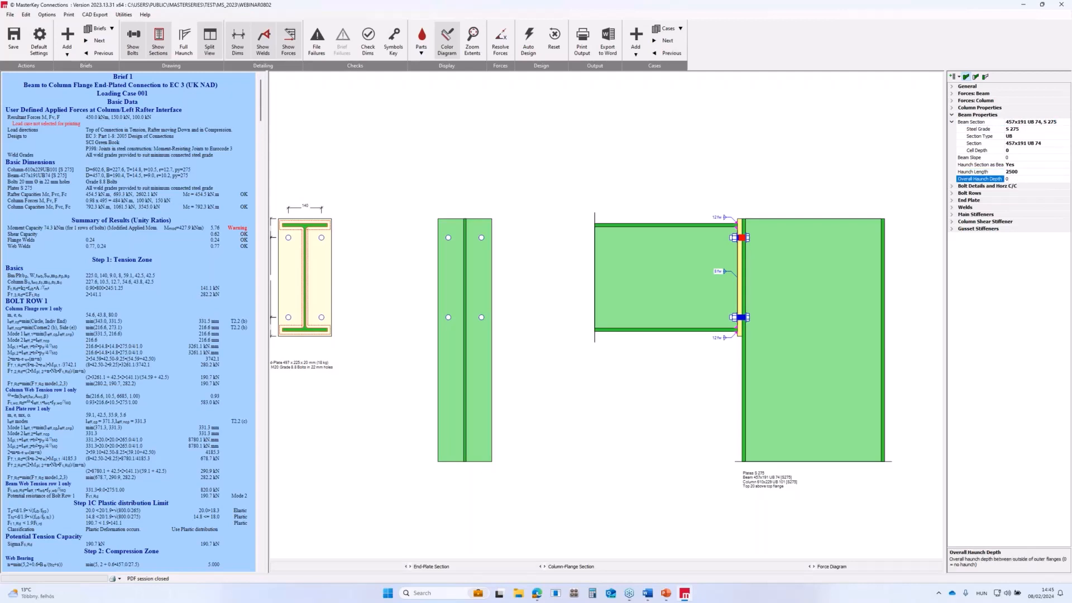
double_click(1010, 180)
key("Return")
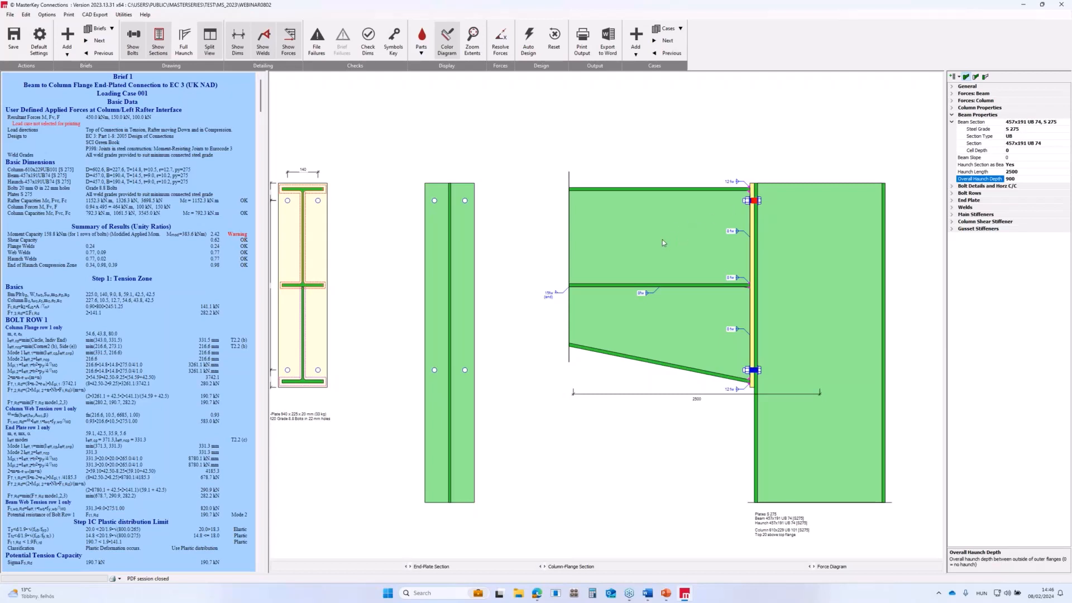
Set the beam slope to 5 degrees
key("Home")
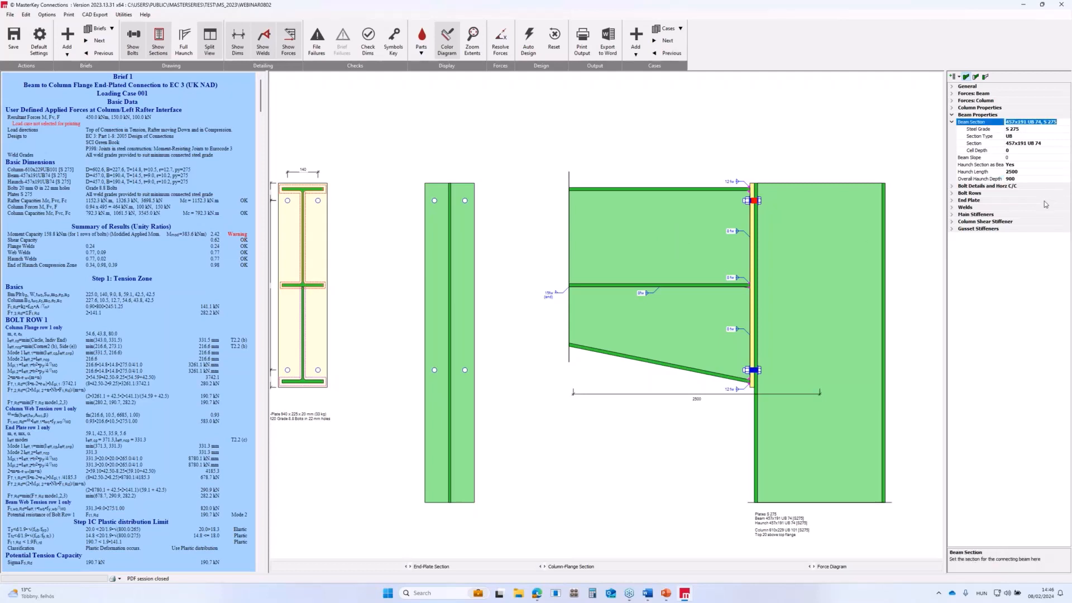
left_click(1005, 158)
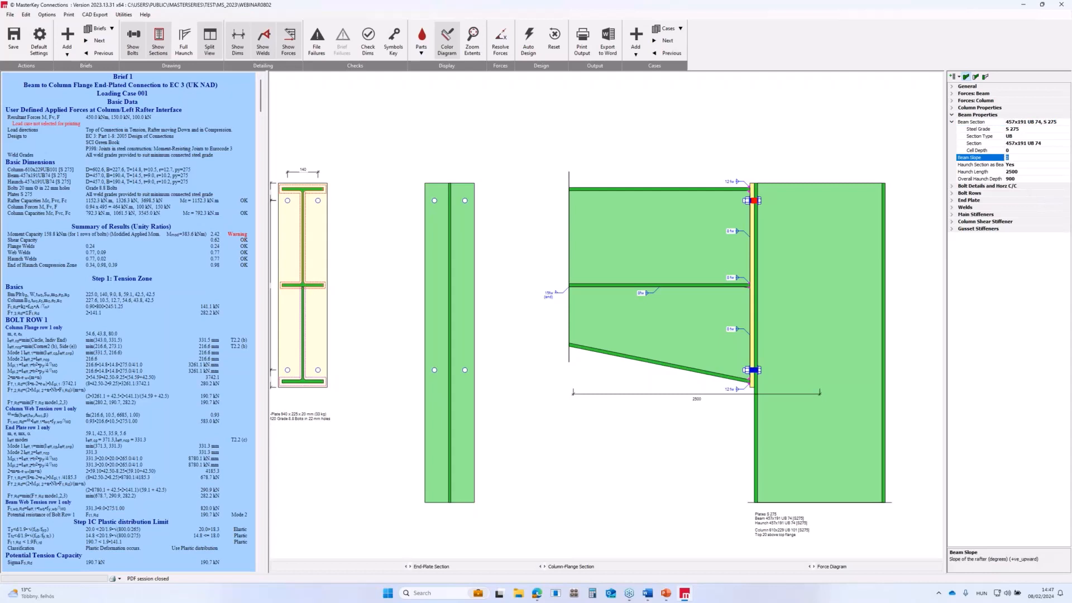
type("5")
key("Return")
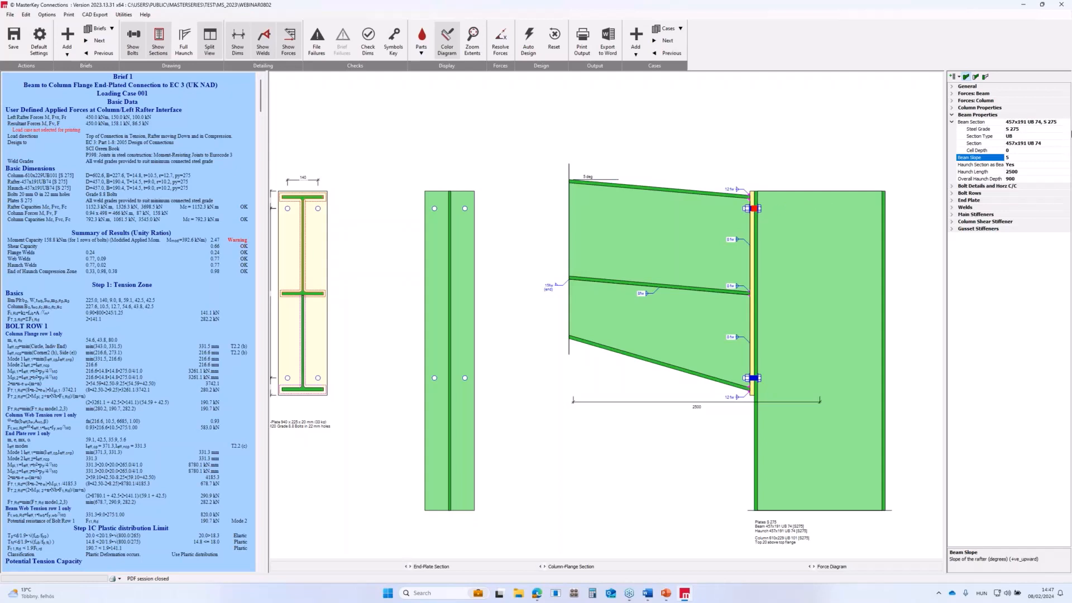
Add a second upper bolt row by setting its vertical centre-to-centre distance to 80 mm
left_click(958, 192)
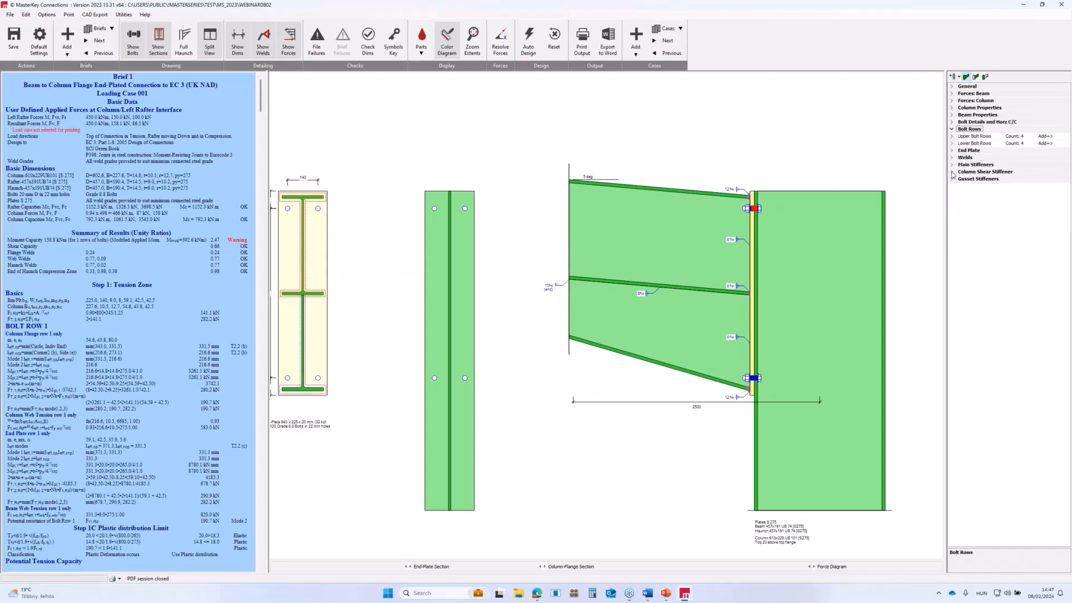
left_click(954, 137)
left_click(961, 144)
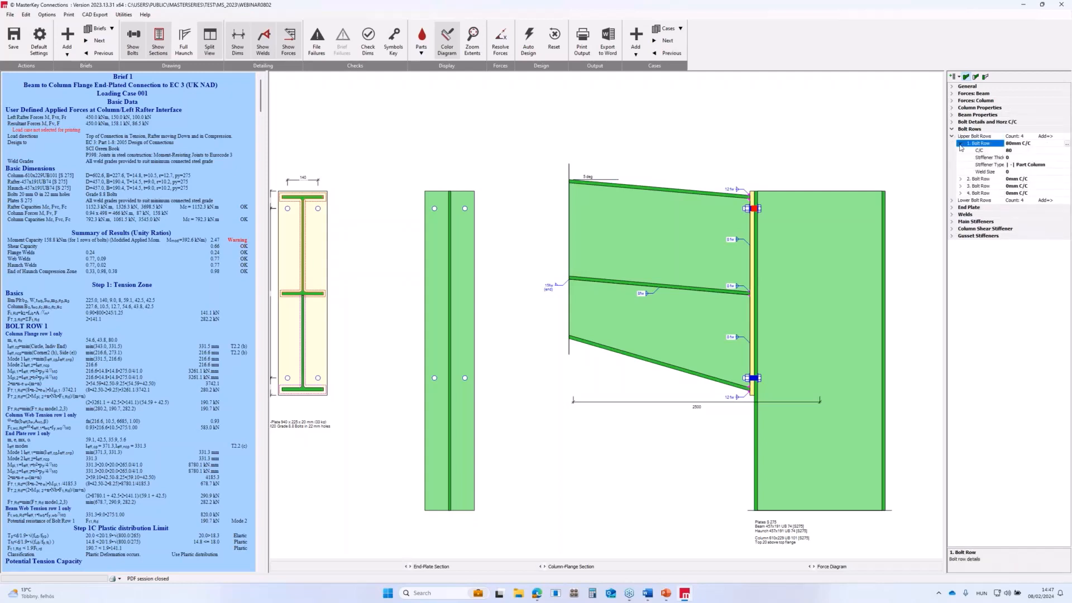
left_click(961, 180)
left_click(1016, 186)
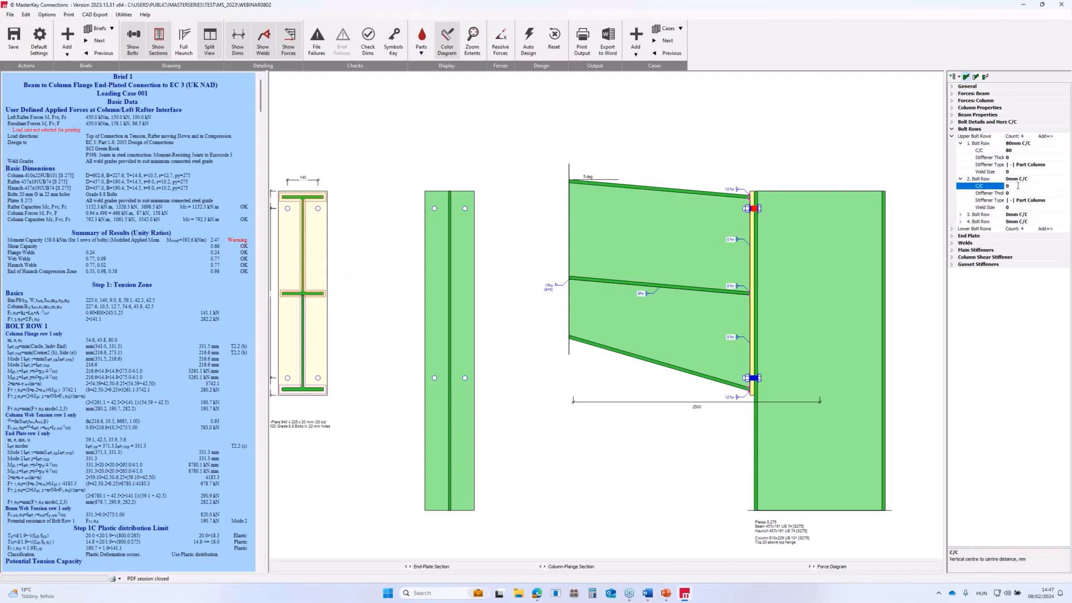
double_click(1010, 186)
type("8")
key("Return")
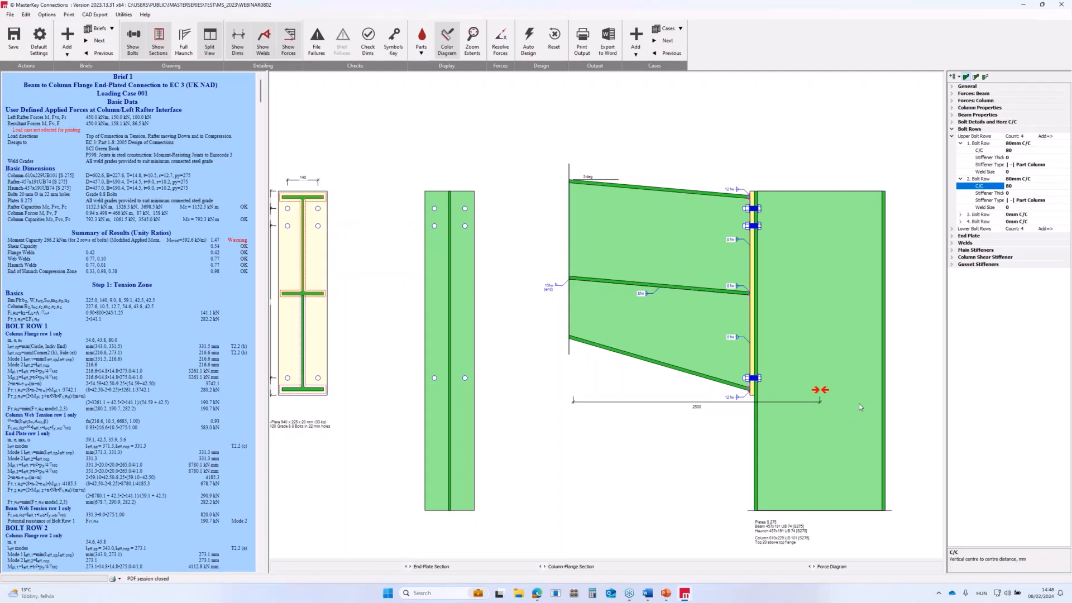
Add a full-width bottom stiffener to the column web with a thickness of 10 mm
left_click(952, 250)
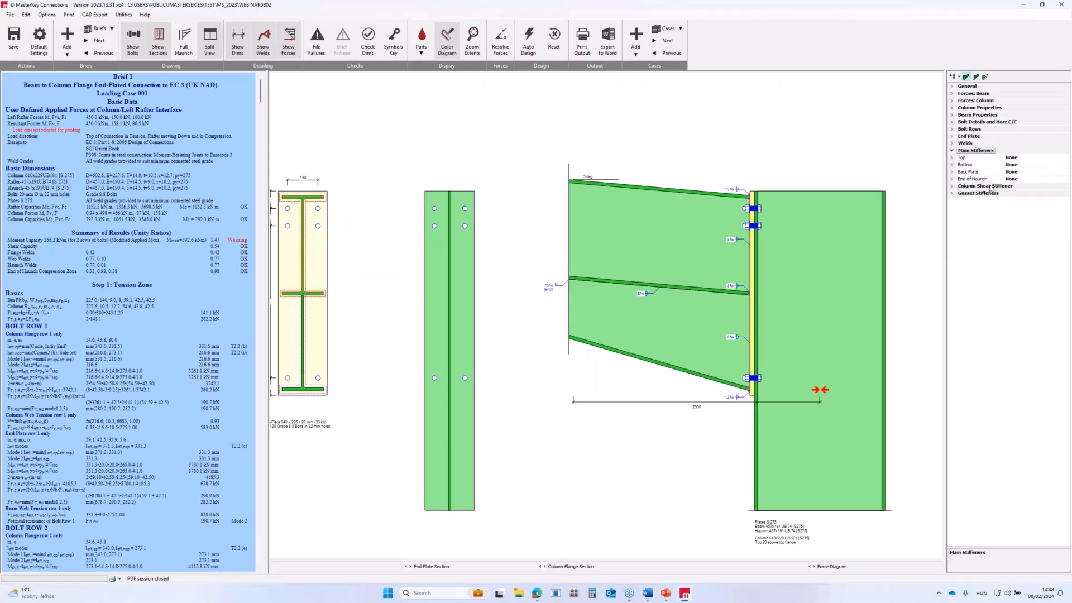
left_click(952, 164)
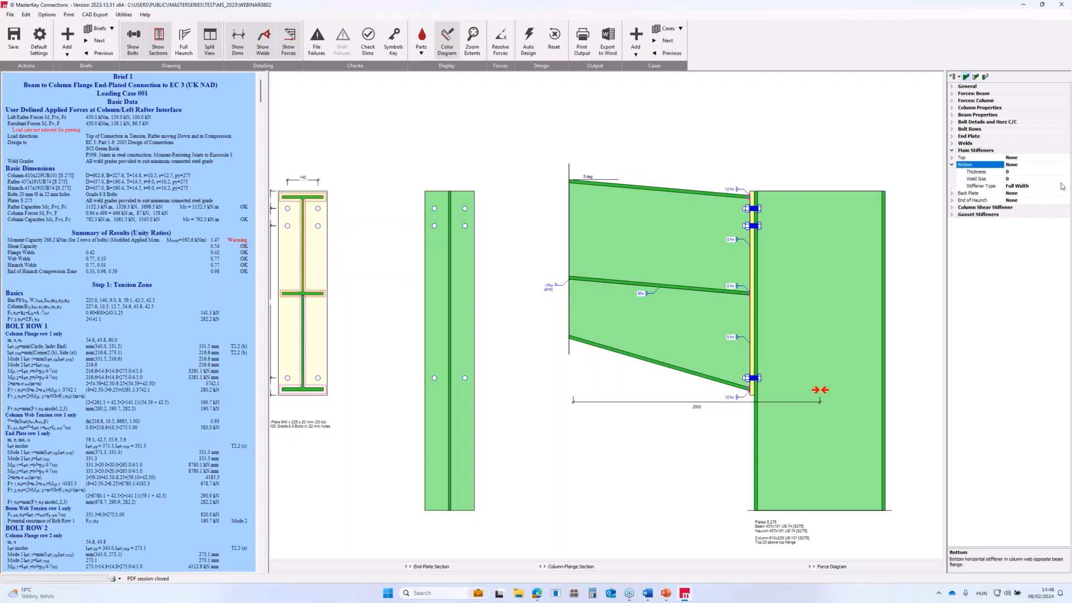
left_click(1013, 172)
double_click(1013, 172)
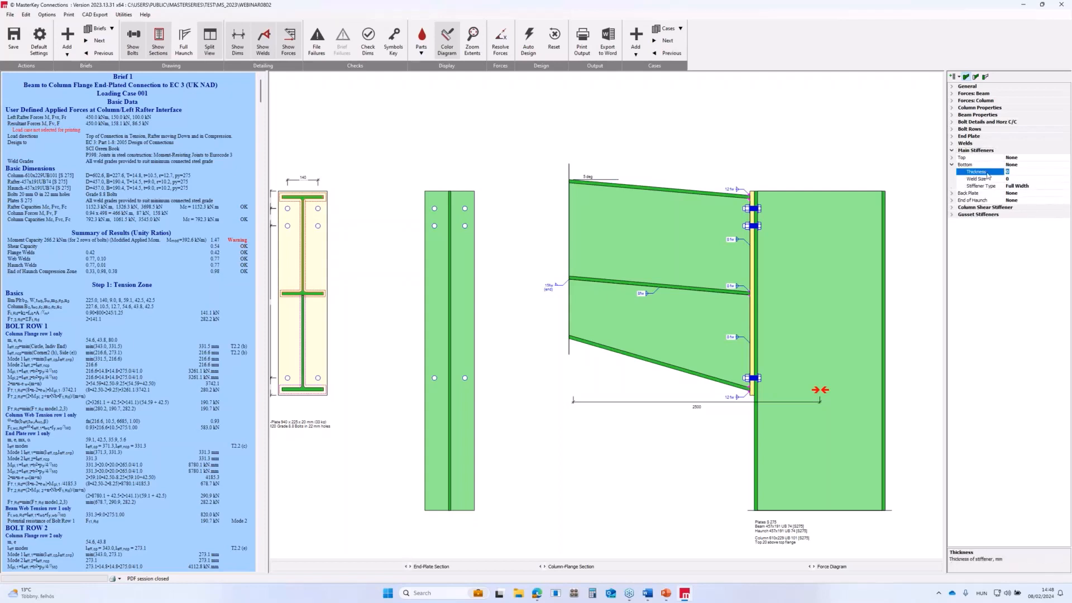
type("1")
key("Return")
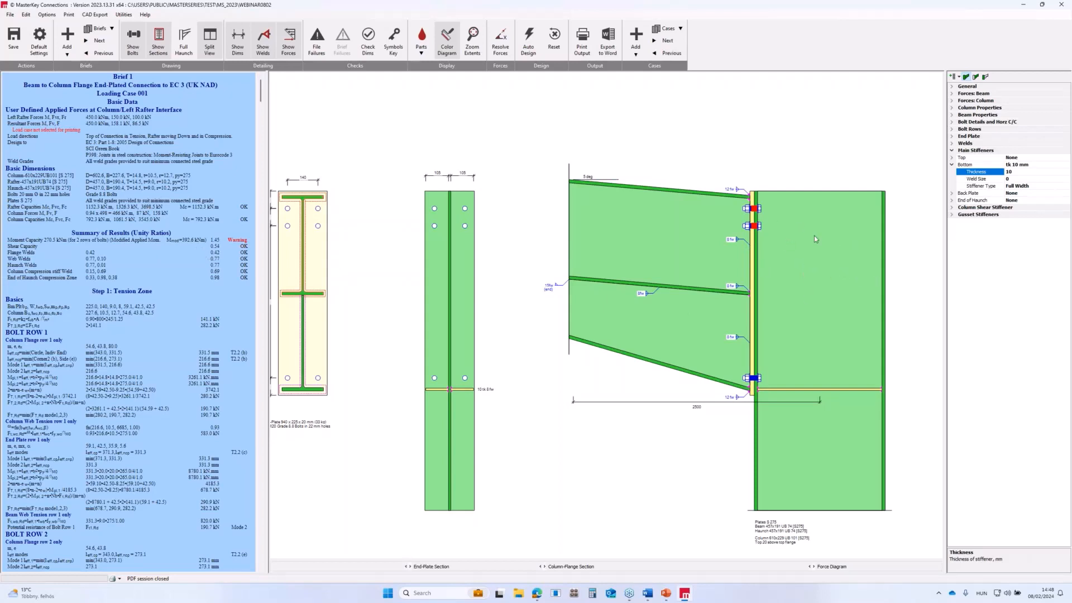
Add the third and fourth upper bolt rows, each with a vertical centre-to-centre distance of 80 mm
left_click(952, 129)
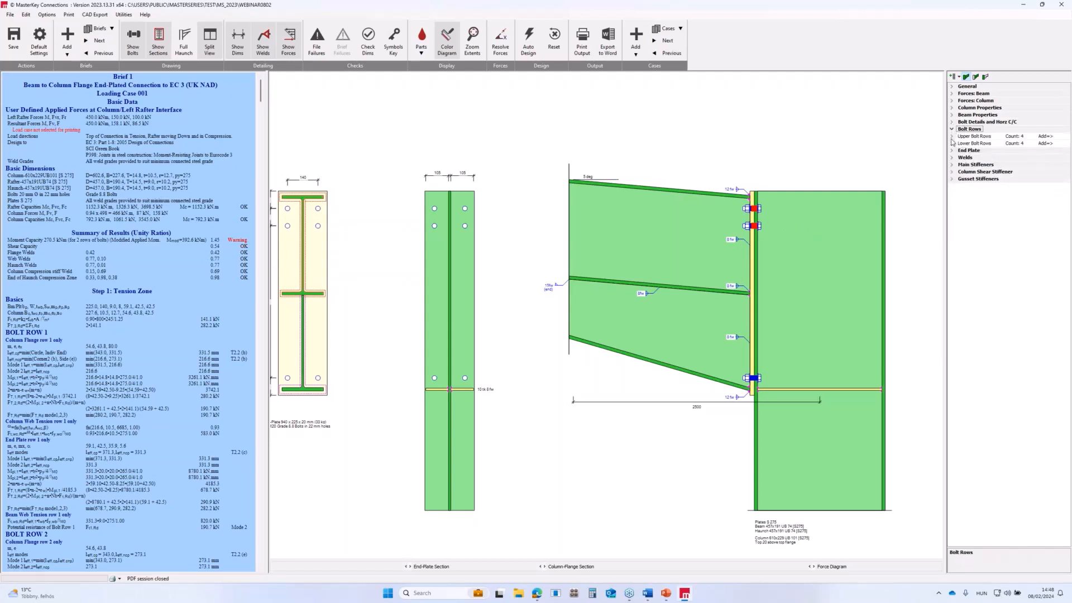
left_click(952, 137)
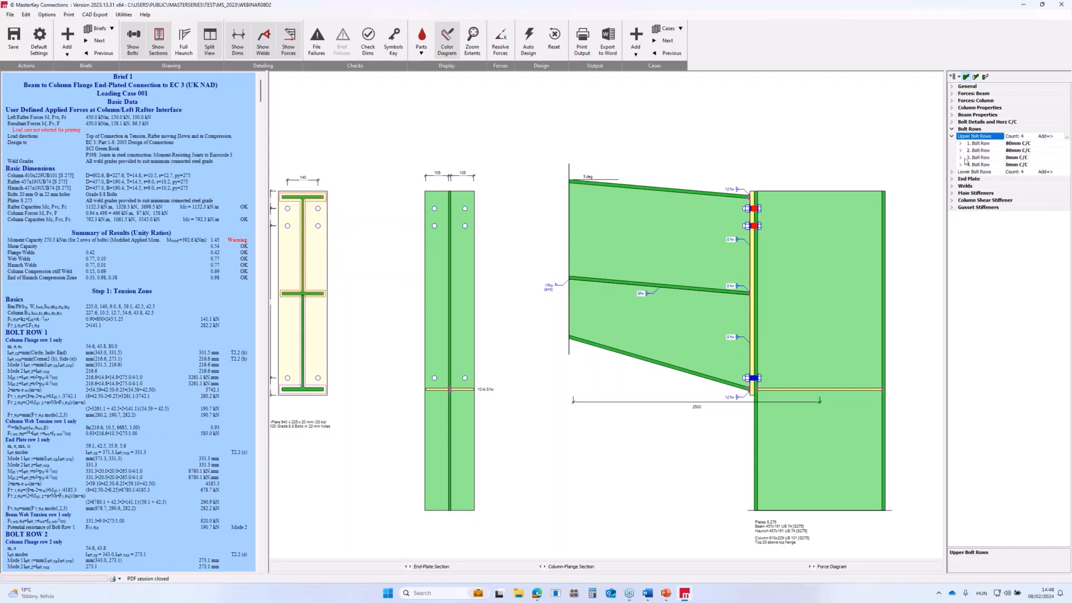
left_click(960, 158)
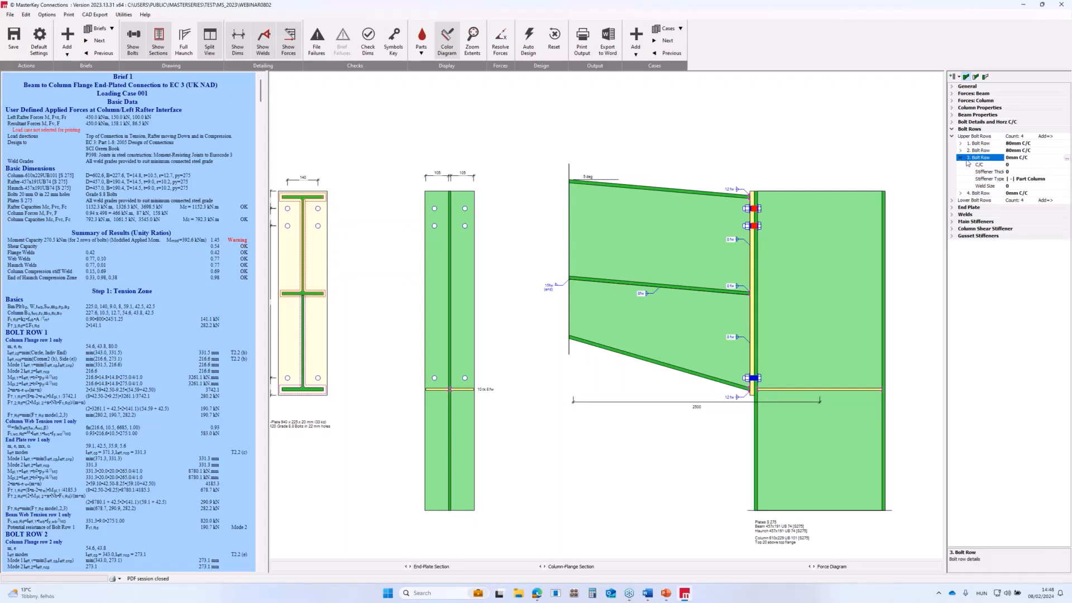
left_click(1015, 165)
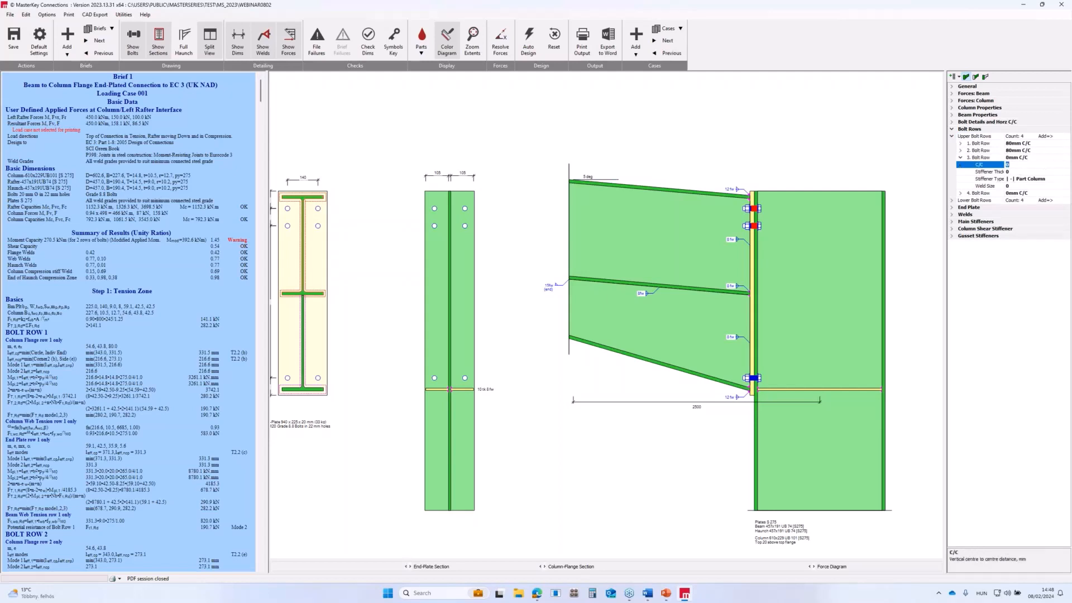
type("80")
key("Return")
left_click(960, 193)
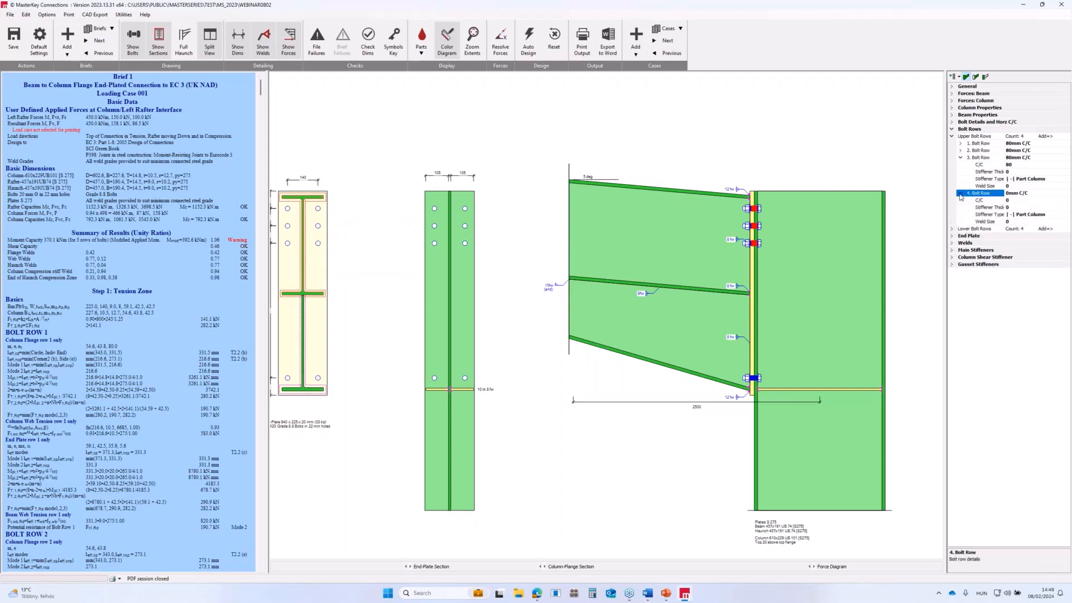
left_click(1012, 202)
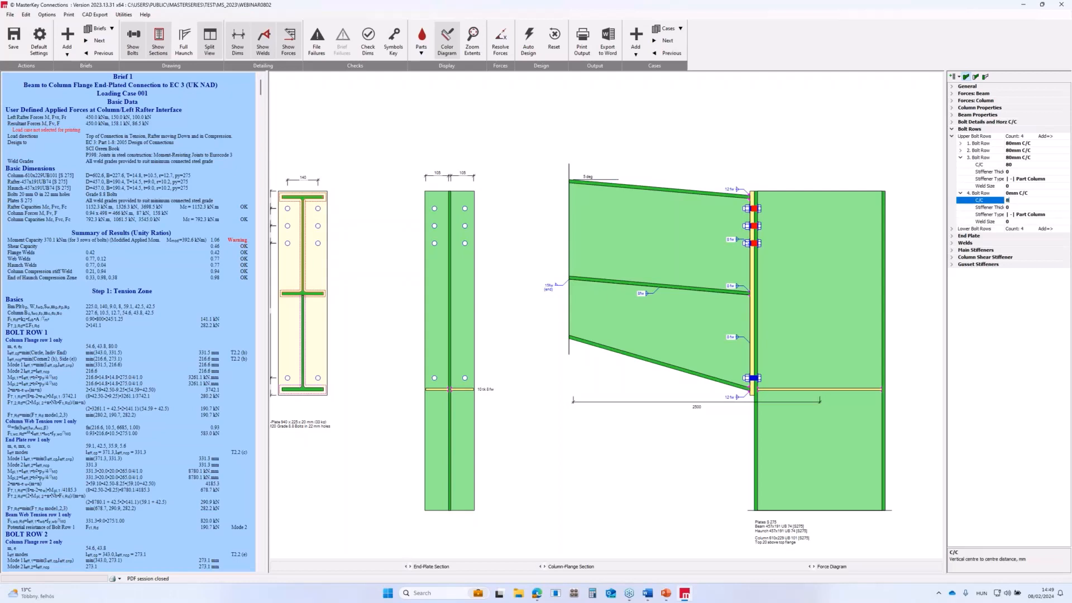
type("80")
key("Return")
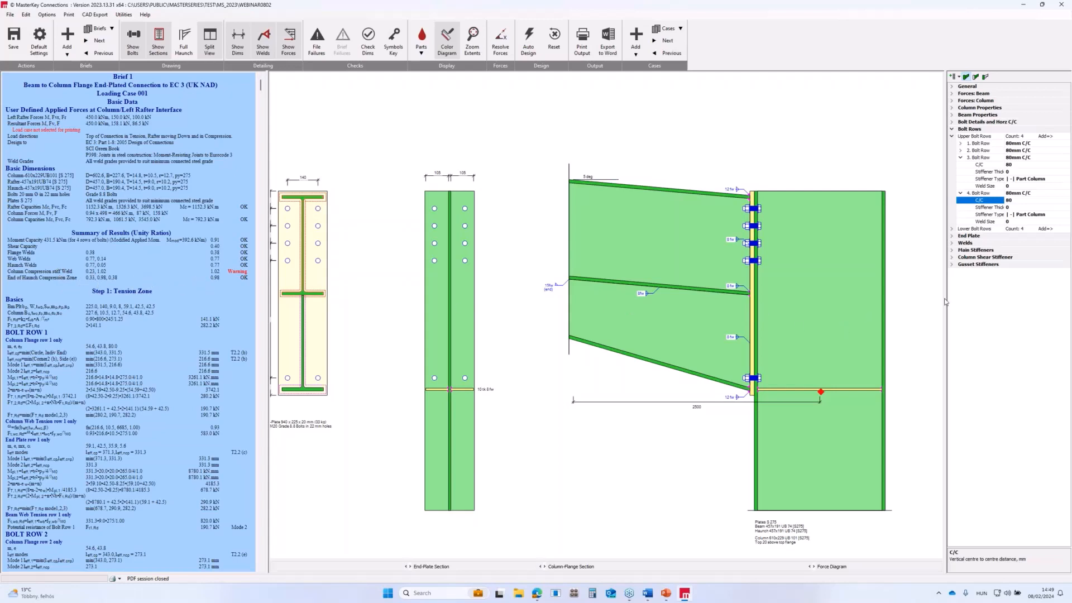
Set the weld size of the bottom main stiffener in the column web to 10 mm
left_click(952, 249)
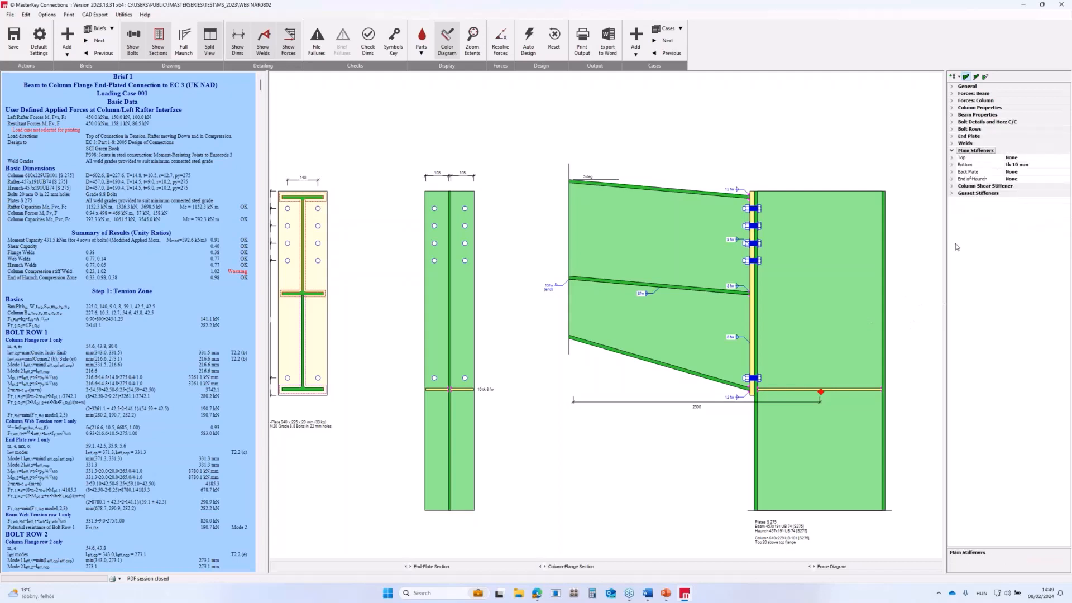
left_click(952, 165)
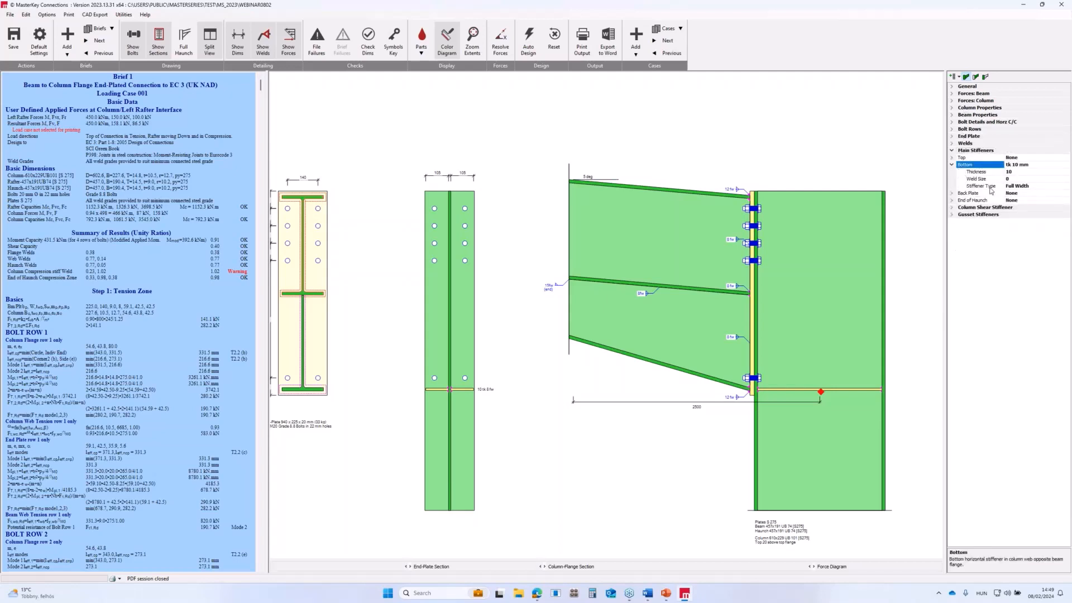
left_click(1009, 179)
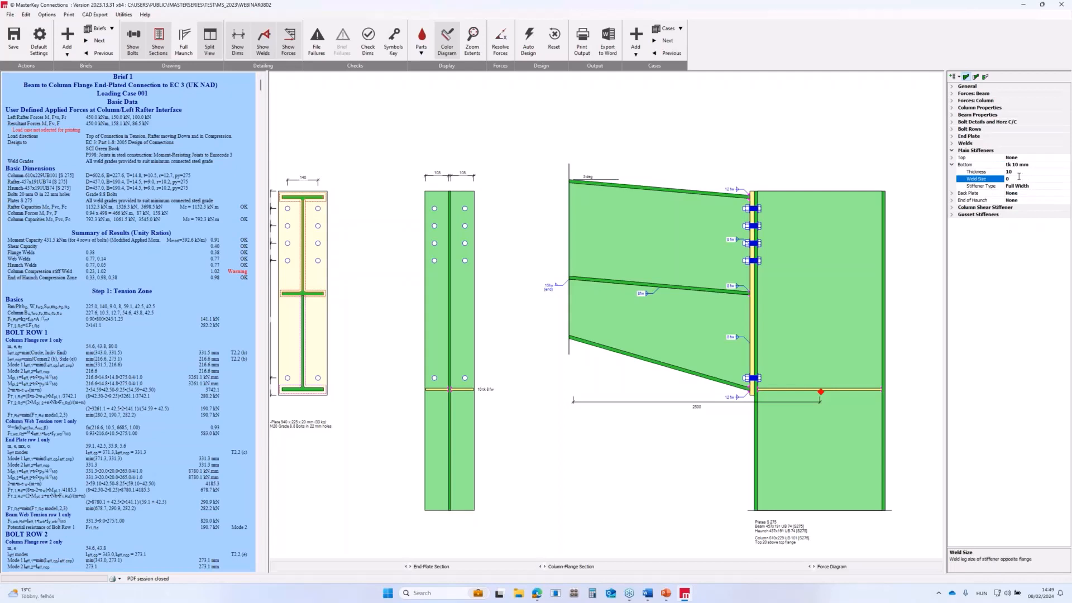
left_click_drag(1012, 178, 1001, 179)
type("10")
key("Return")
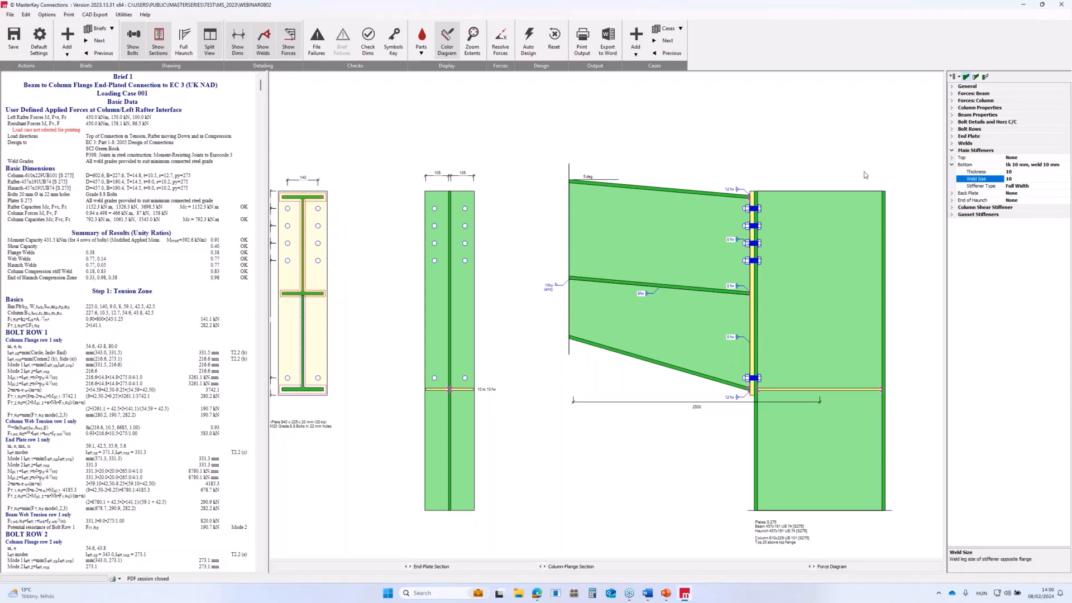
Add a second load case with a beam moment of 250 kNm, beam shear of -50 kN and beam axial force of -100 kN
left_click(635, 37)
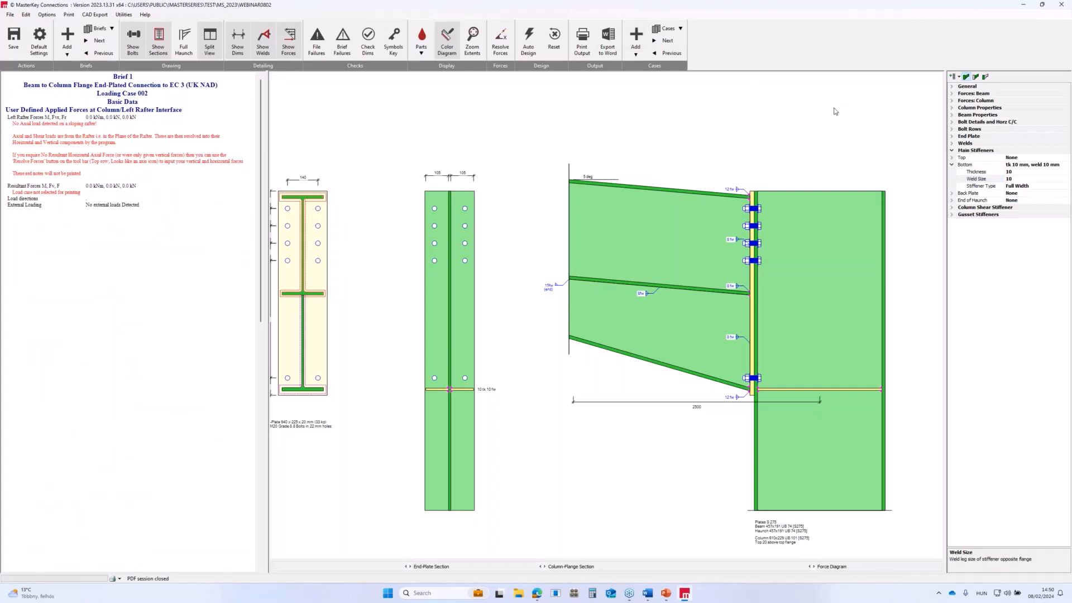
left_click(952, 94)
left_click(1012, 101)
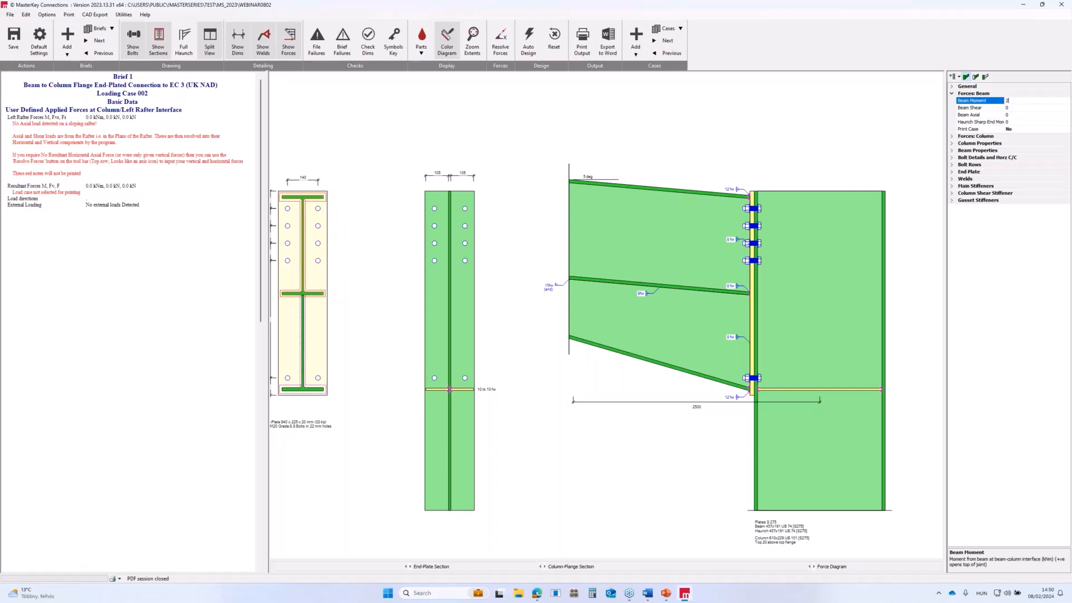
key("Return")
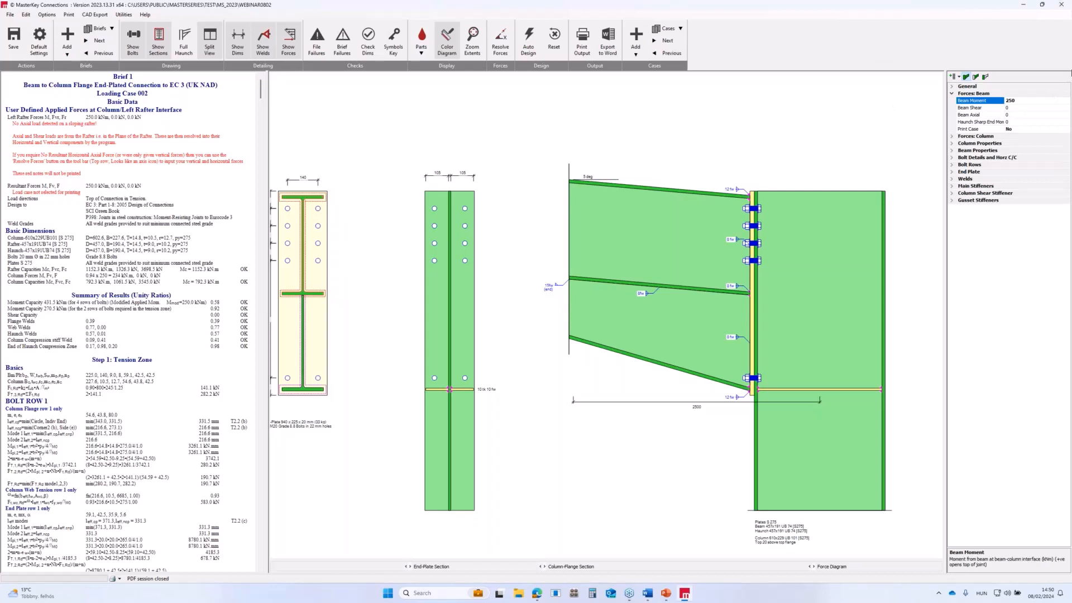
left_click(1001, 104)
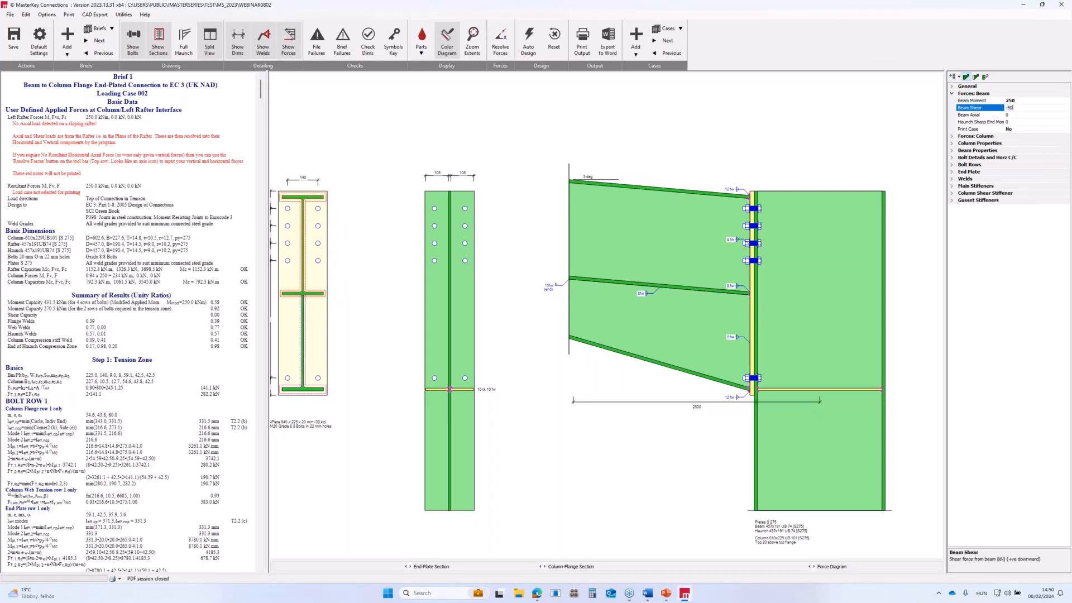
key("Return")
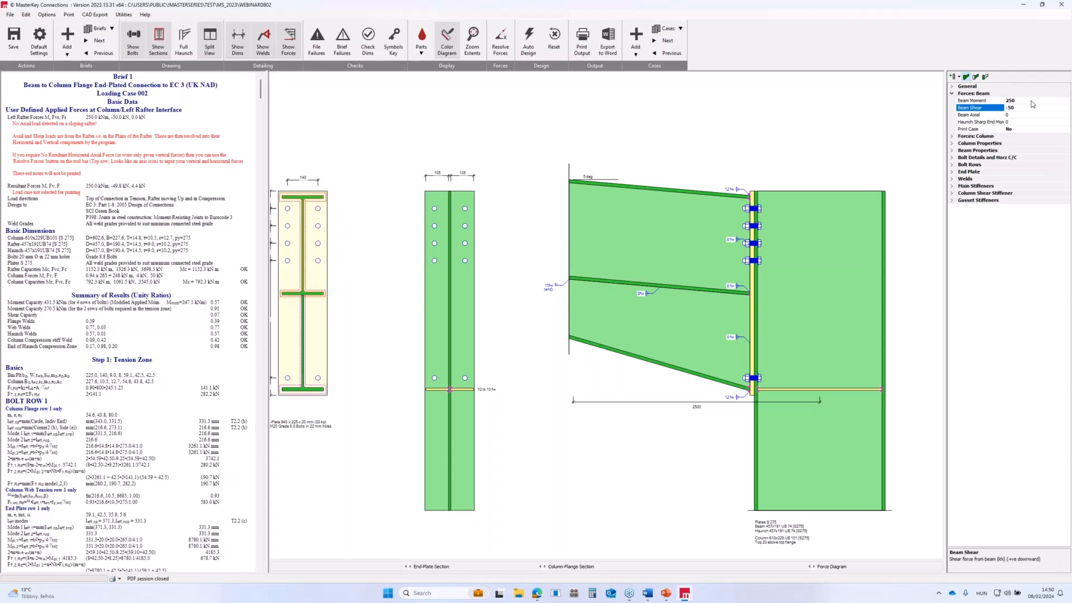
left_click(995, 114)
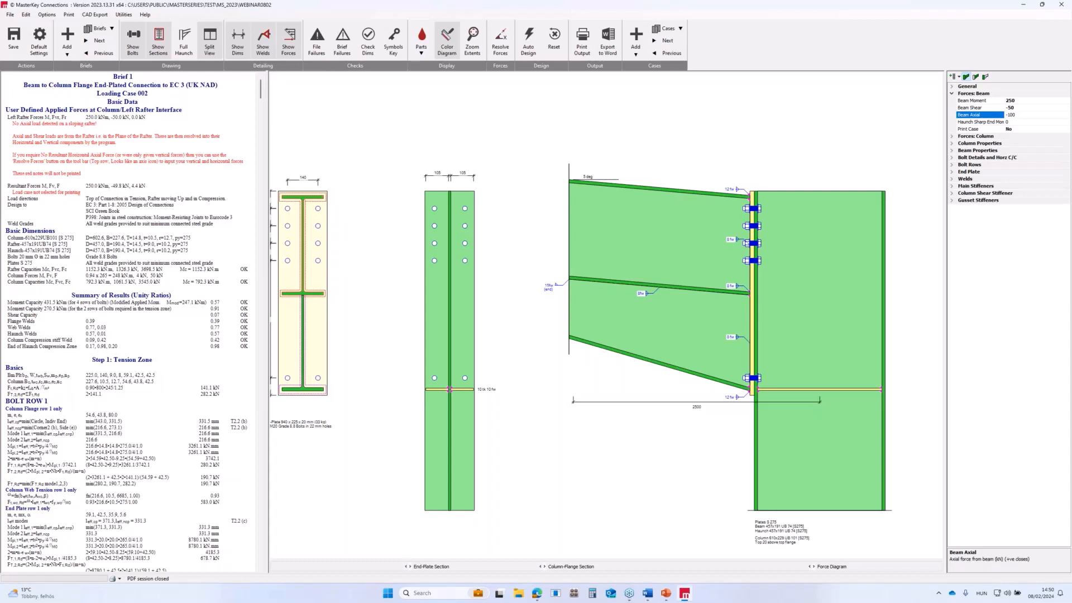
key("Return")
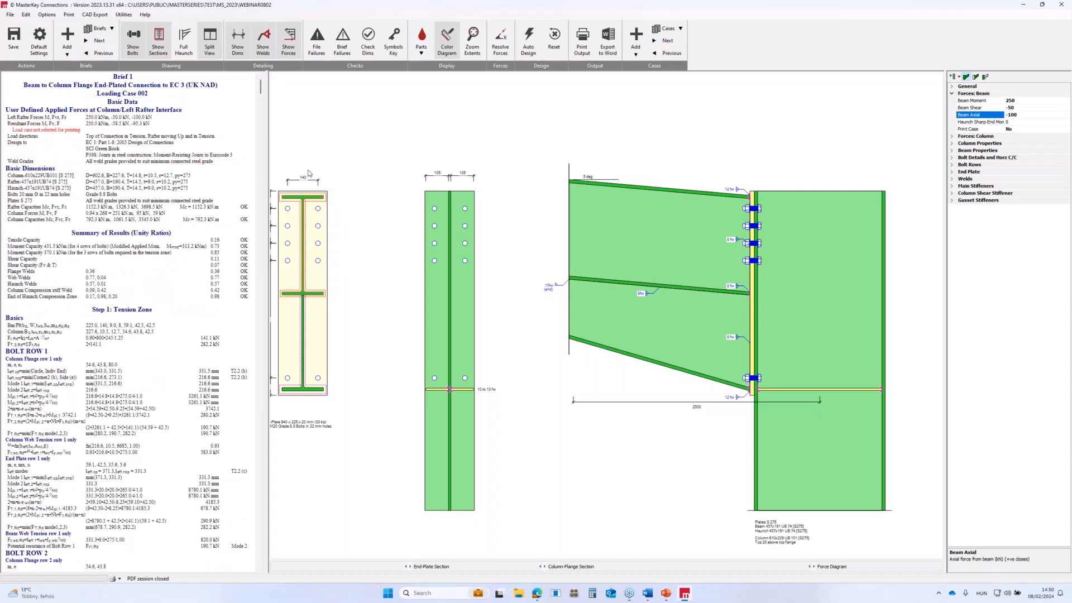
Add a third load case with a beam moment of -350 kNm, beam shear of -100 kN and beam axial force of -200 kN
left_click(636, 37)
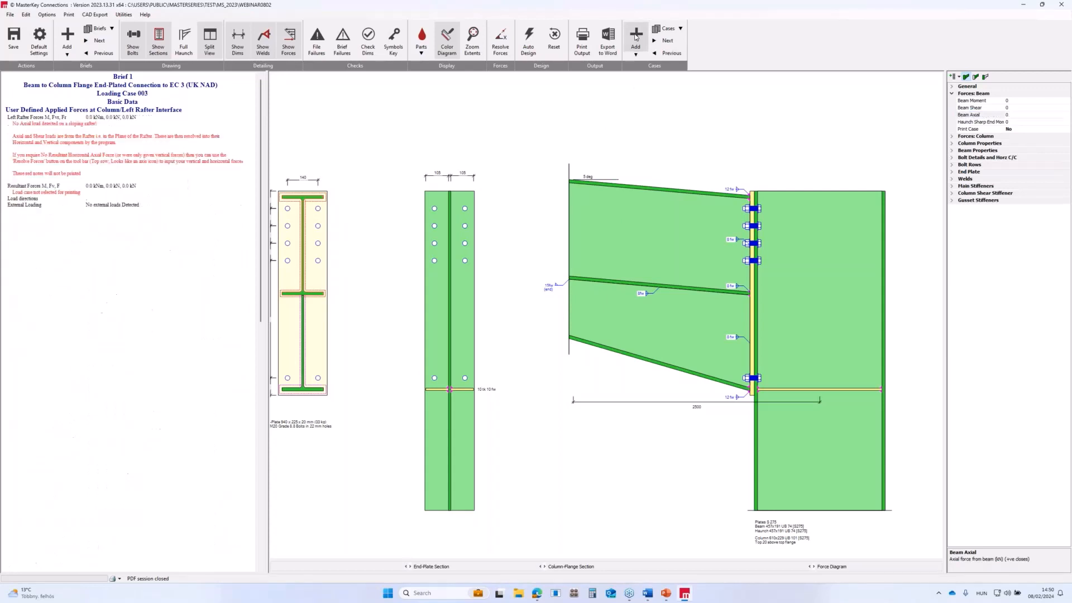
left_click(1009, 101)
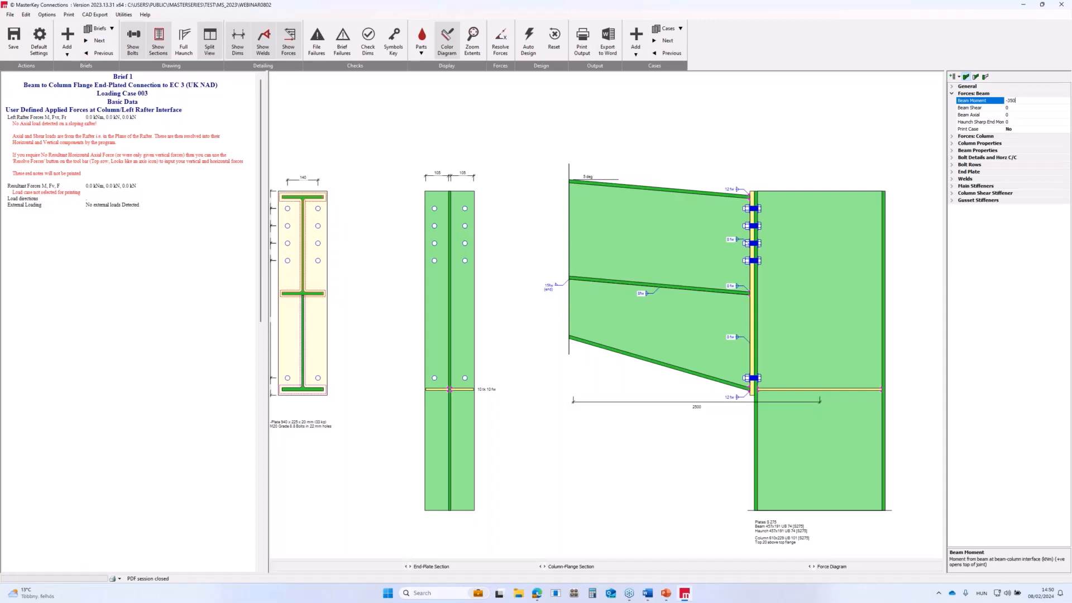
key("Return")
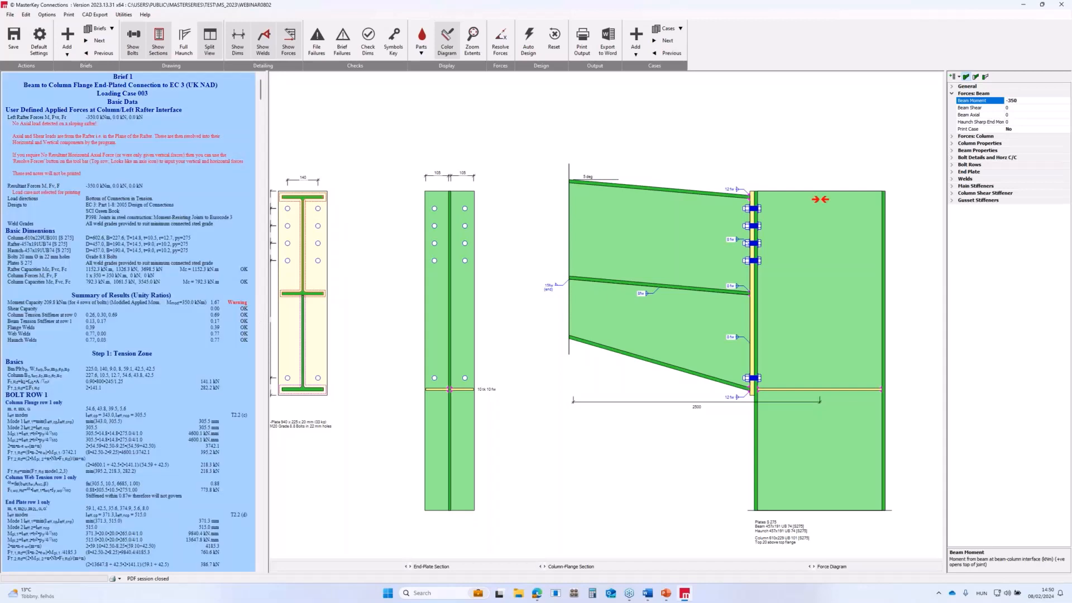
left_click(999, 108)
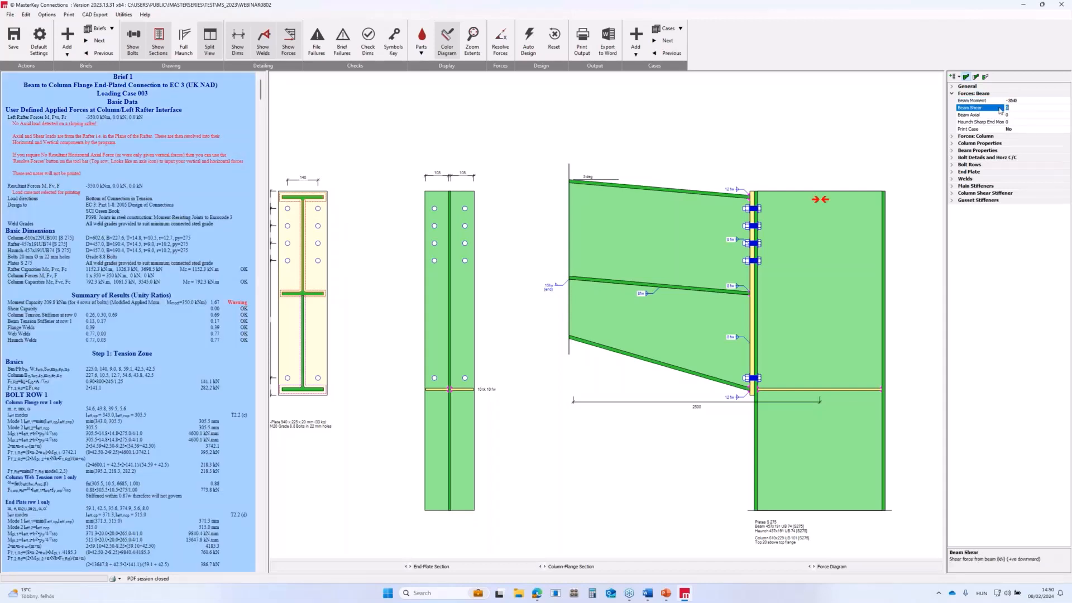
type("-100")
key("Return")
left_click(1007, 114)
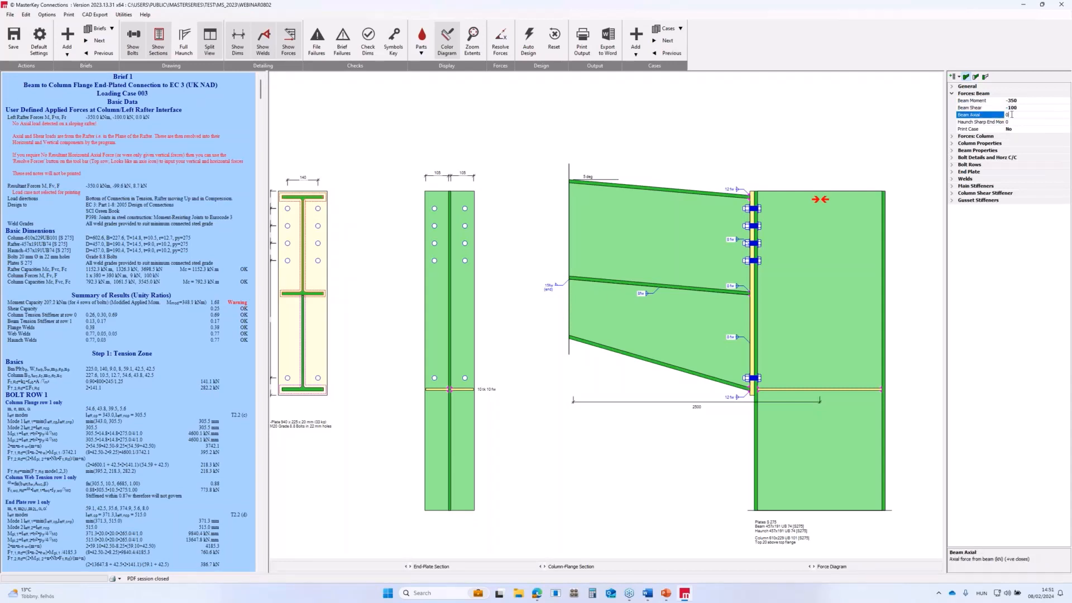
type("-200")
key("Return")
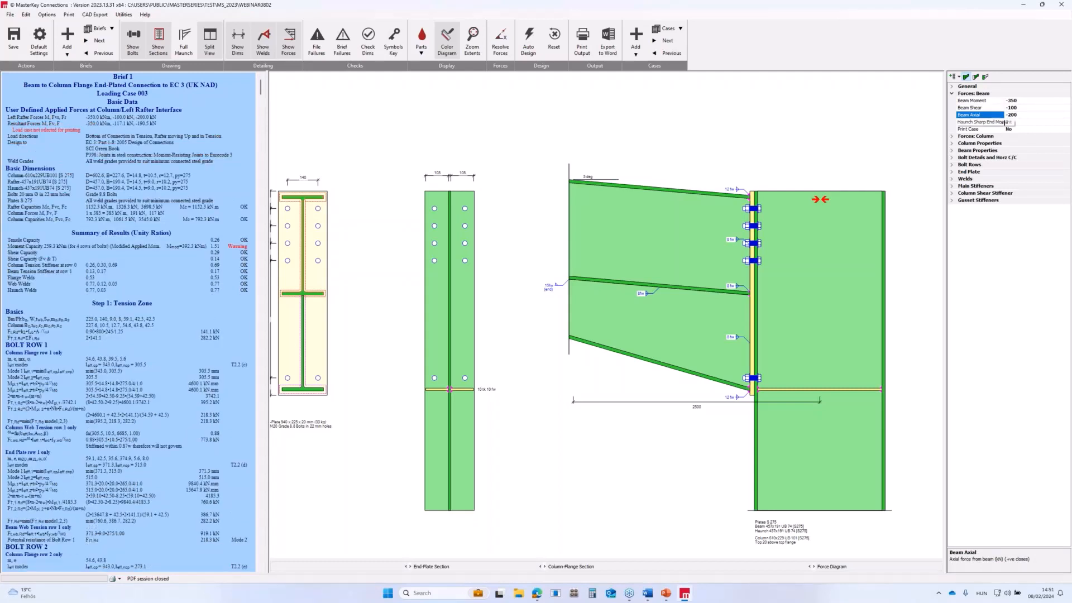
Review the design results of load cases 001, 002 and 003 in turn, ending on Case 003
left_click(679, 28)
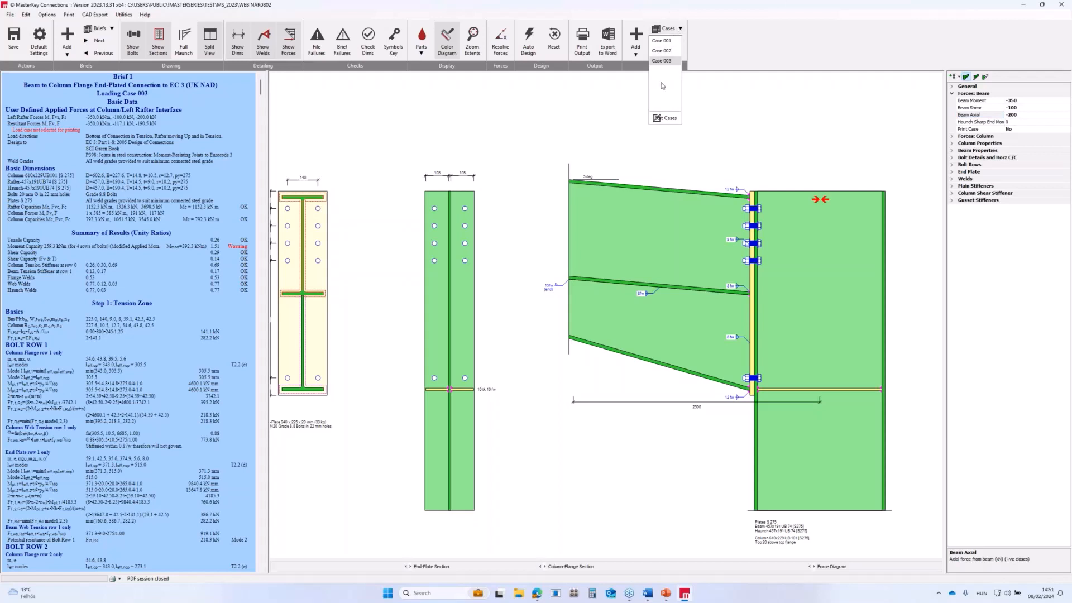
left_click(664, 41)
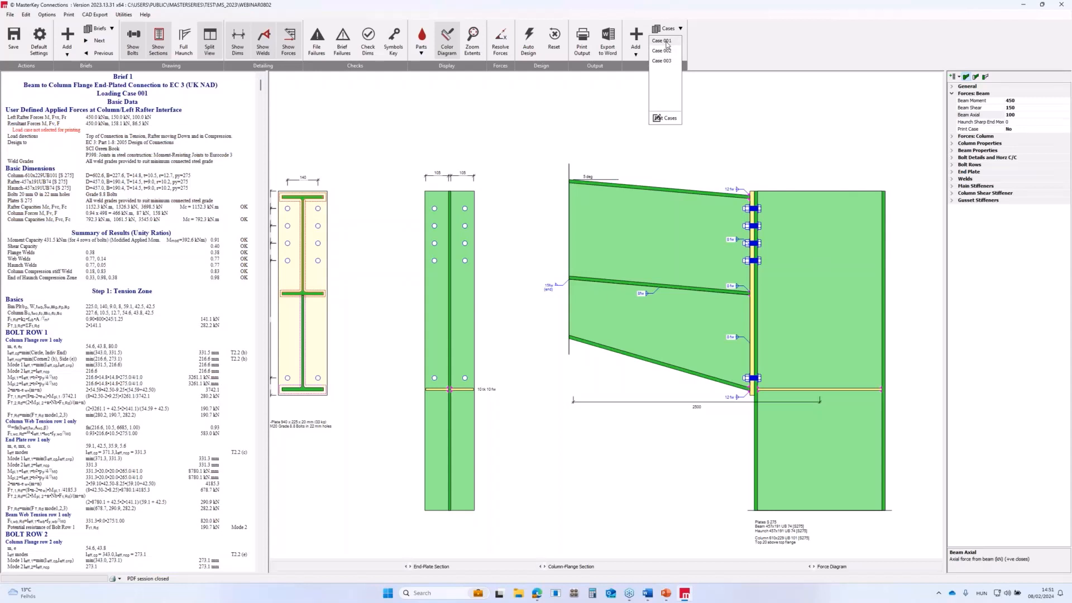
left_click(664, 51)
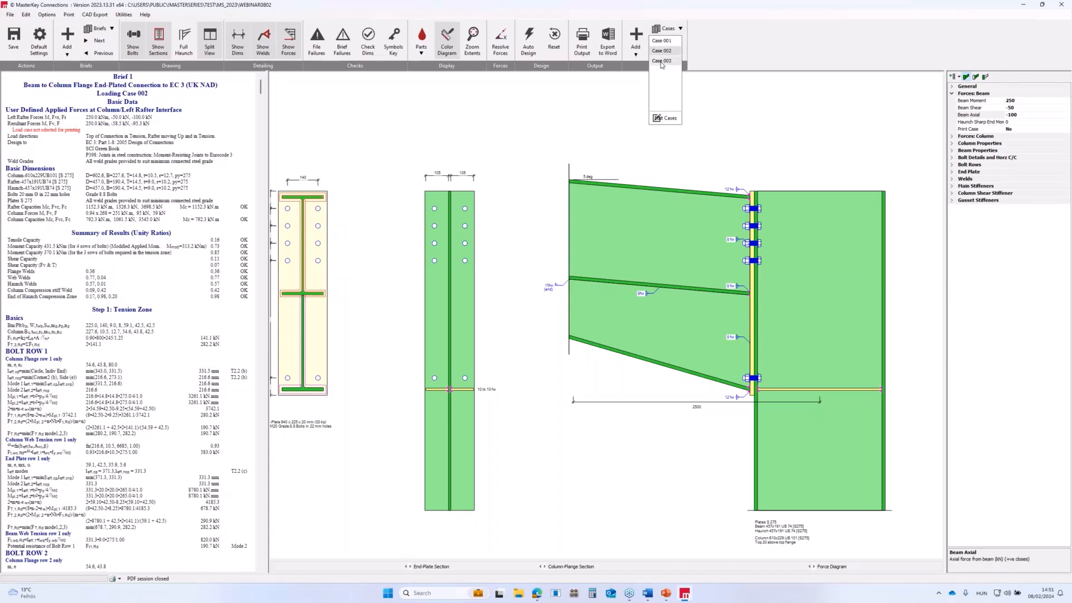
left_click(662, 61)
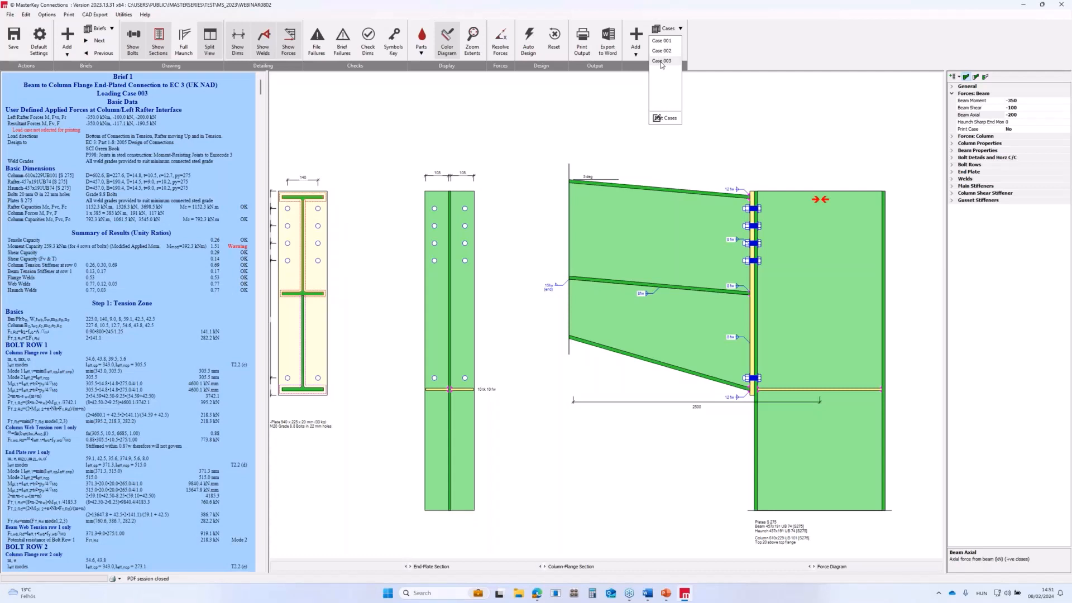
left_click(728, 59)
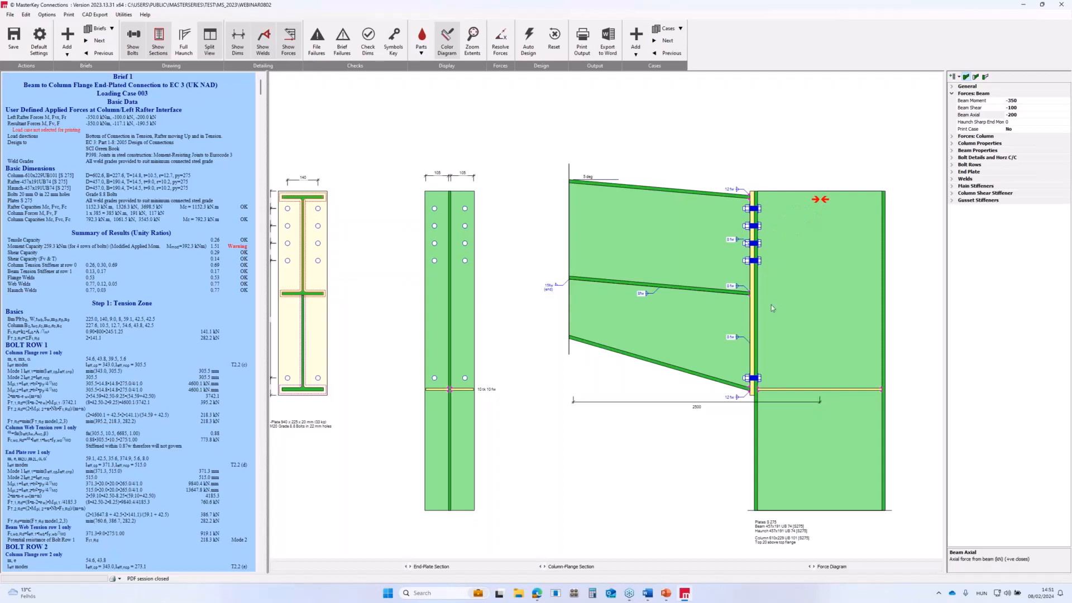
Add a full-width top main stiffener to the column web with a thickness of 10 mm
left_click(952, 187)
left_click(952, 158)
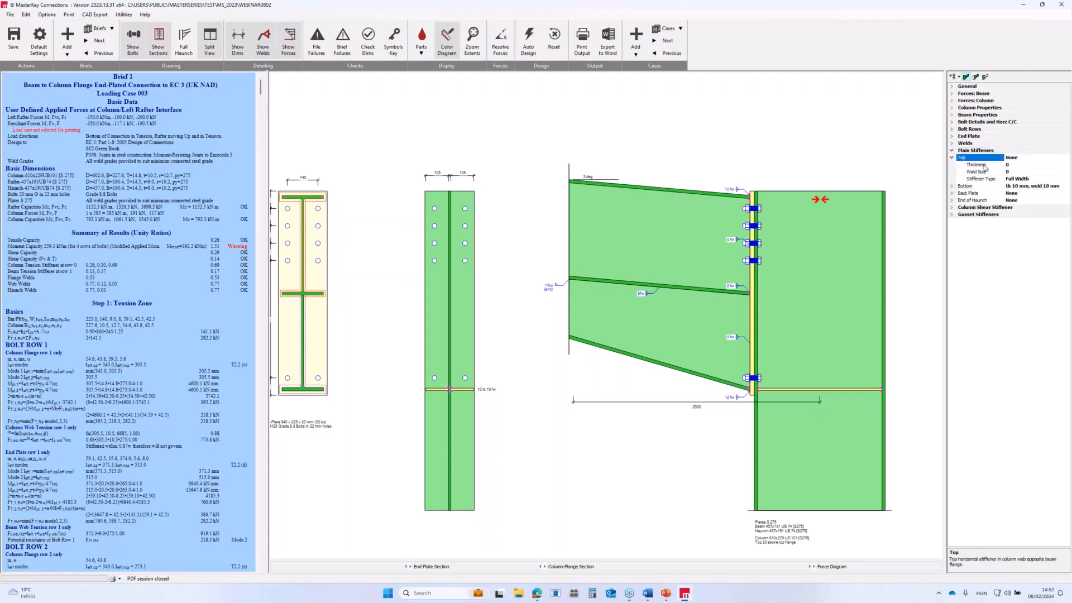
left_click(1019, 165)
type("10")
key("Tab")
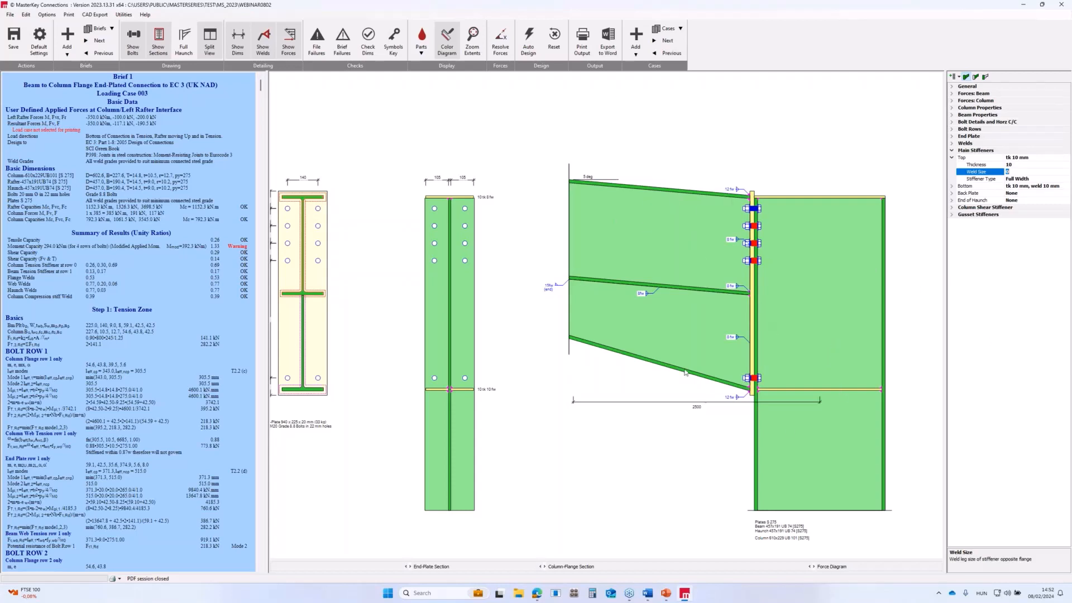
Add a second lower bolt row by setting its vertical centre-to-centre distance to 80 mm
left_click(952, 130)
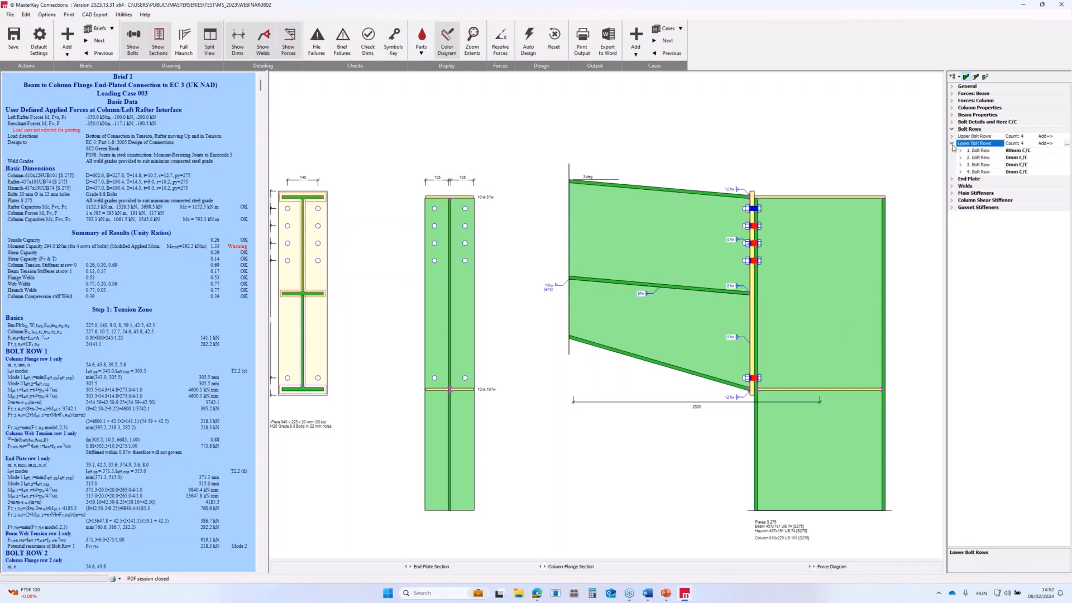
left_click(952, 143)
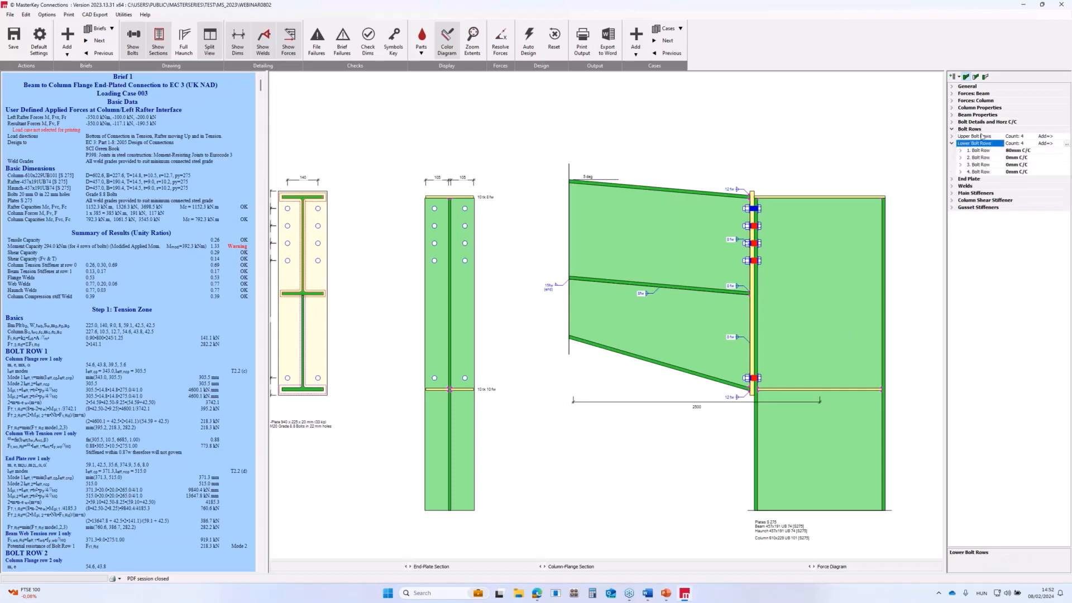
left_click(961, 158)
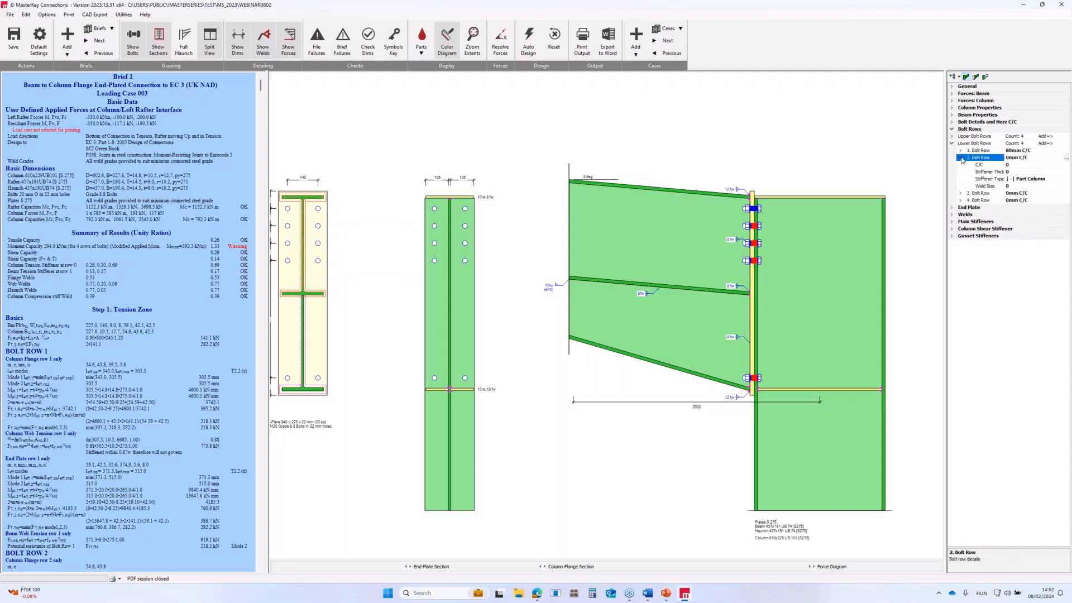
left_click(1019, 165)
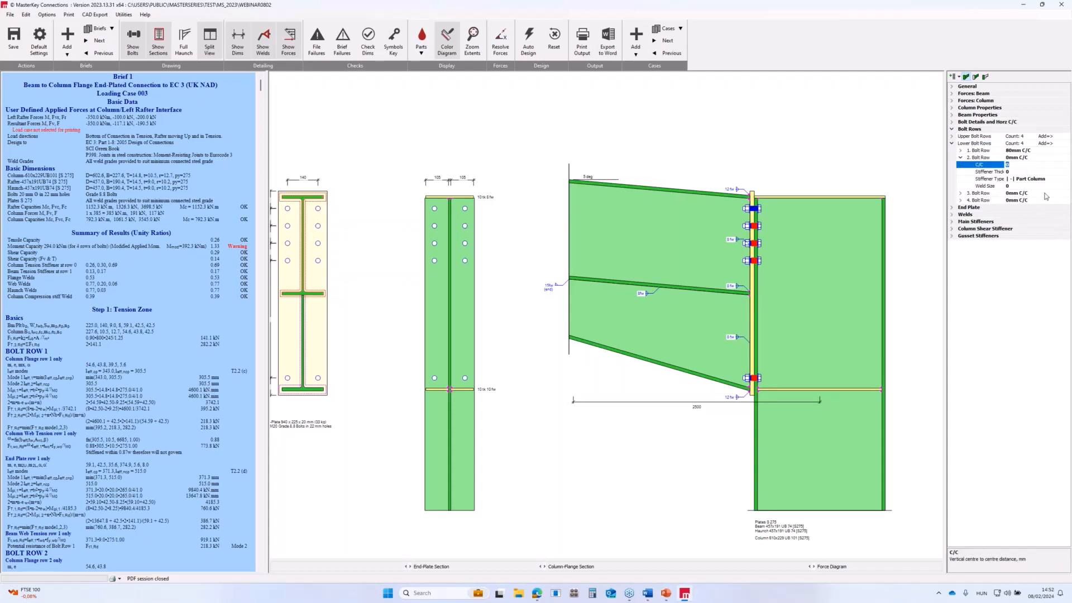
type("80")
key("Return")
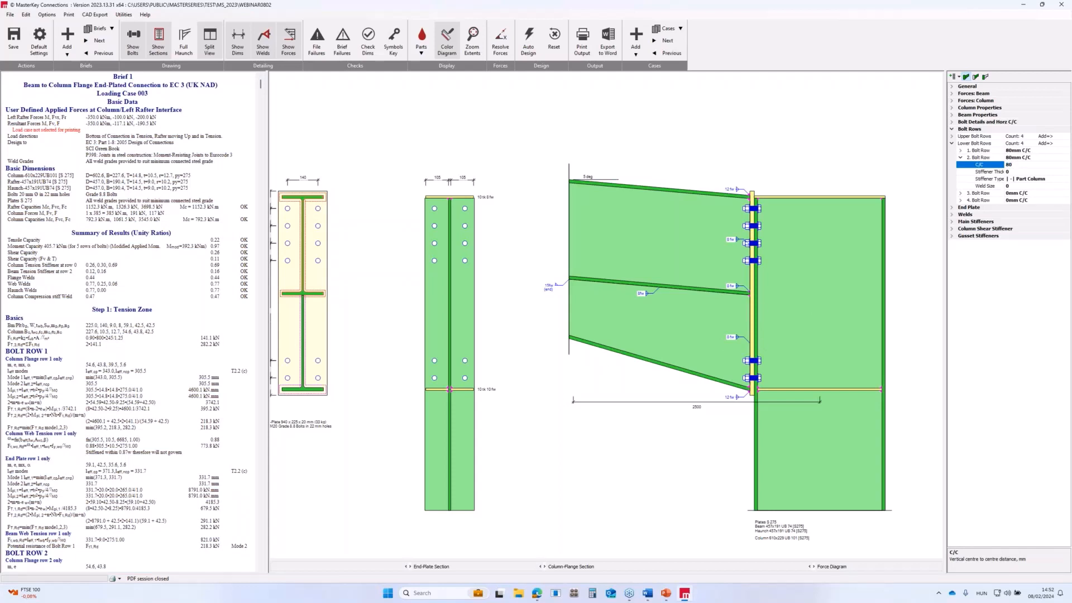
Scan the current brief for design and dimensional failures across its load cases
key("alt+Tab")
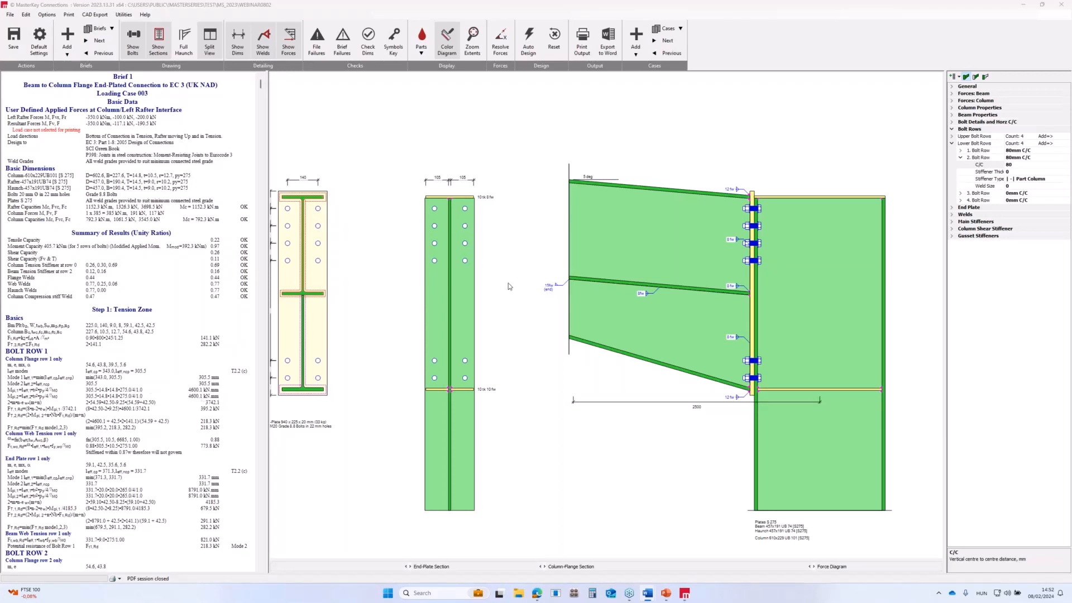
left_click(342, 47)
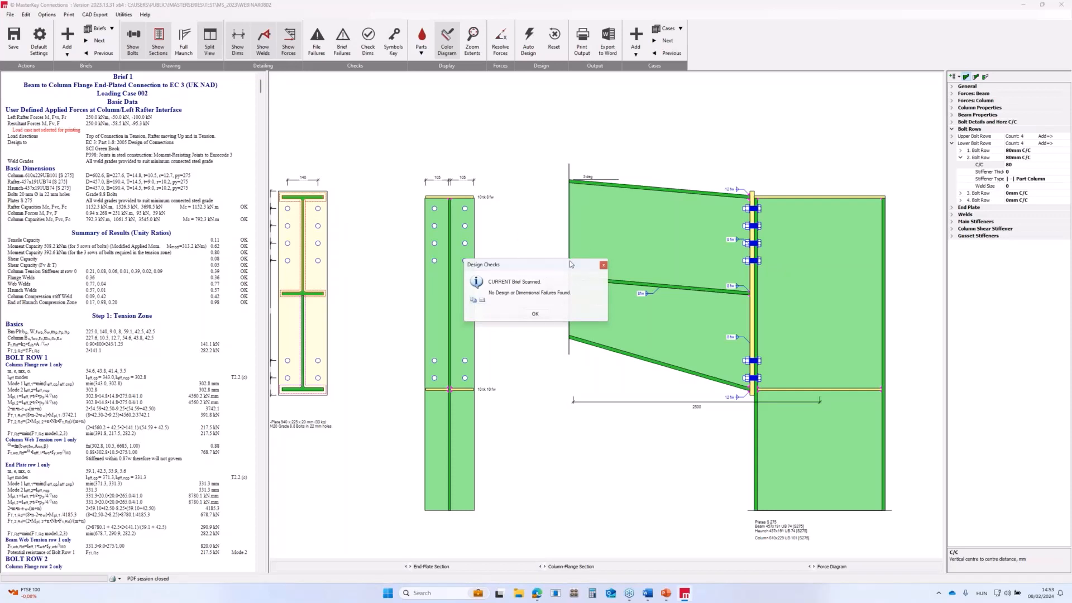
left_click(535, 315)
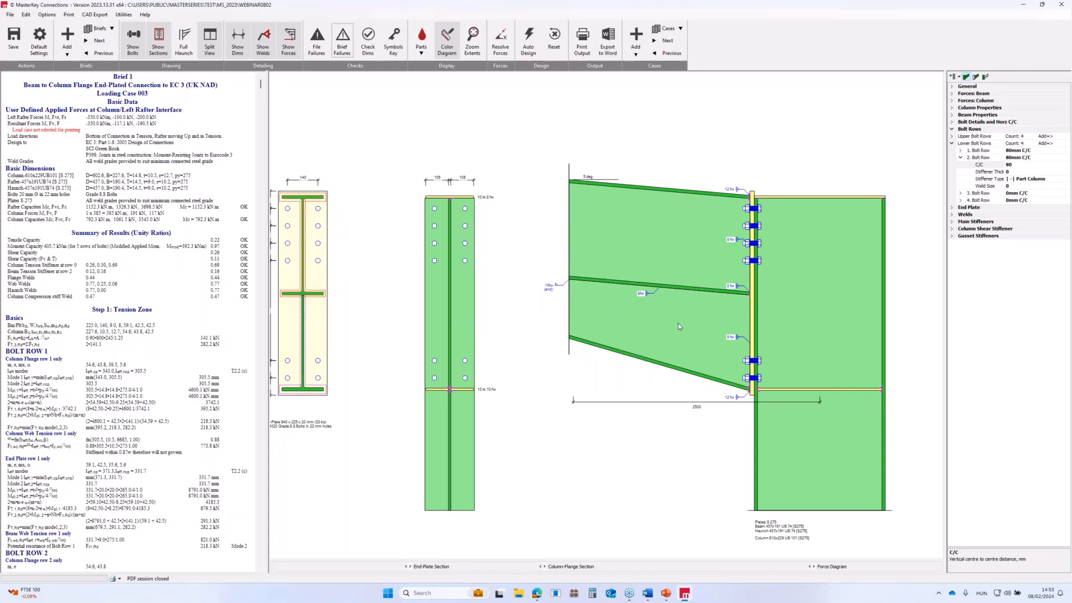
Reset the joint to its default bolt and stiffener layout, accepting that this cannot be reversed
left_click_drag(590, 310, 608, 283)
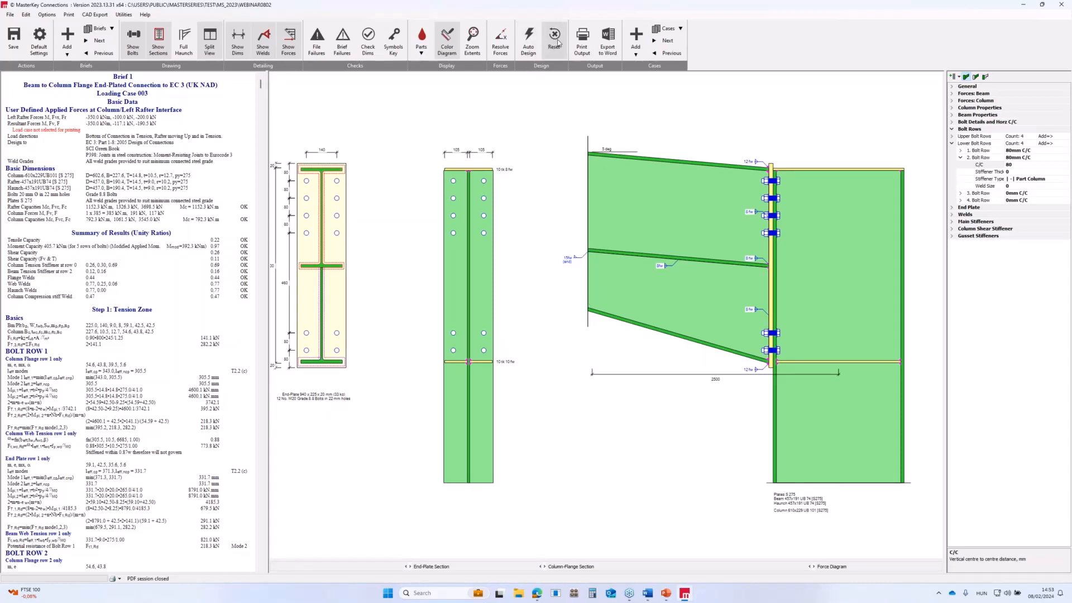
left_click(561, 43)
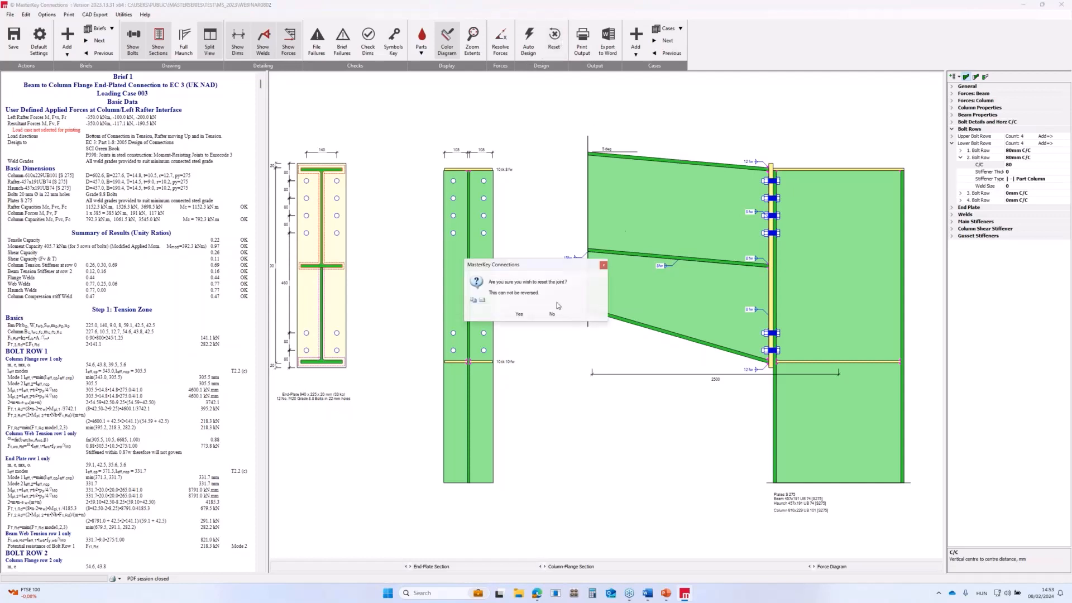
left_click(519, 316)
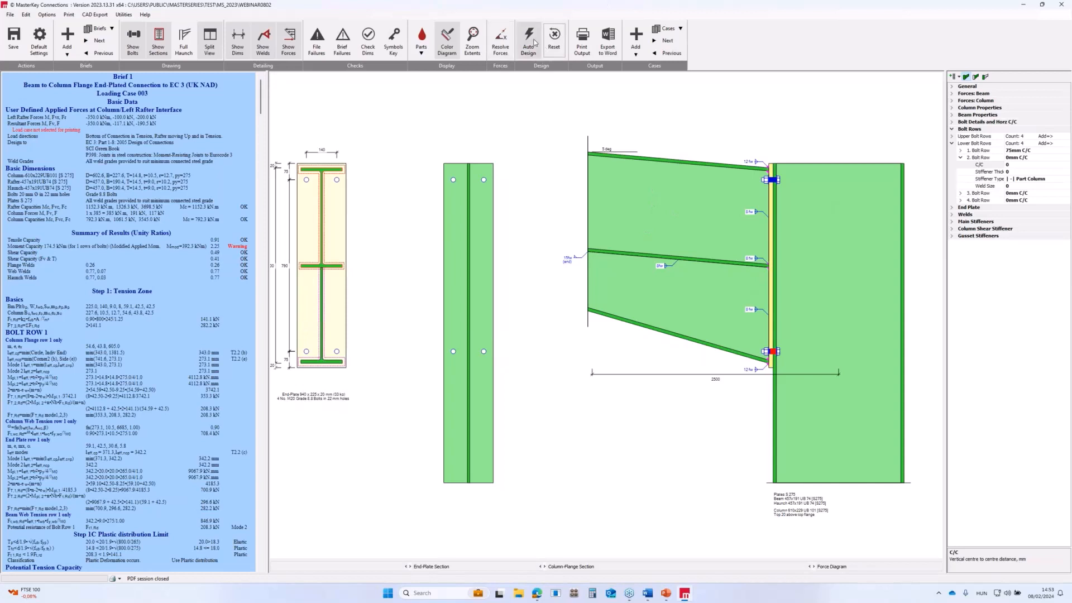
Automatically design the joint for all ultimate limit state loading cases with an 80 mm vertical bolt pitch and 10 mm stiffener thickness
left_click(534, 43)
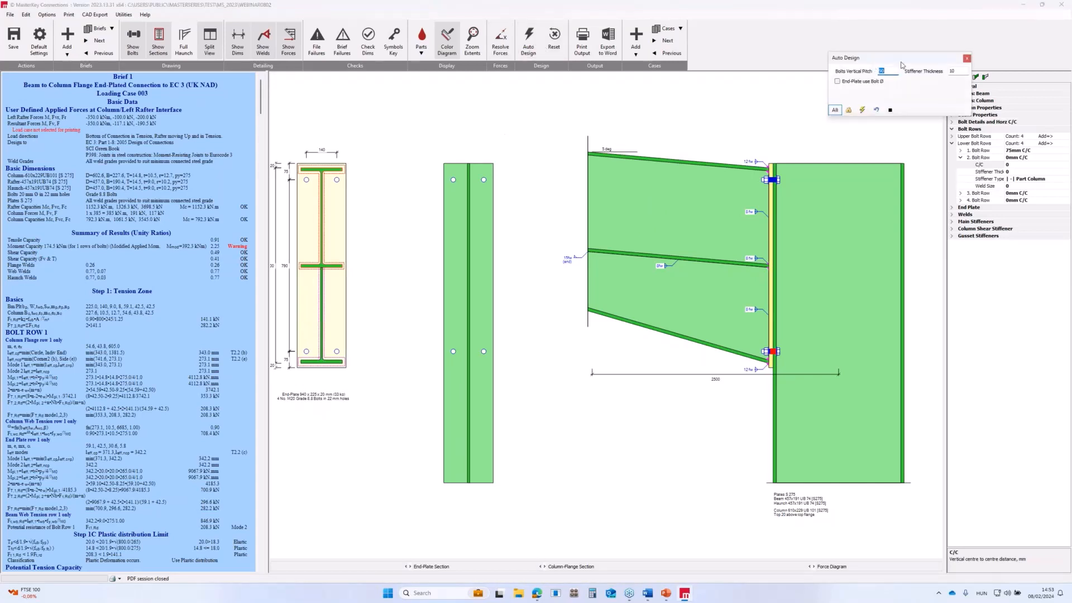
mouse_move(901, 60)
left_mouse_down()
mouse_move(794, 147)
mouse_move(507, 255)
left_mouse_up()
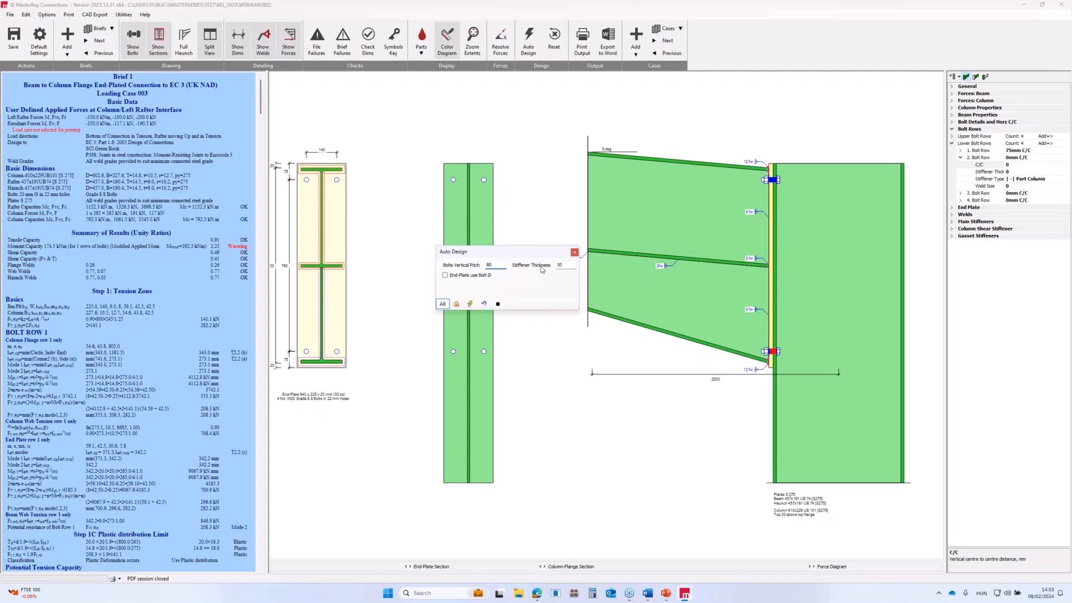
left_click(562, 267)
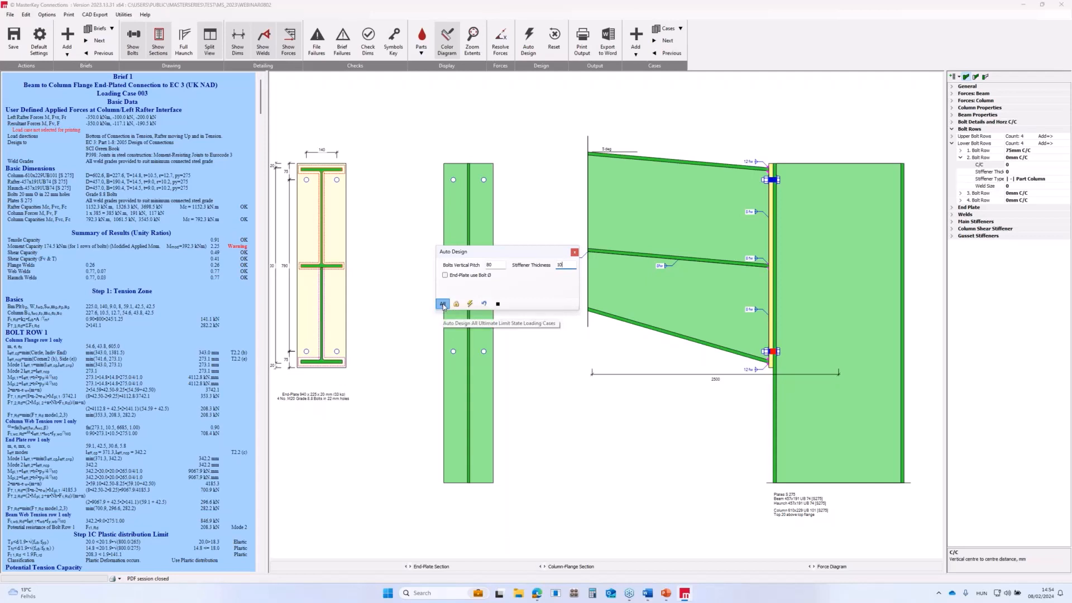
left_click(470, 305)
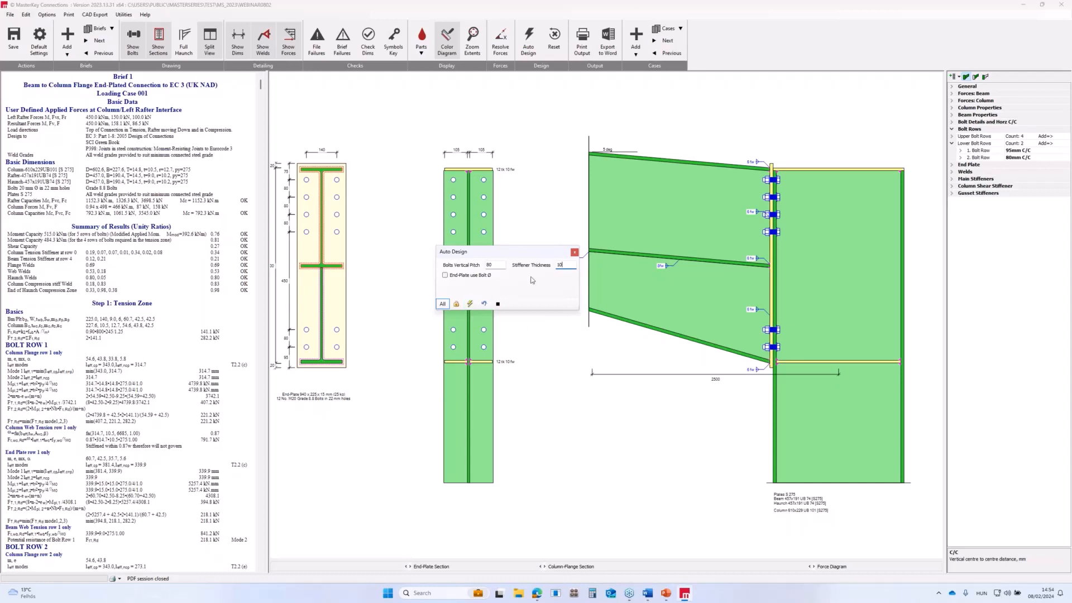
left_click(574, 254)
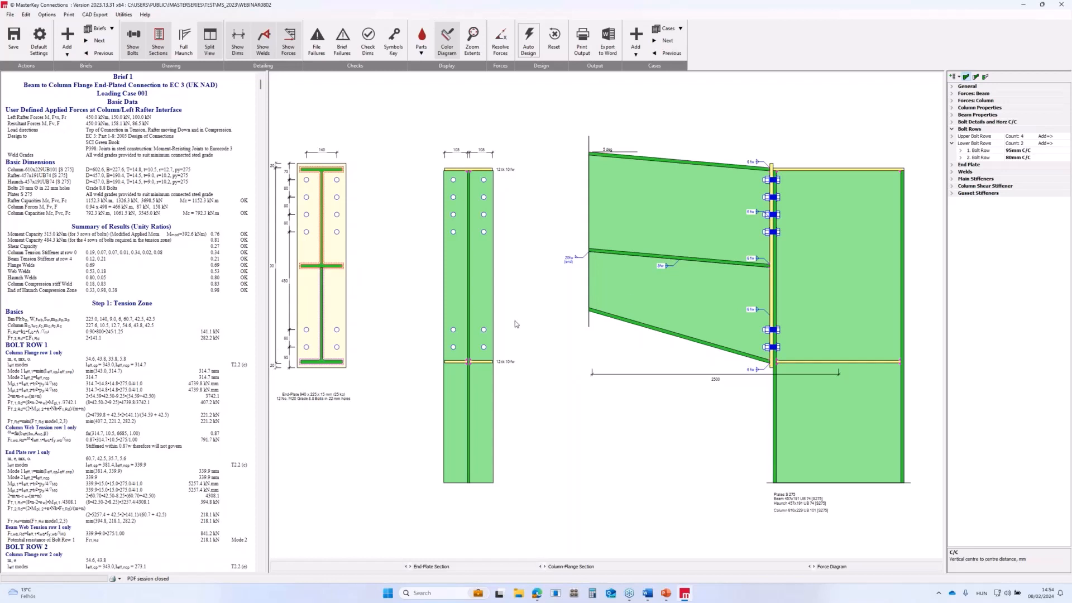
left_click_drag(515, 322, 485, 309)
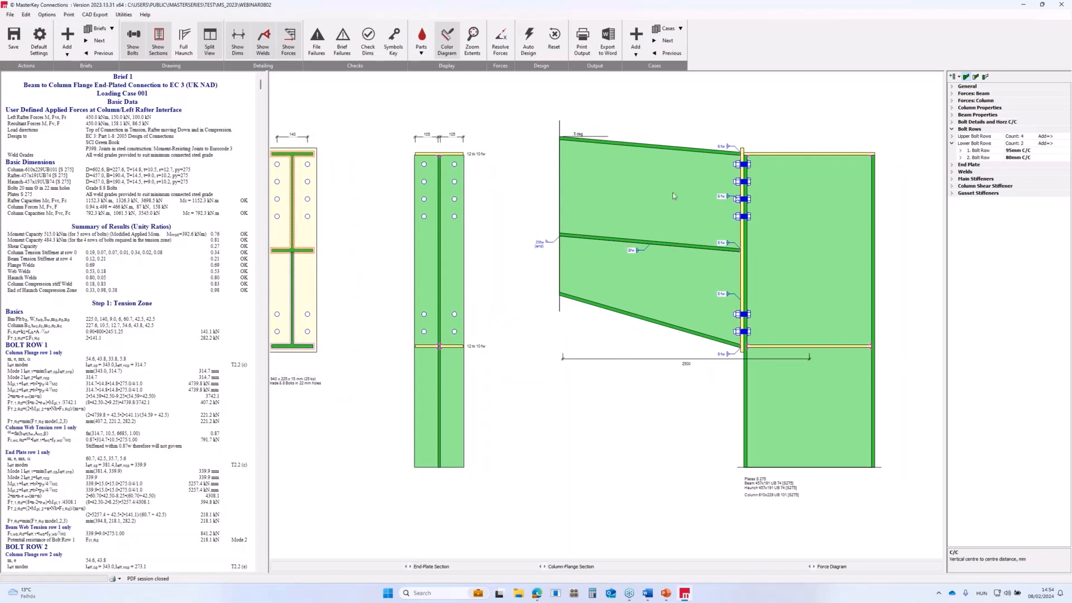
left_click_drag(519, 293, 528, 286)
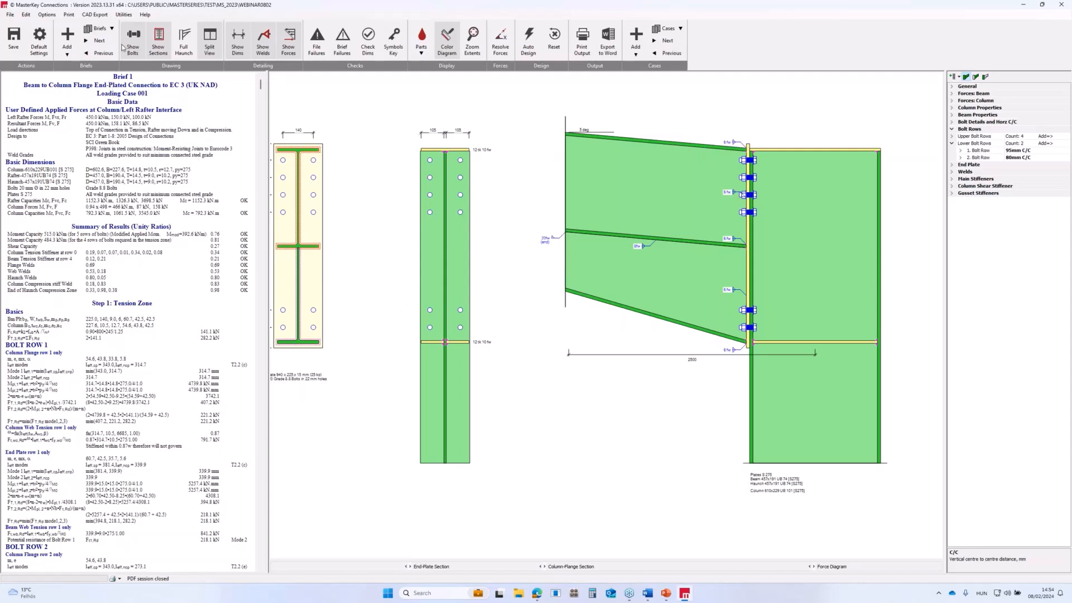
Look through the built-in eaves moment connection templates in the joint template library, then close it without adding a brief
left_click(68, 39)
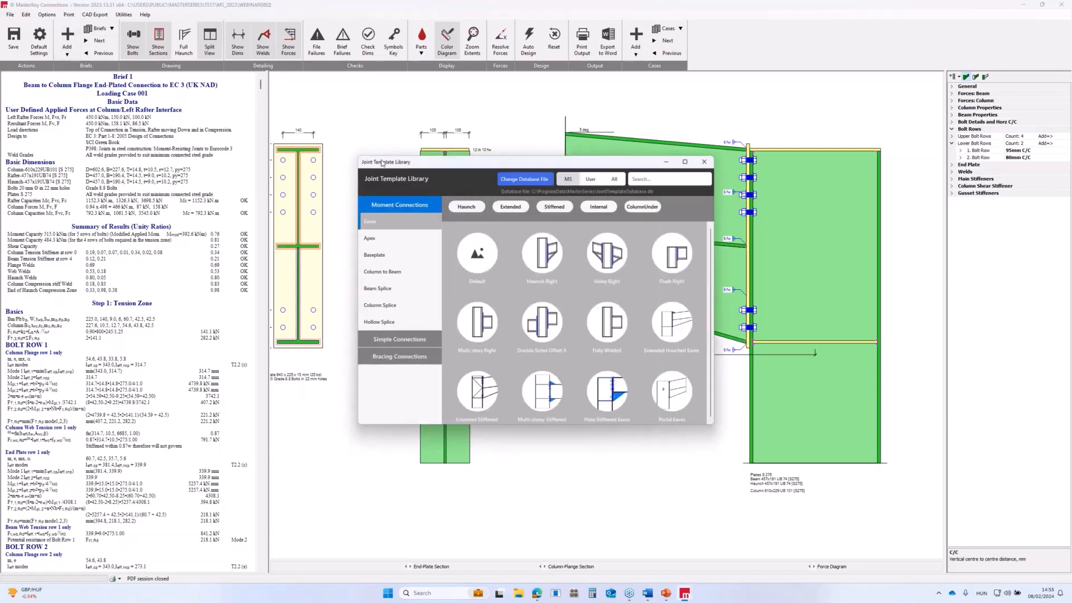
mouse_move(383, 163)
left_mouse_down()
mouse_move(484, 160)
mouse_move(379, 166)
left_mouse_up()
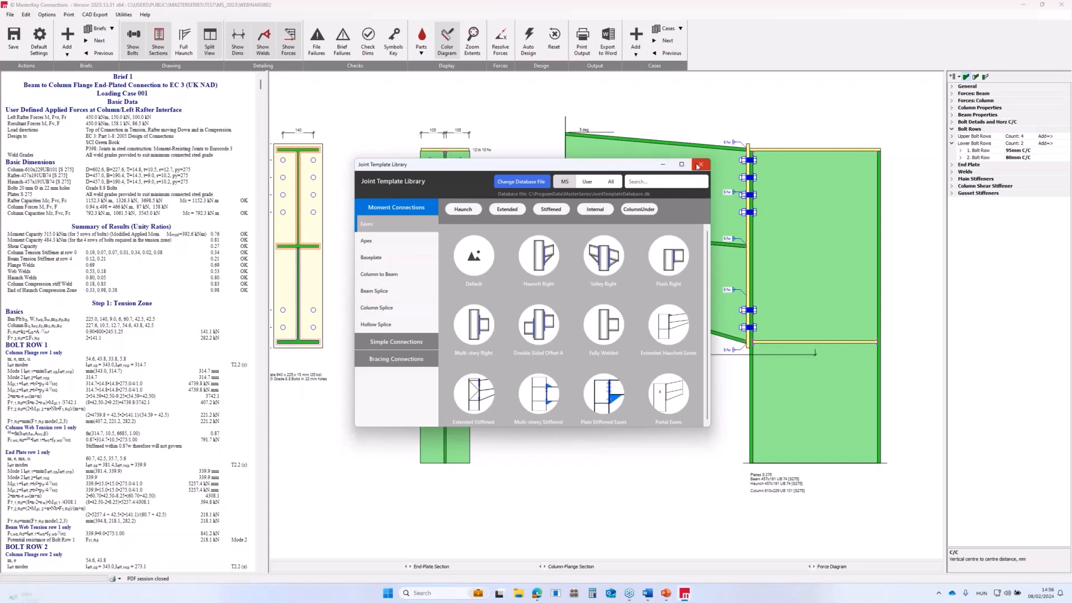
left_click(700, 166)
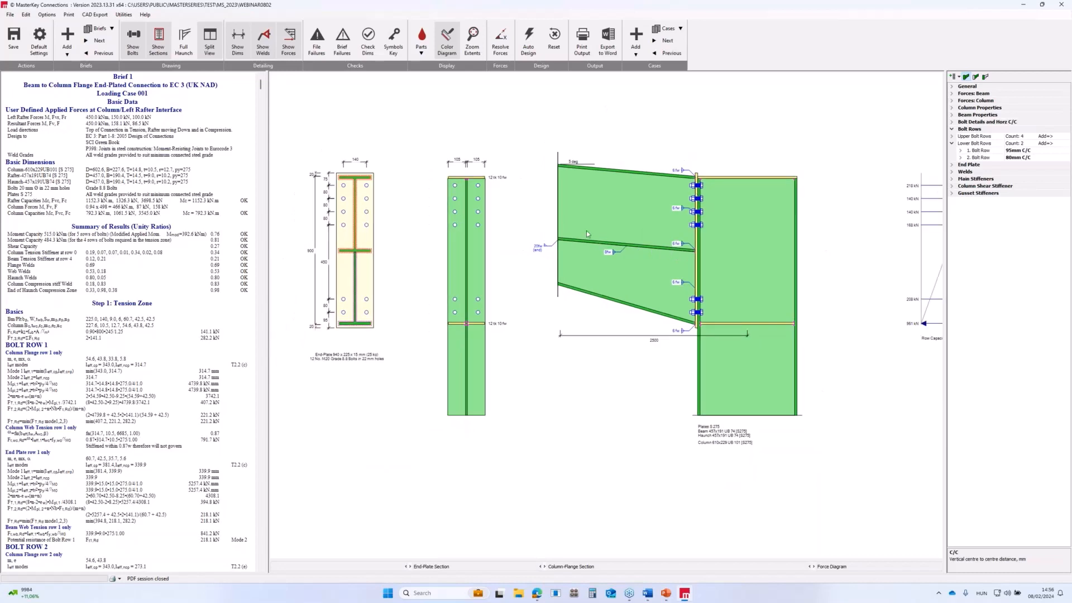
Start saving the joint as a user template named "B2C left" with the tags Bolted and Hauched
left_click(120, 16)
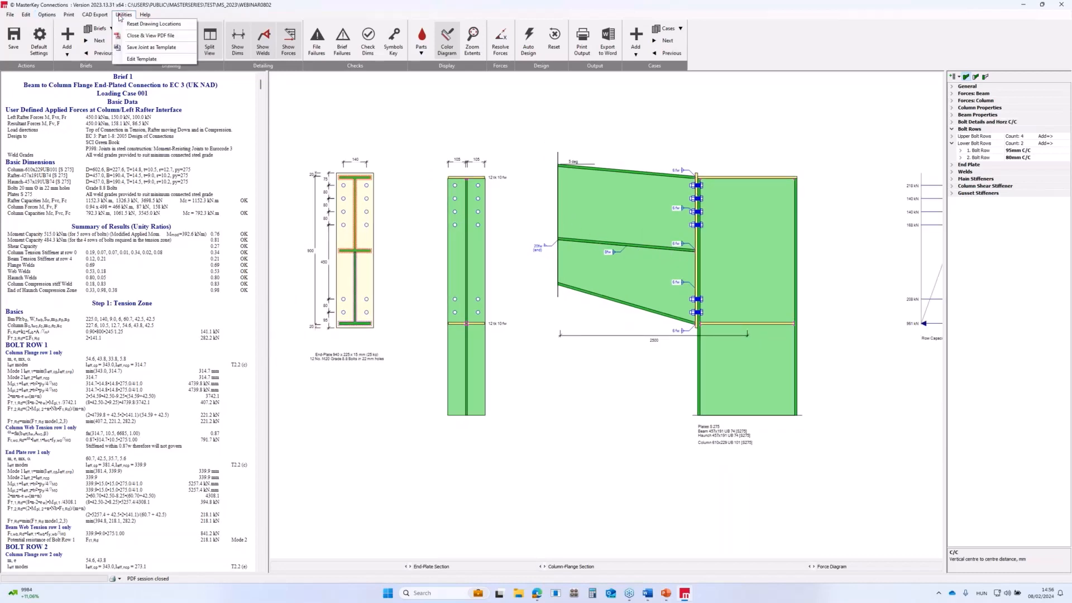
left_click(145, 48)
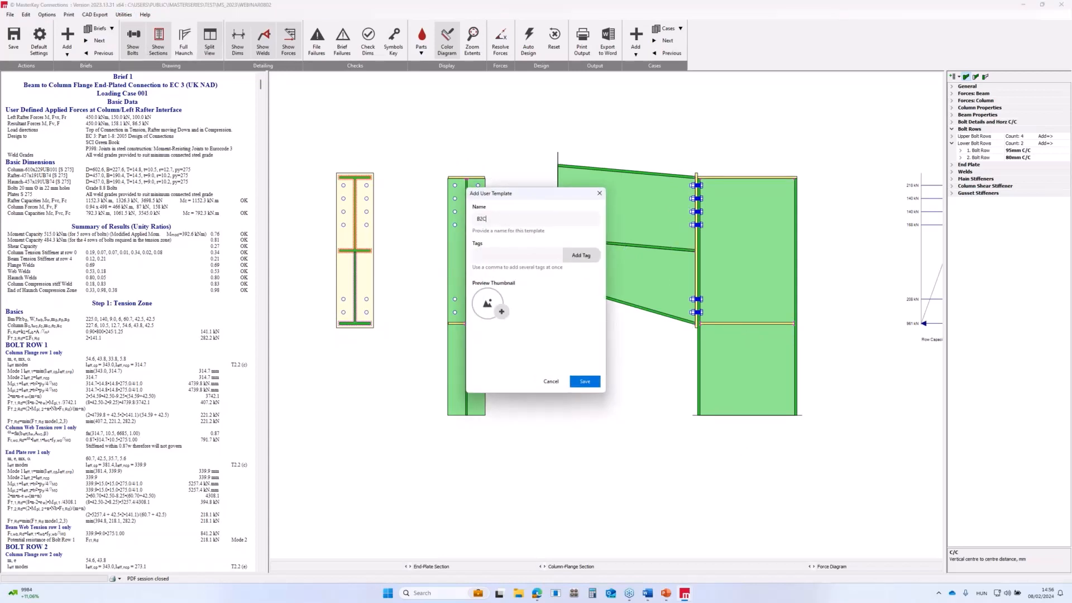
type("B2C left")
left_click(489, 258)
type("bolted")
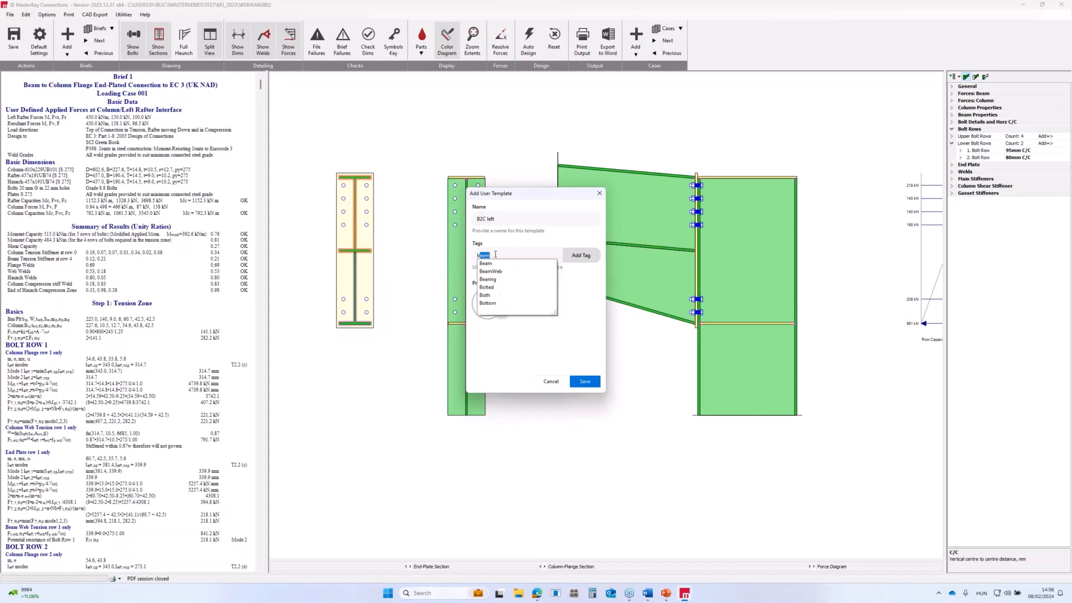
left_click(580, 255)
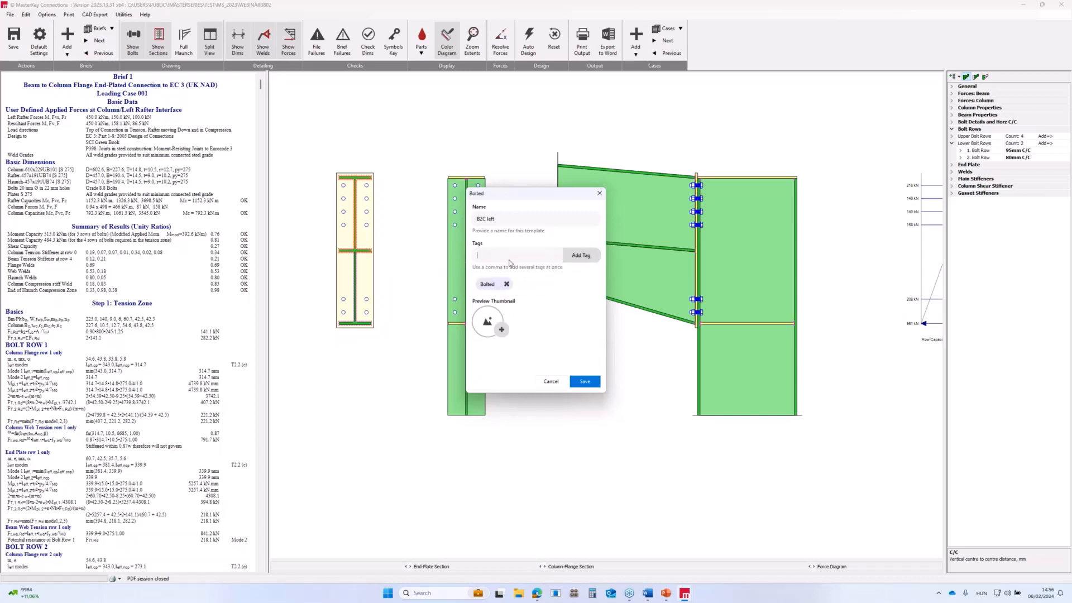
type("ha")
left_click(577, 258)
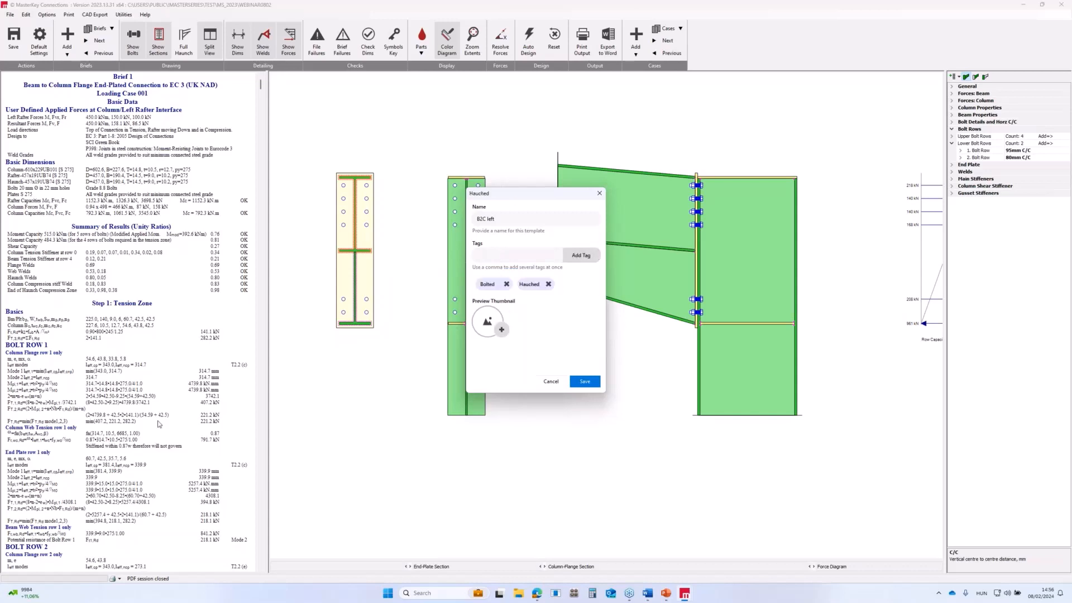
Capture a thumbnail framing the haunched beam-to-column elevation and save the user template
left_click(501, 331)
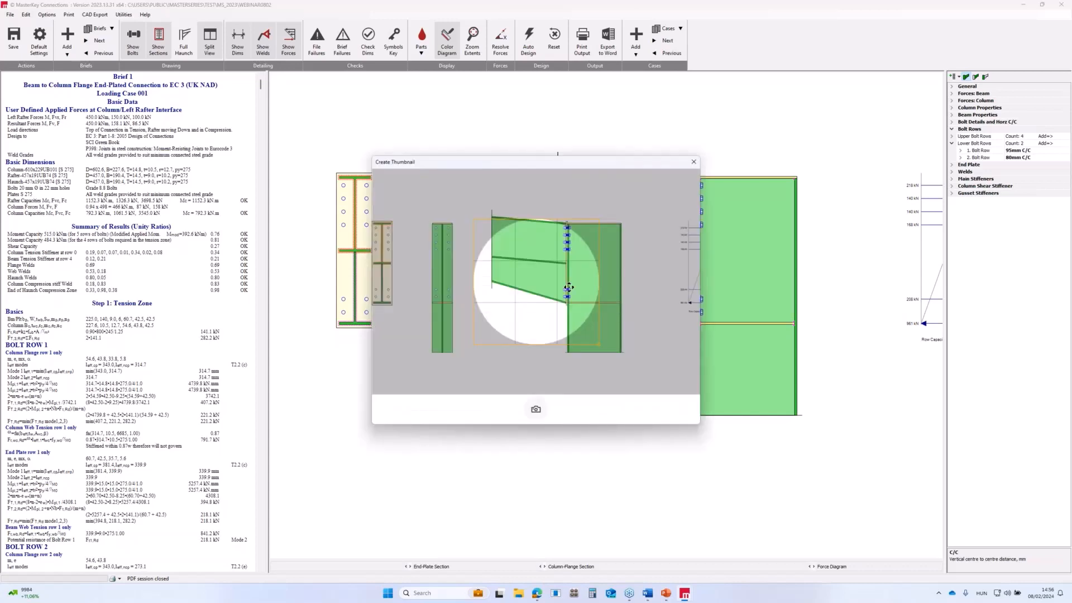
mouse_move(547, 289)
left_mouse_down()
mouse_move(606, 269)
mouse_move(534, 284)
left_mouse_up()
scroll(607, 270, "down", 2)
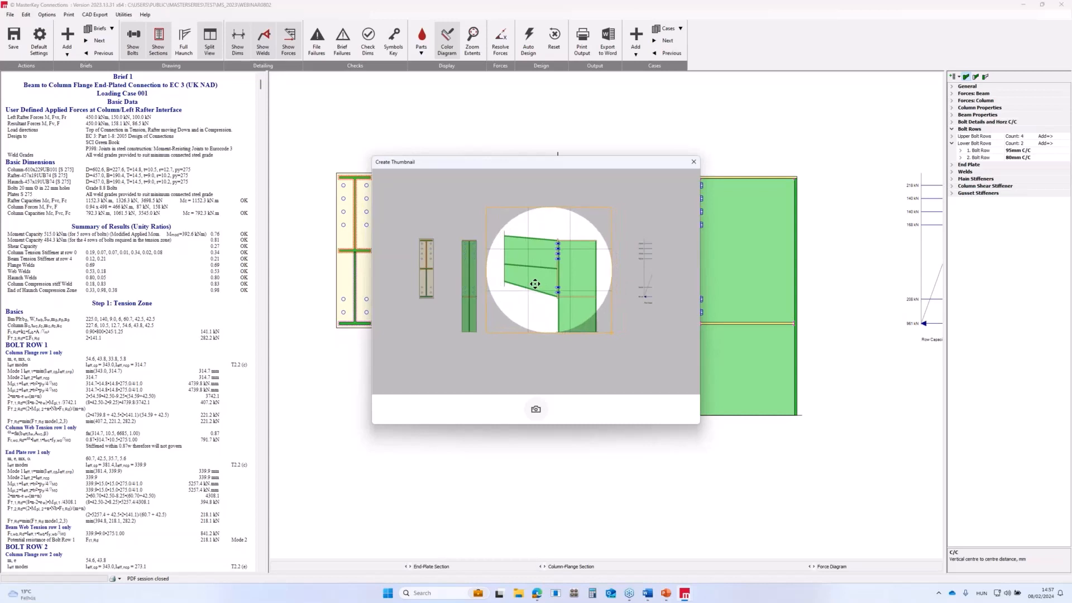
left_click(535, 411)
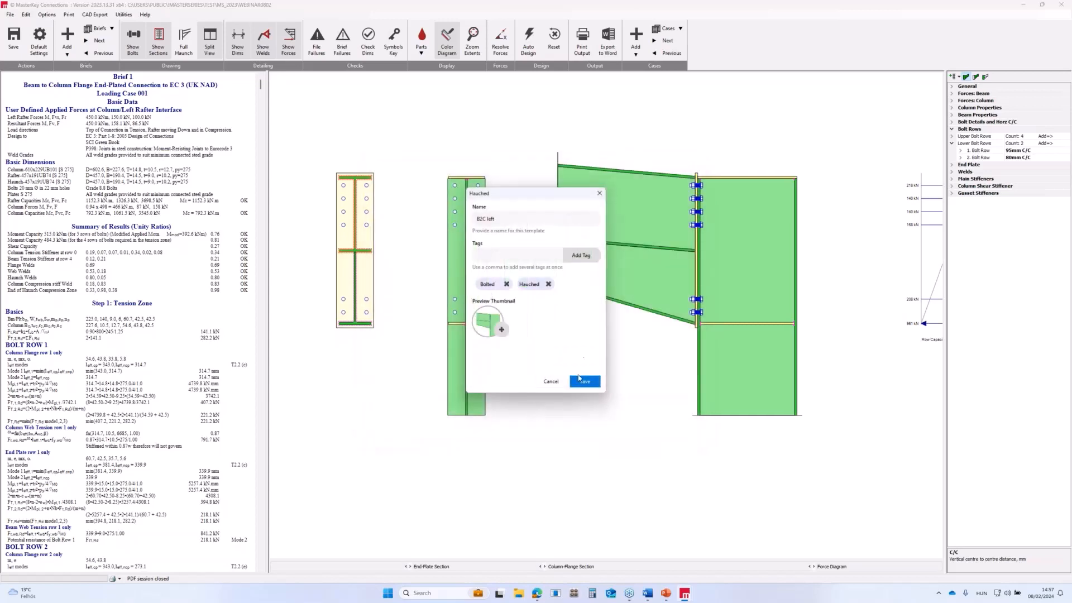
left_click(580, 381)
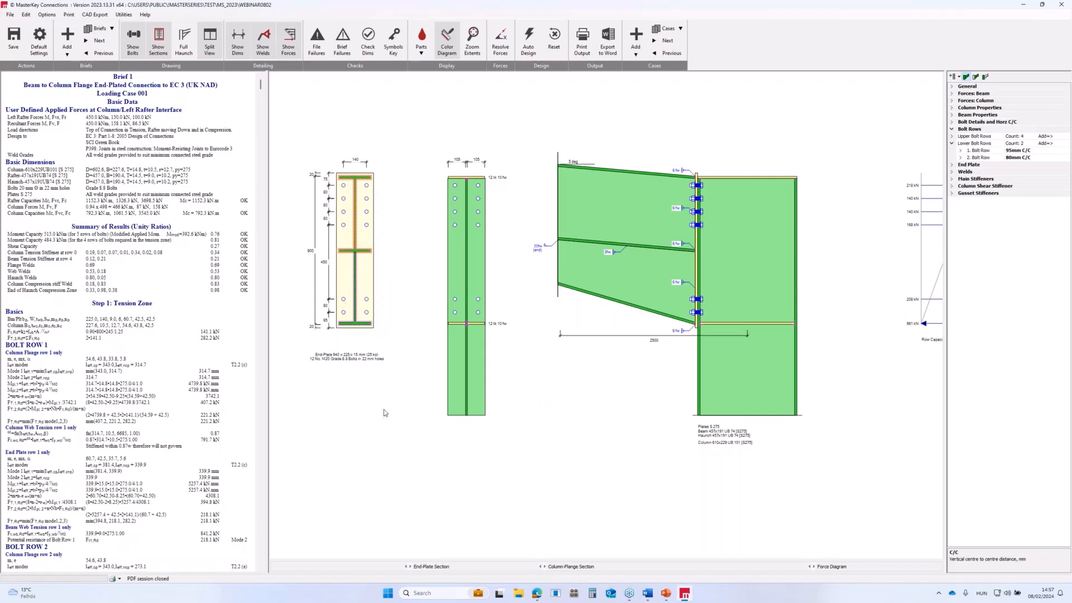
Compare the user-defined eaves templates with the built-in MS ones in the joint template library
left_click(68, 36)
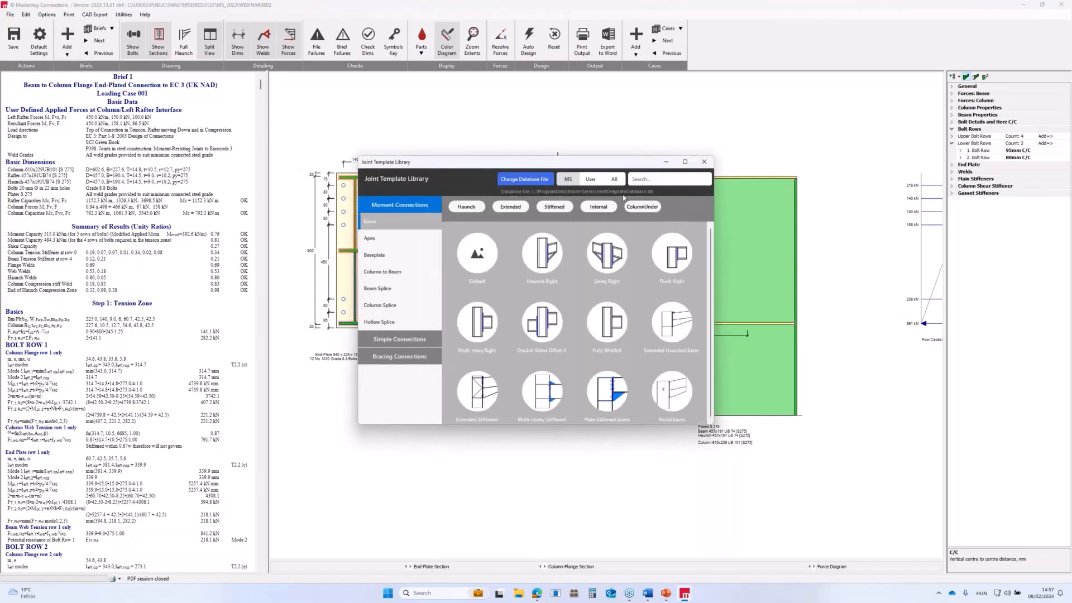
left_click(591, 179)
mouse_move(550, 365)
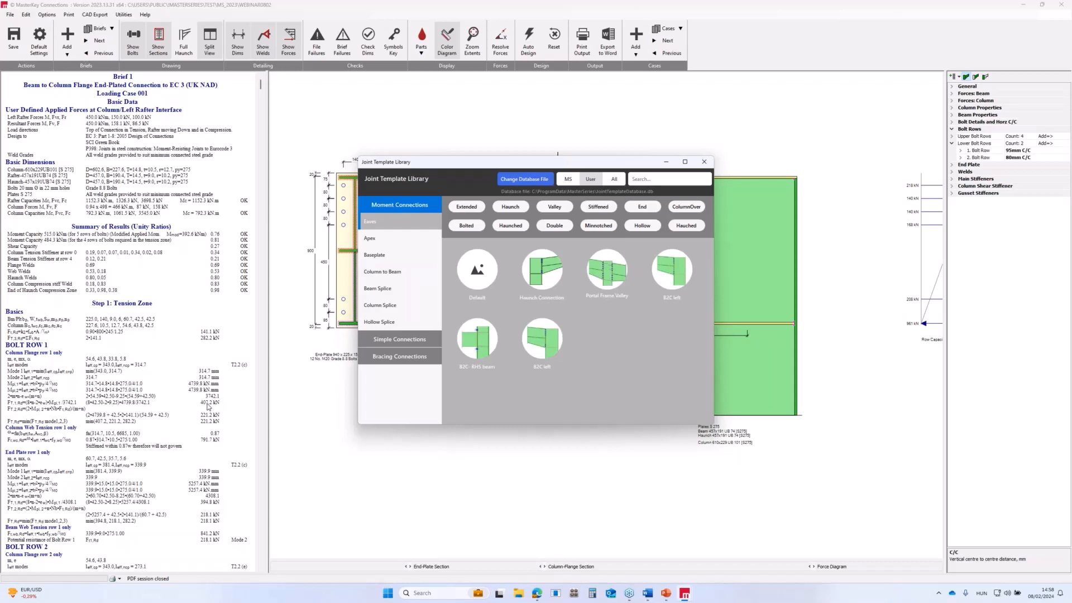
mouse_move(490, 364)
left_click(567, 179)
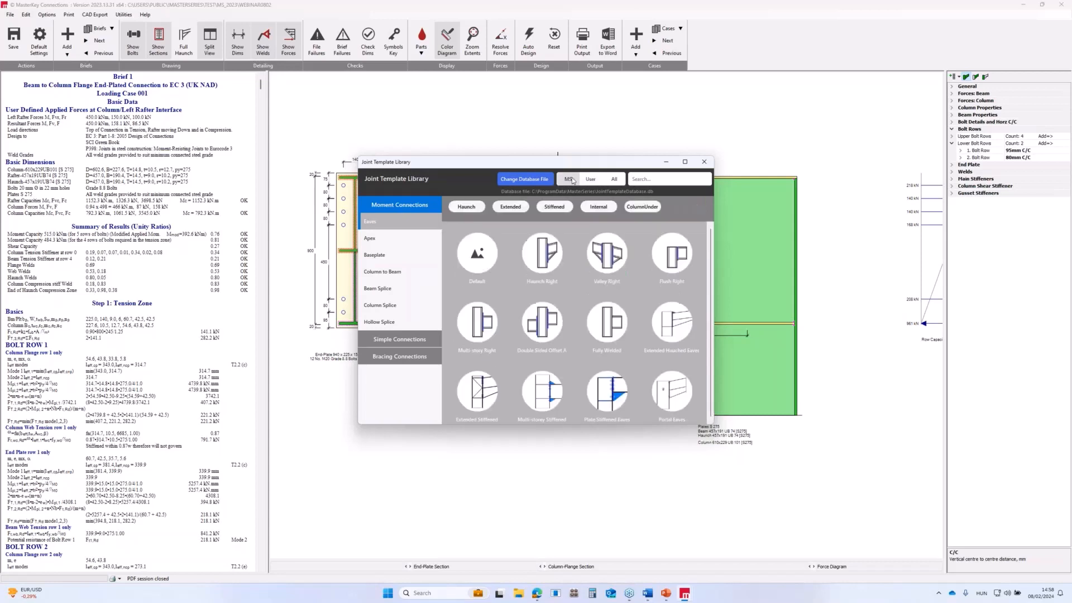
left_click(585, 182)
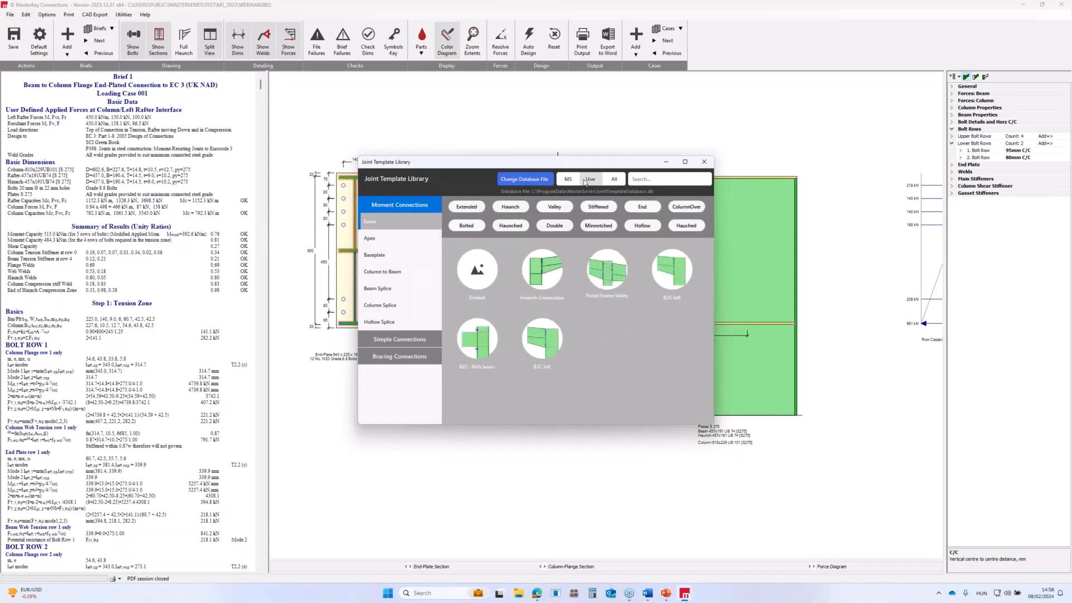
mouse_move(528, 258)
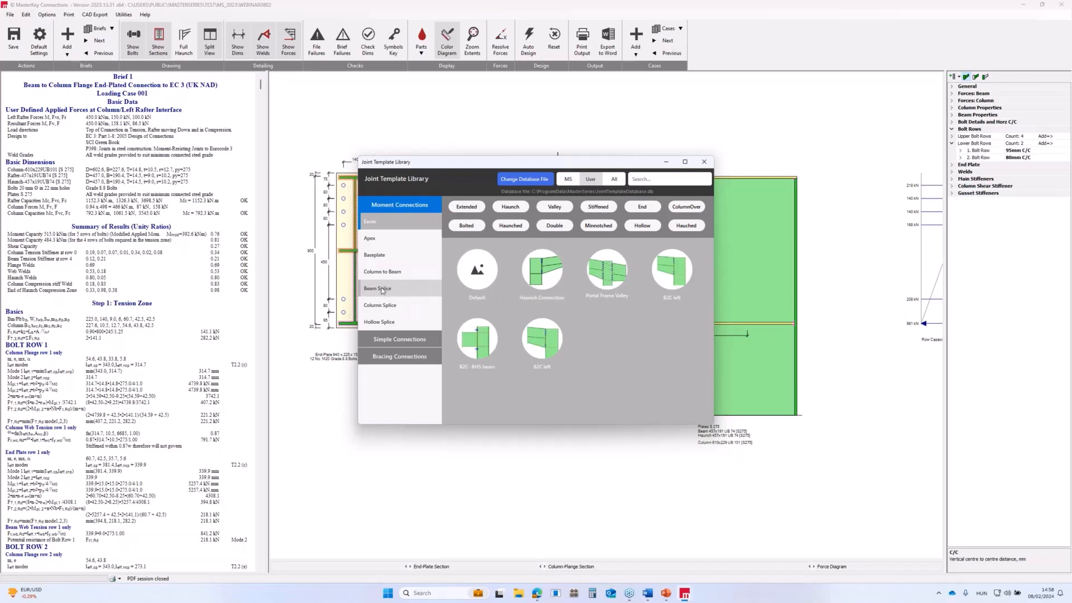
Add a base-plate brief from the user template "Symmetric base plate" and move its section drawing closer to the plan
left_click(382, 255)
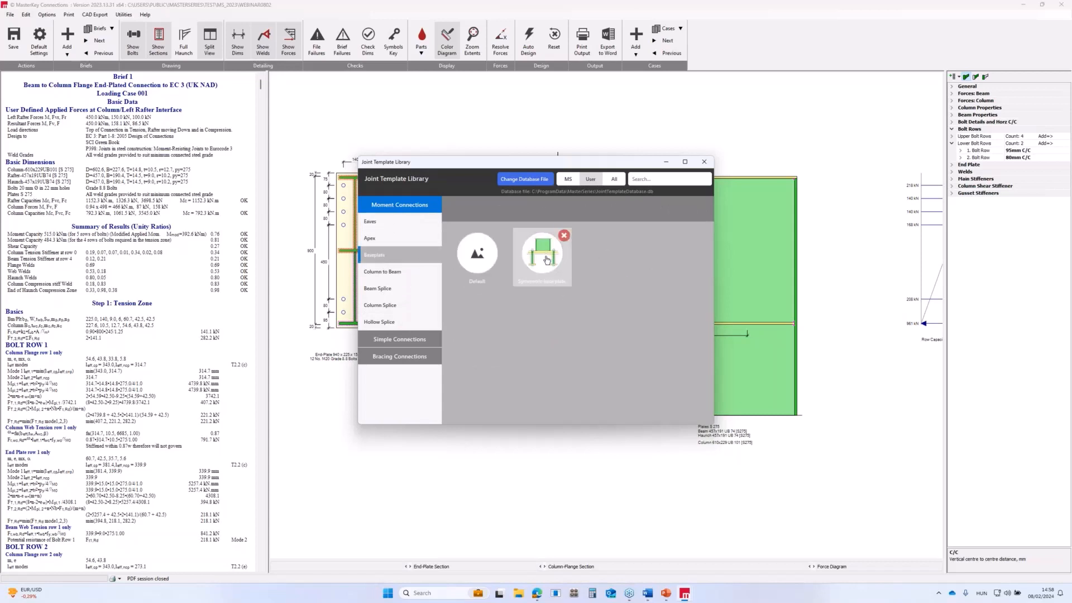
double_click(546, 259)
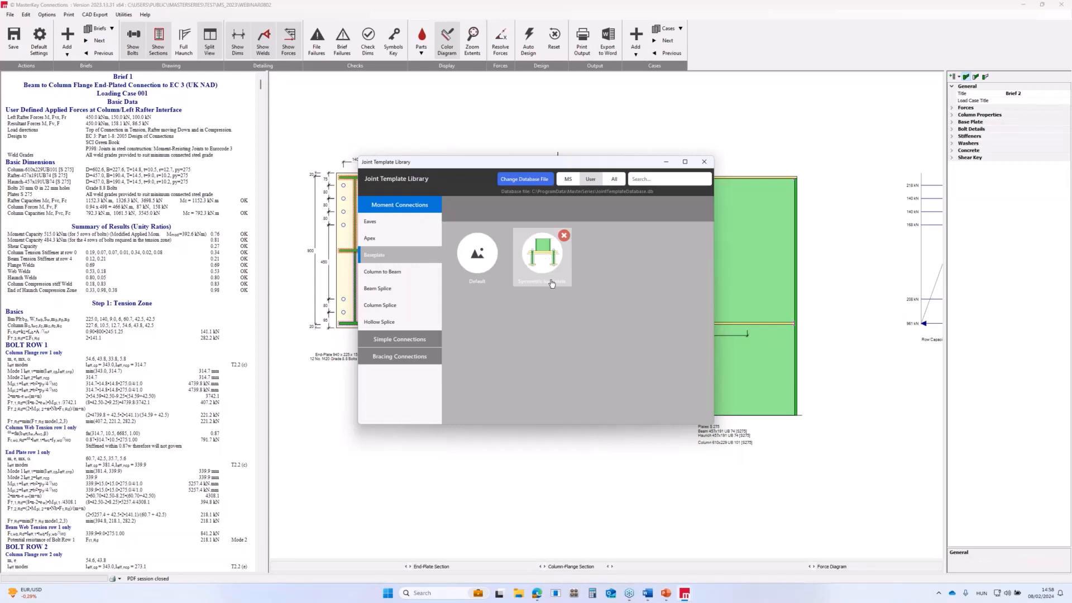
left_click(608, 566)
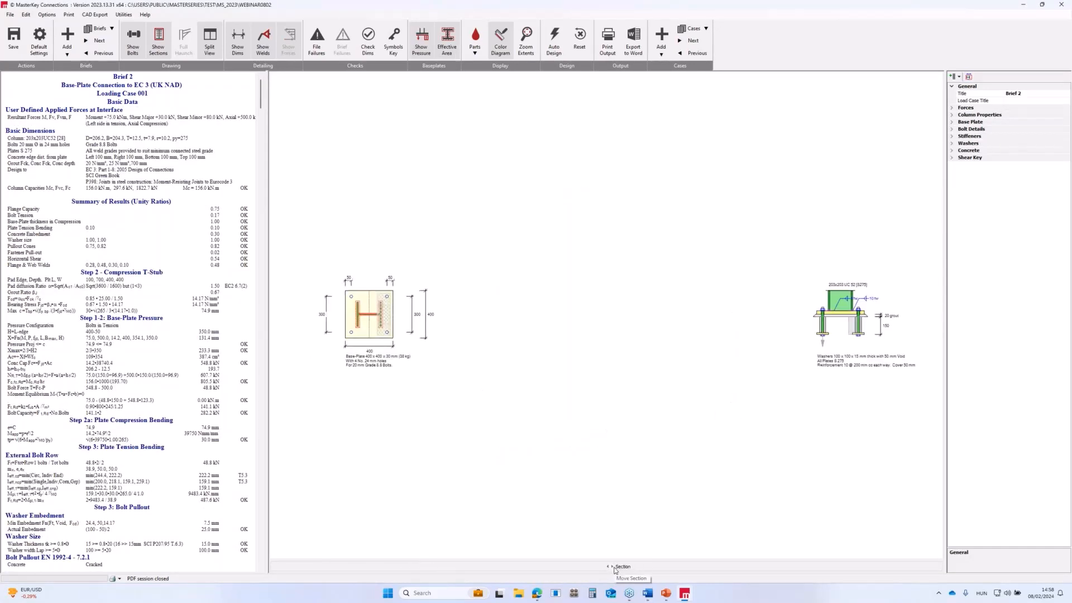
left_click(610, 567)
left_click(612, 569)
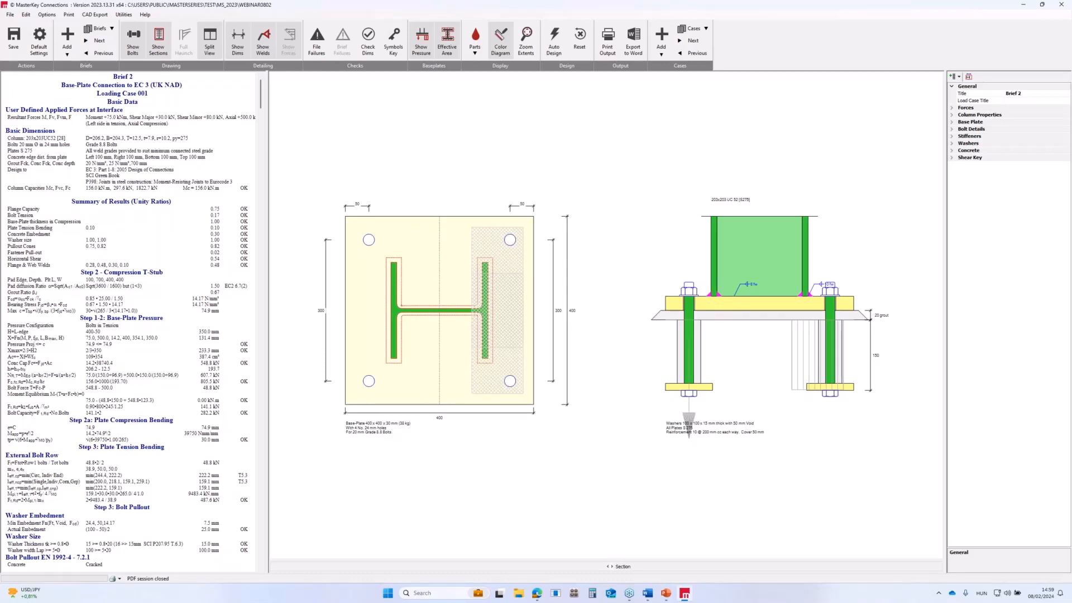
Examine the base plate's concrete properties, including the side steel diameter and centres settings
left_click(951, 151)
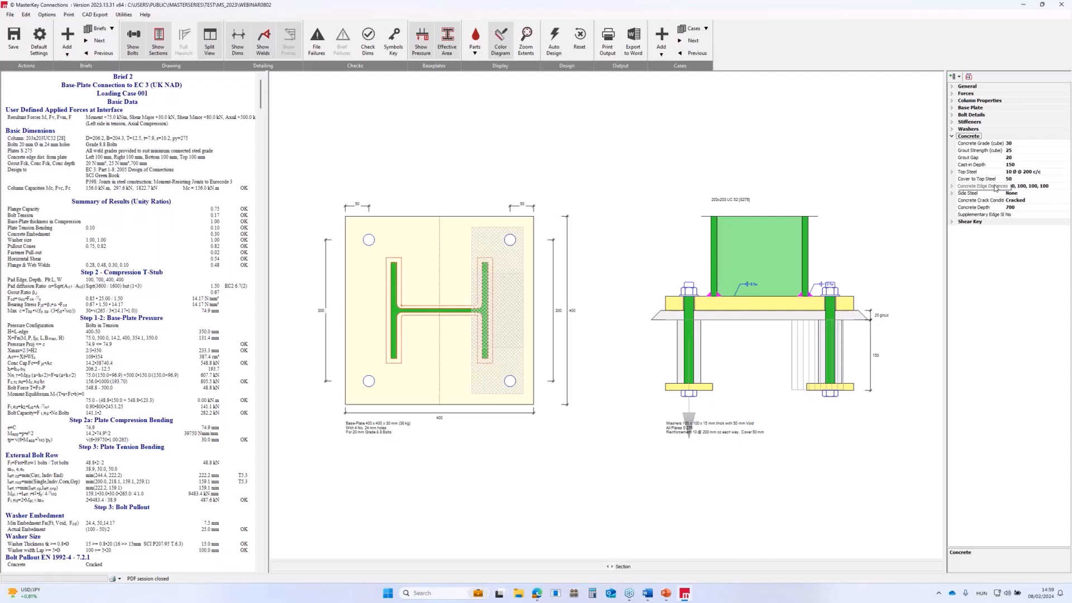
scroll(173, 393, "down", 1)
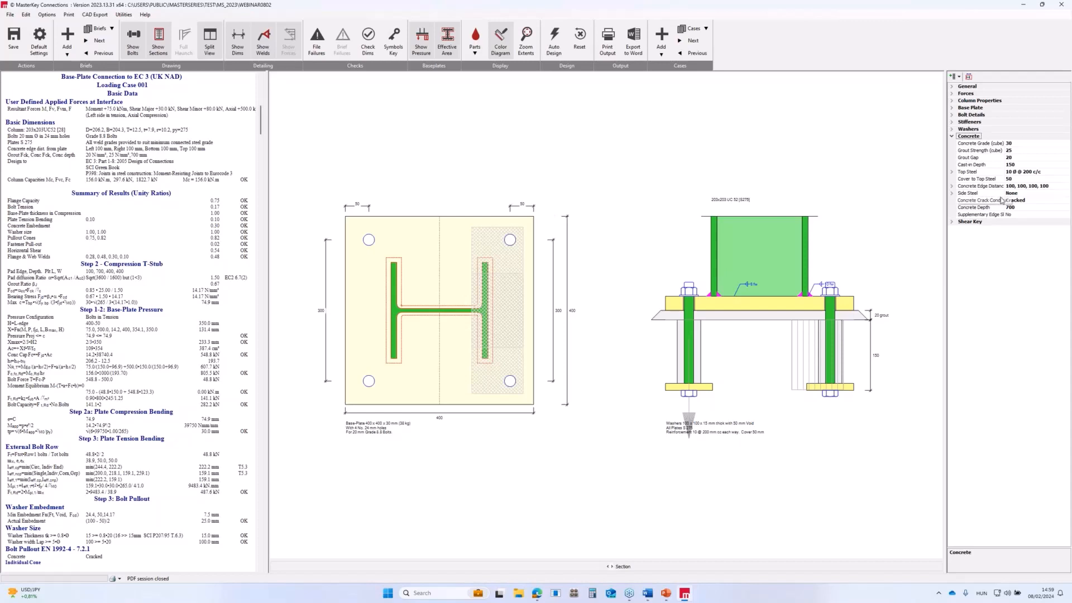
left_click(951, 193)
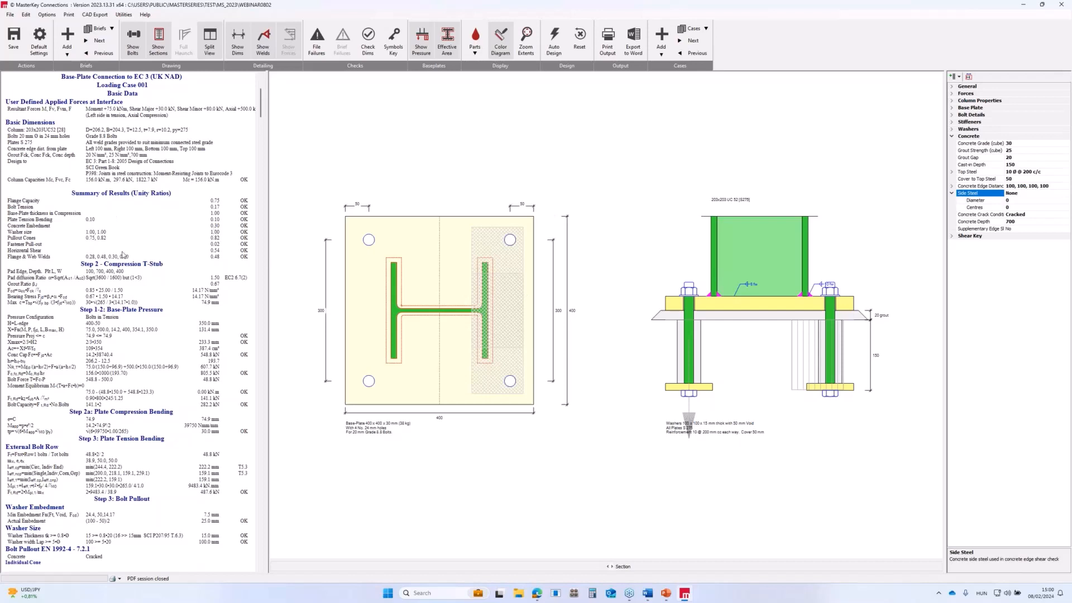
Add another brief from the user eaves template "B2C - RHS beam"
left_click(68, 39)
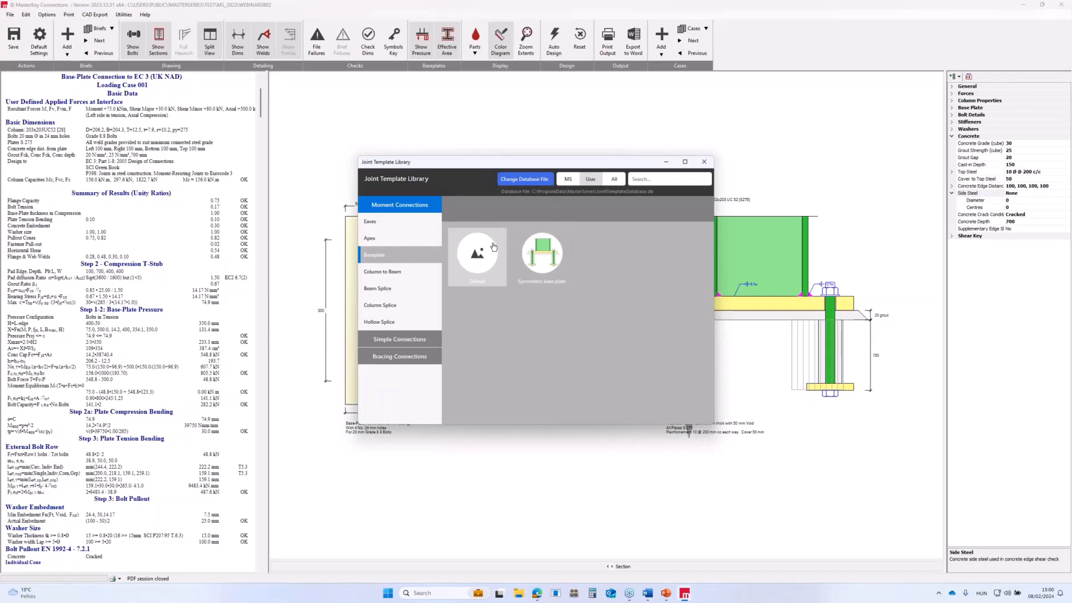
mouse_move(525, 243)
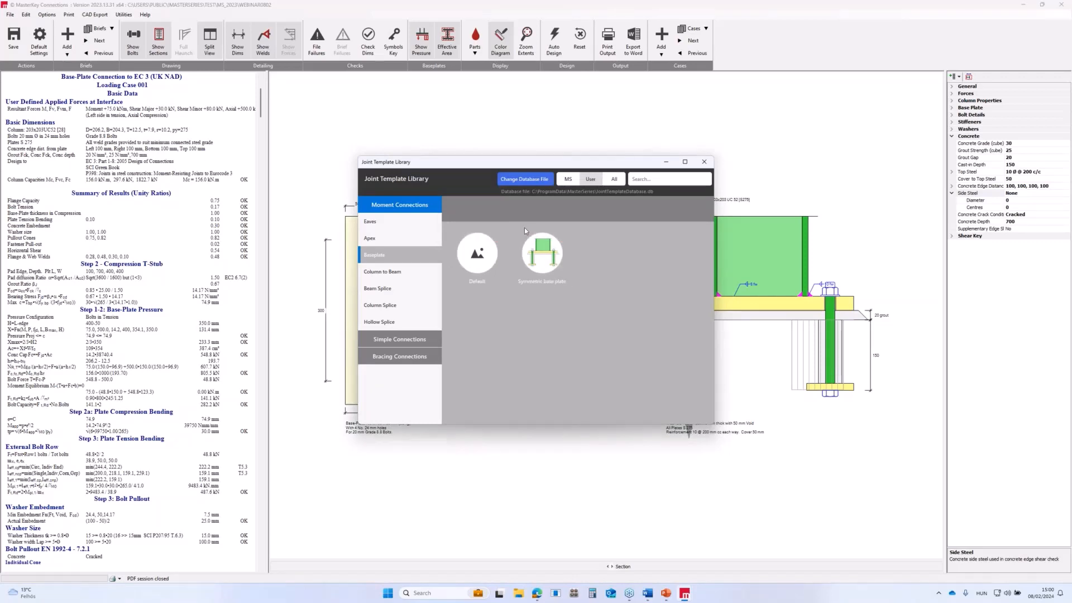
left_click(393, 223)
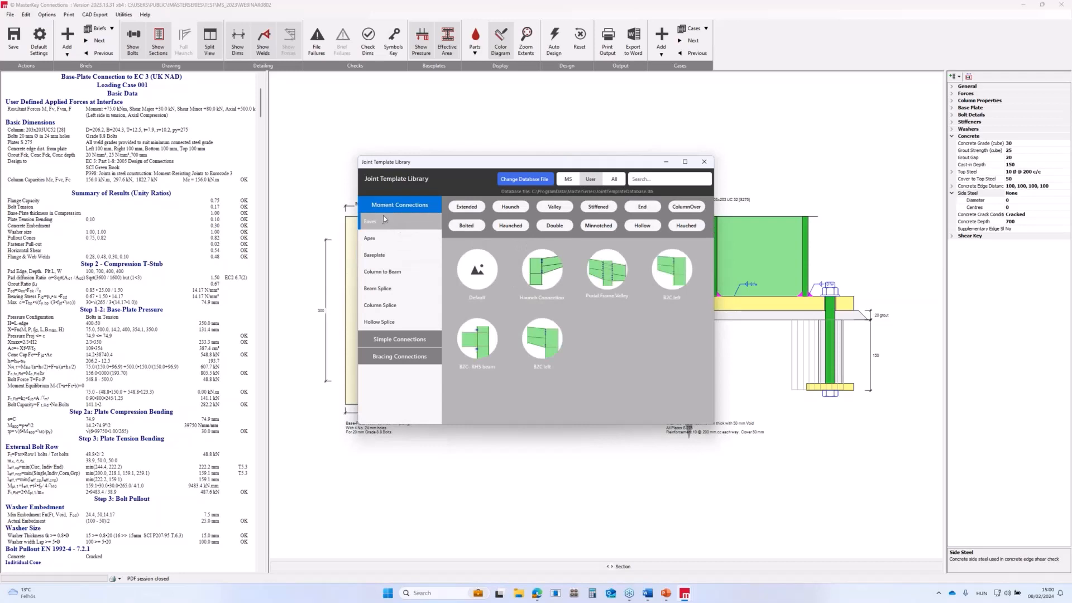
double_click(475, 343)
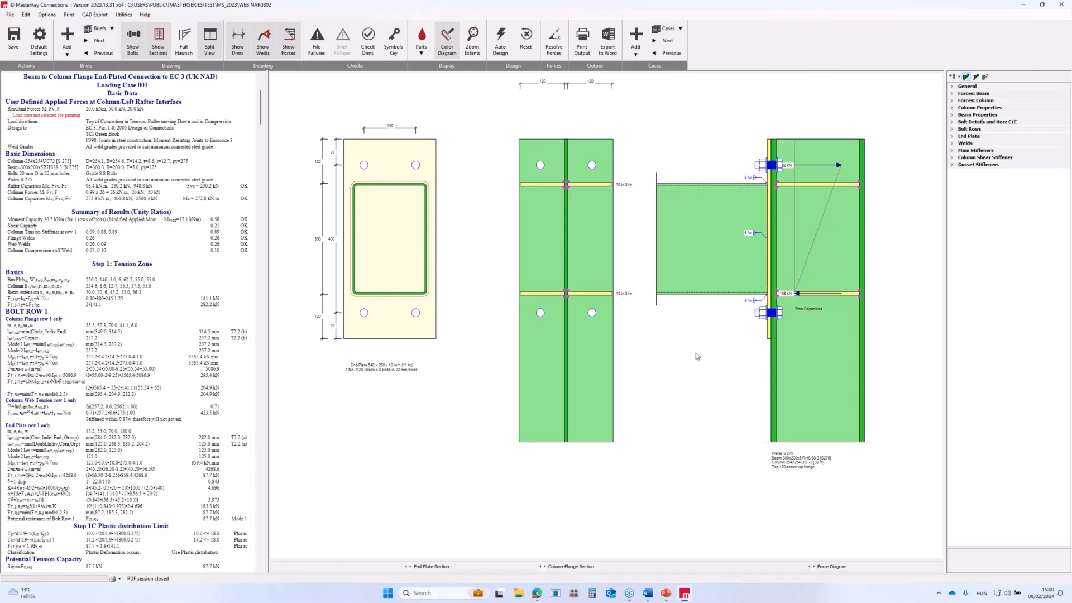
Add a column-to-beam brief from the user template "C2B - SHS column" and move its end-plate section away from the beam-flange section
scroll(406, 352, "up", 1)
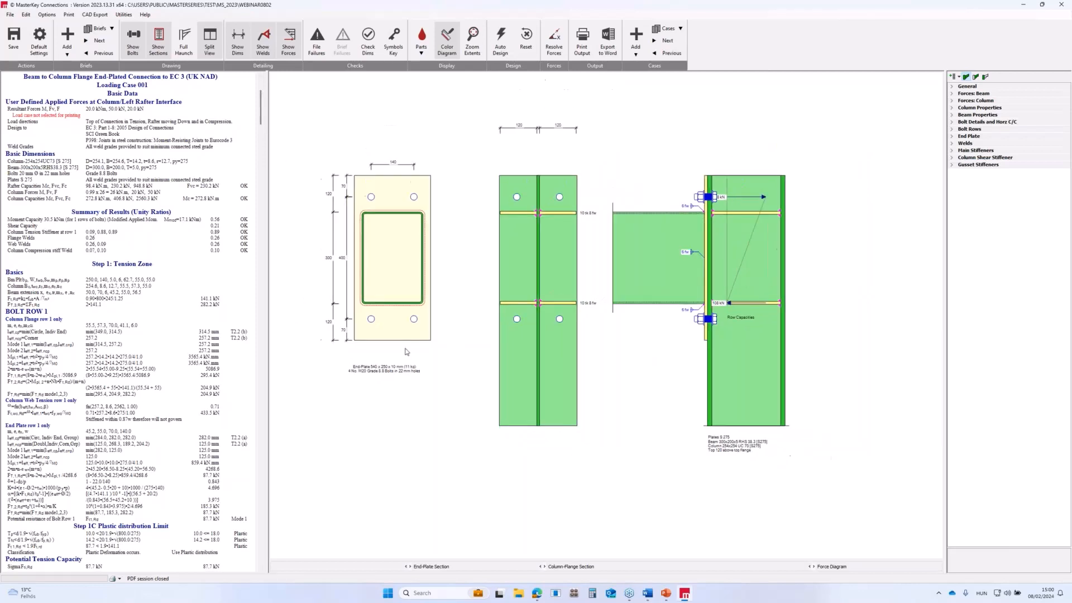
left_click_drag(420, 296, 441, 331)
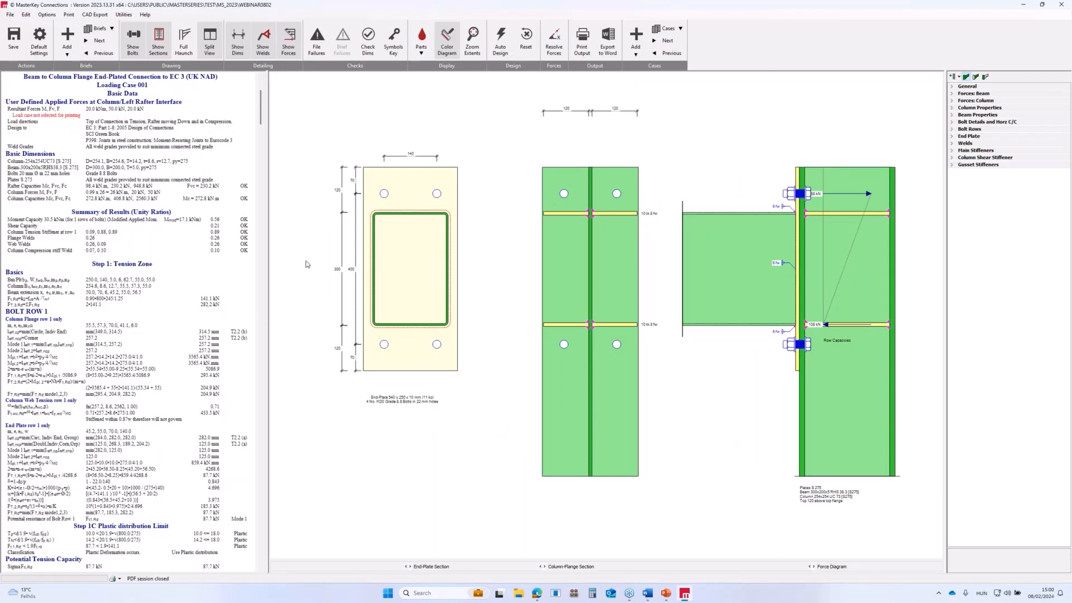
left_click(67, 38)
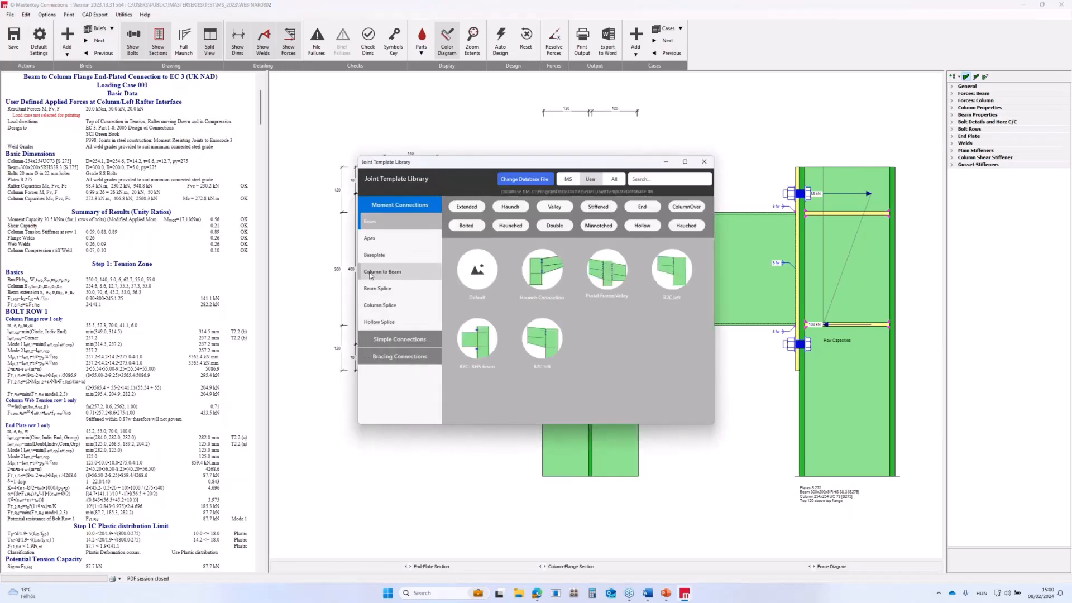
left_click(370, 275)
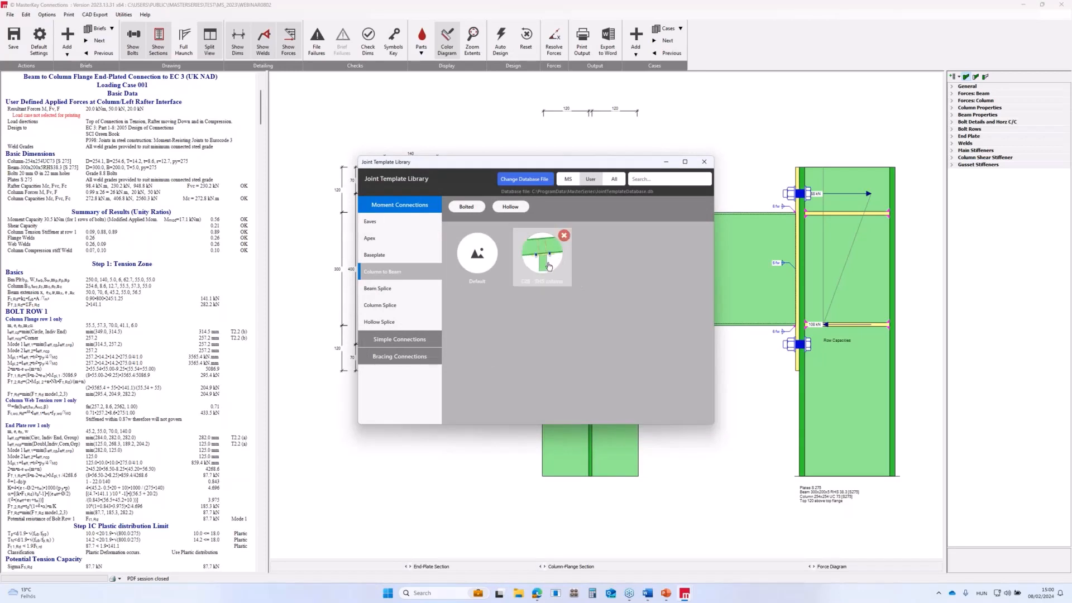
double_click(548, 266)
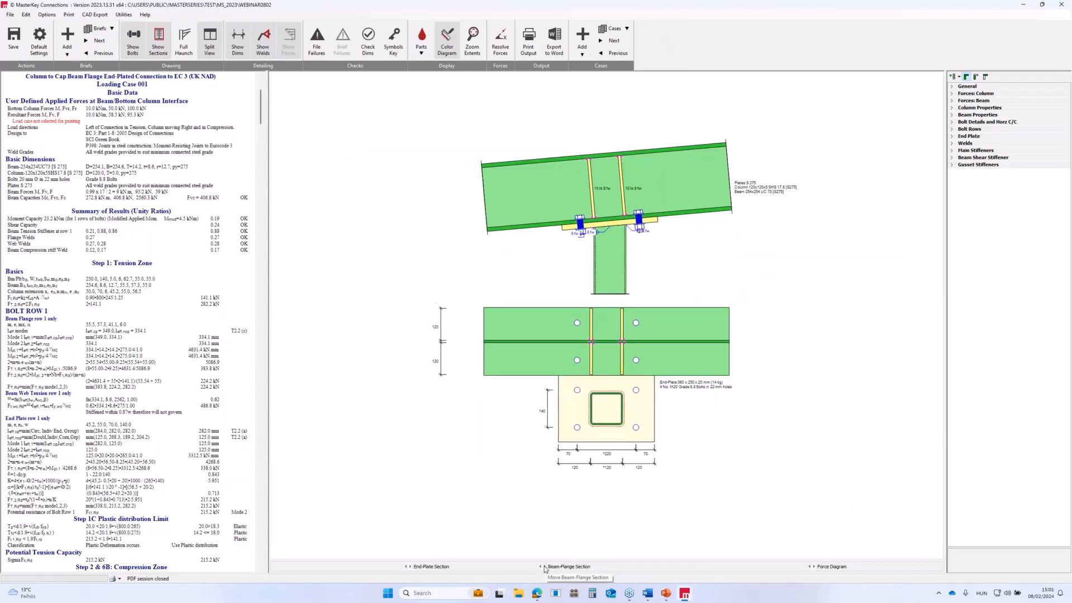
left_click(409, 568)
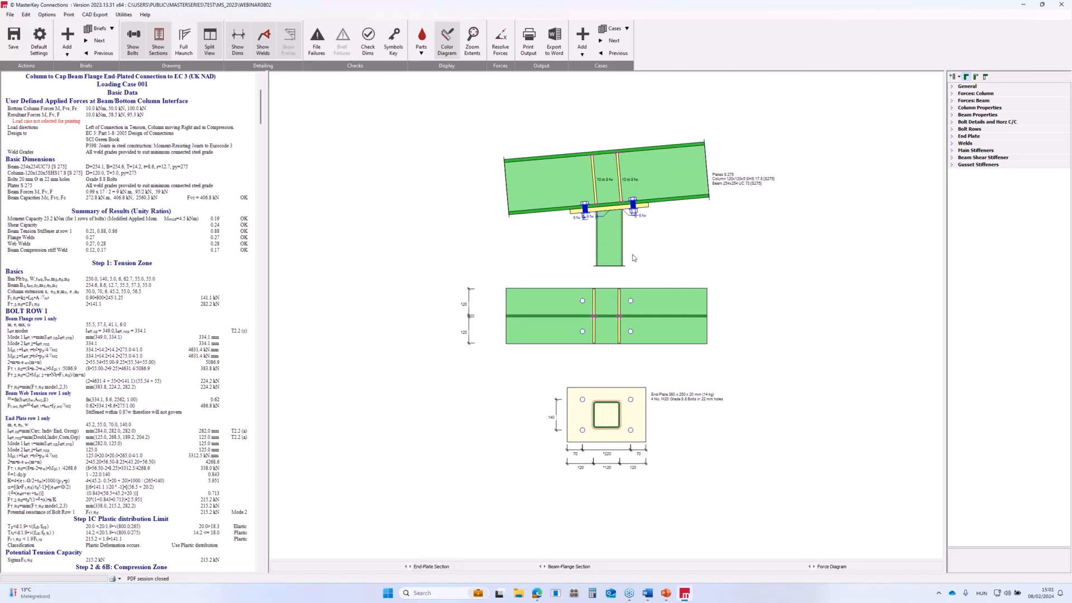
Examine the section types available for the column in its column properties
left_click(614, 255)
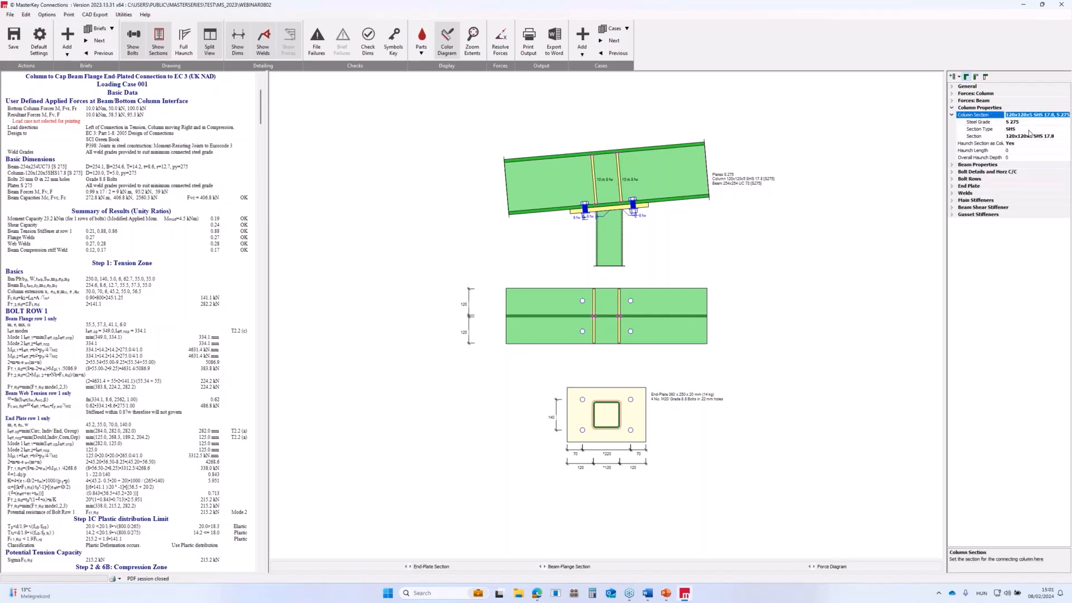
left_click(1058, 128)
left_click(1066, 129)
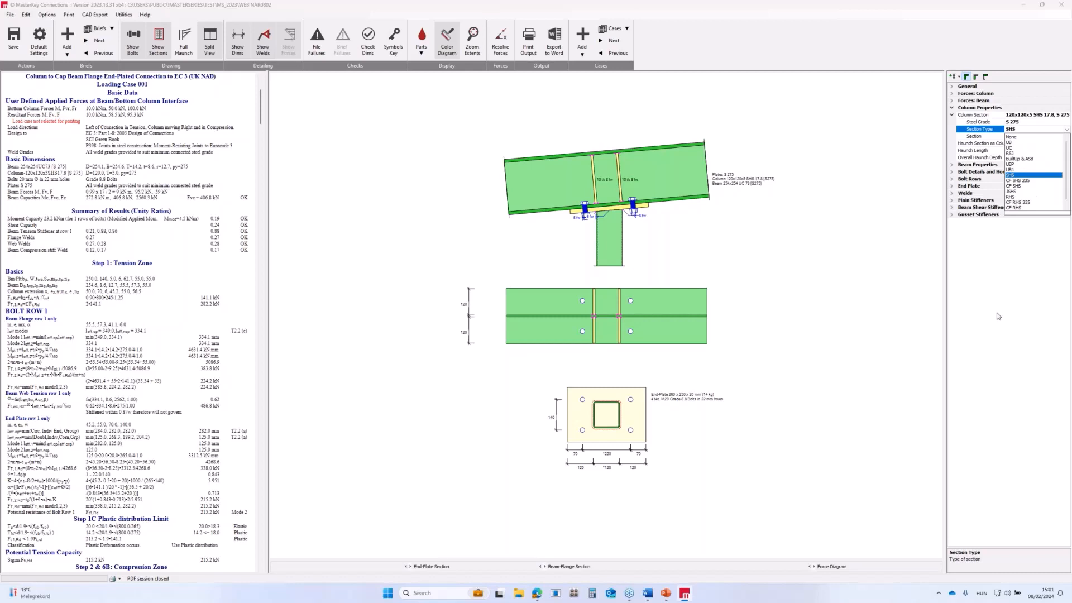
left_click(987, 298)
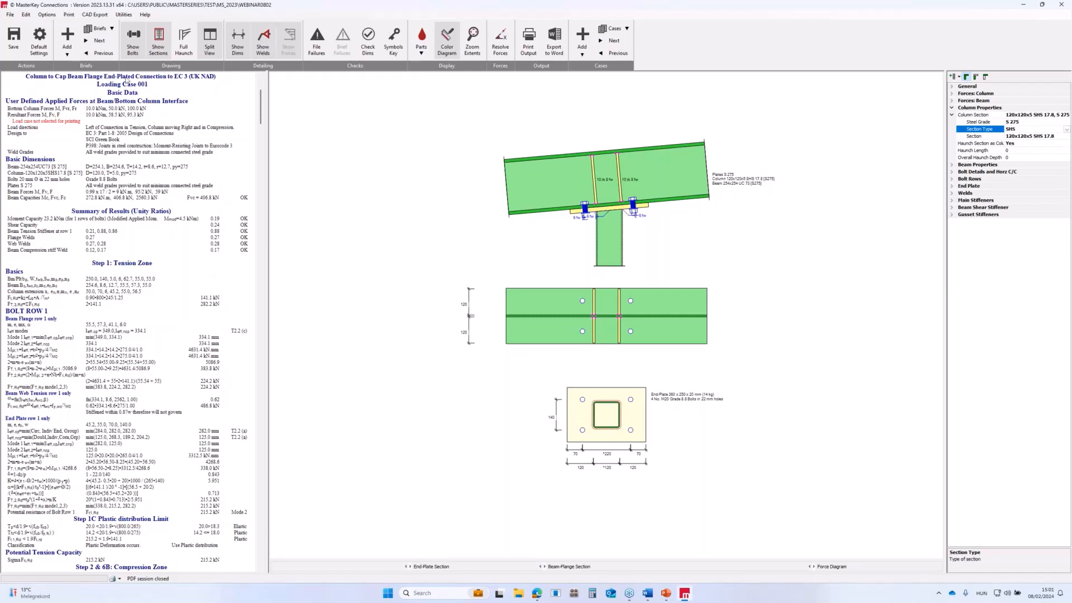
Add a flexible end-plate (beam) brief from the double-sided B2B user template and space the left and right section drawings away from the beams
left_click(71, 39)
left_click(402, 345)
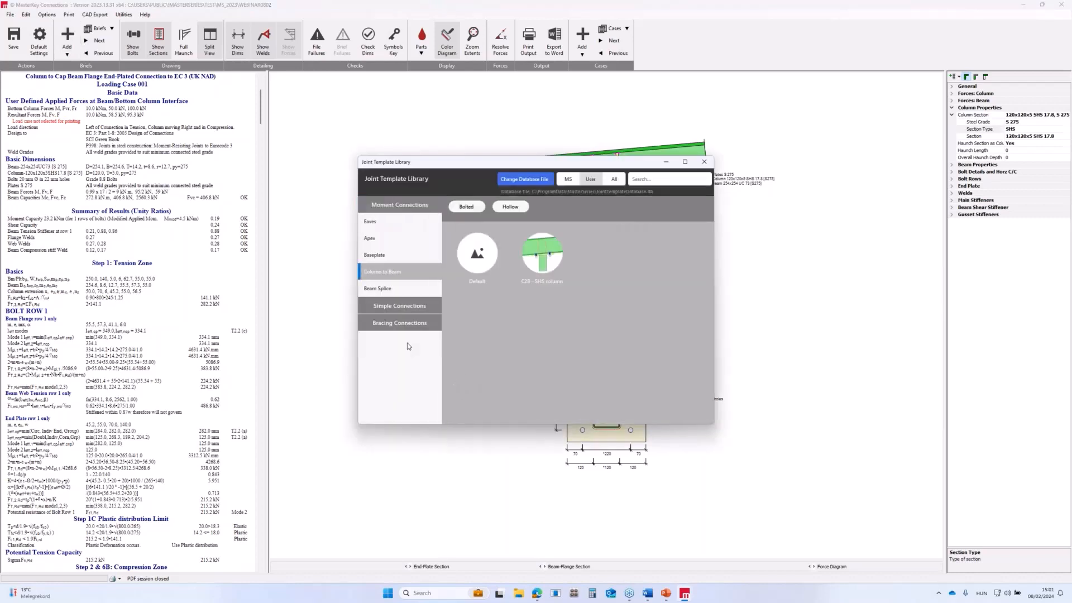
left_click(390, 260)
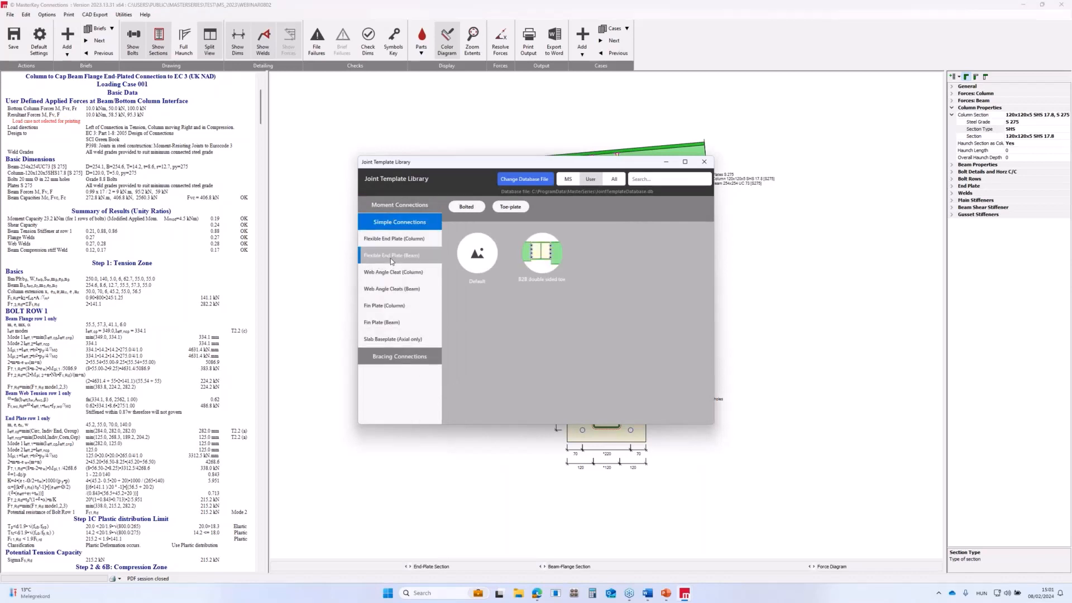
double_click(541, 254)
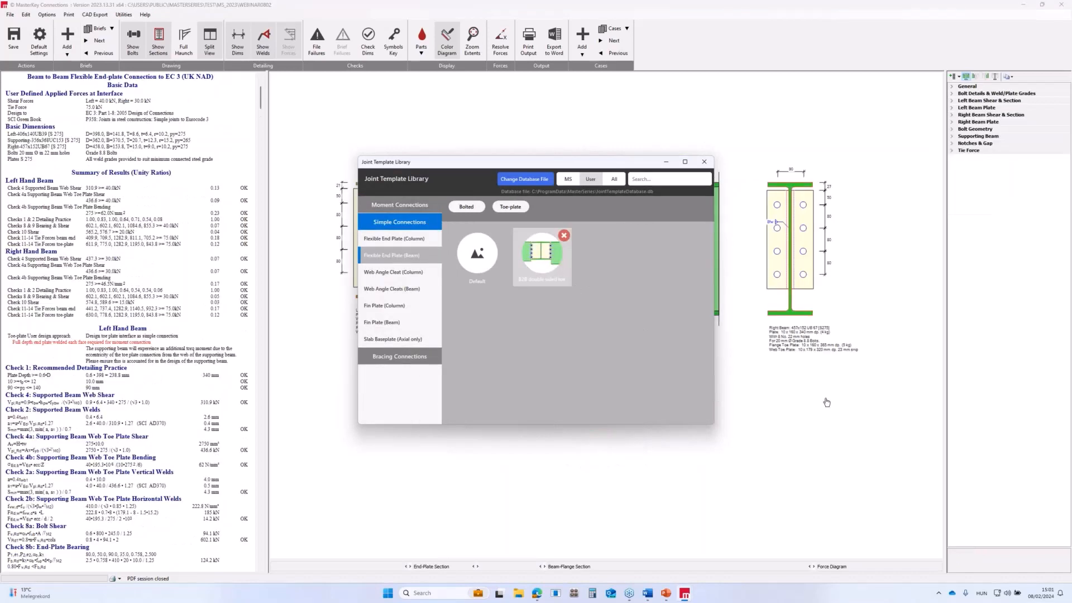
left_click(473, 567)
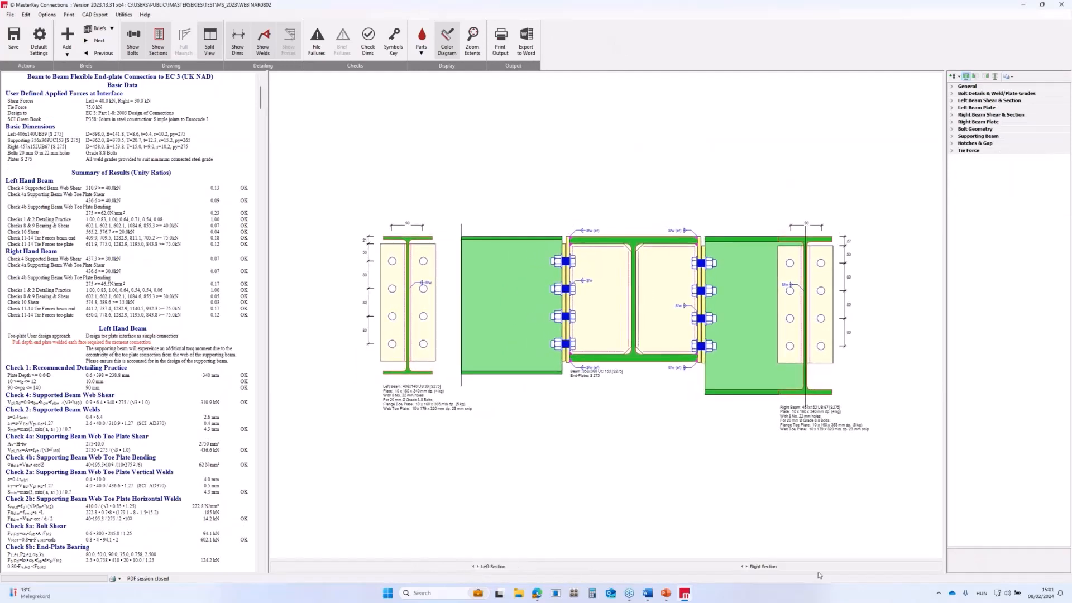
left_click(746, 567)
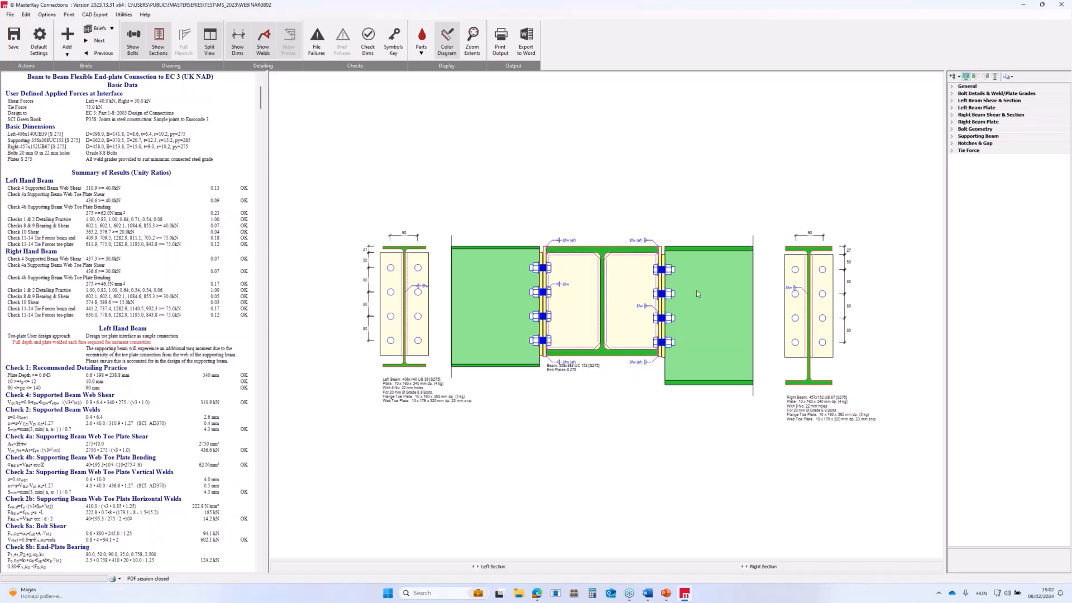
Try the right beam plate with its flange toe plate set to No, and set the option back to Yes
left_click(827, 298)
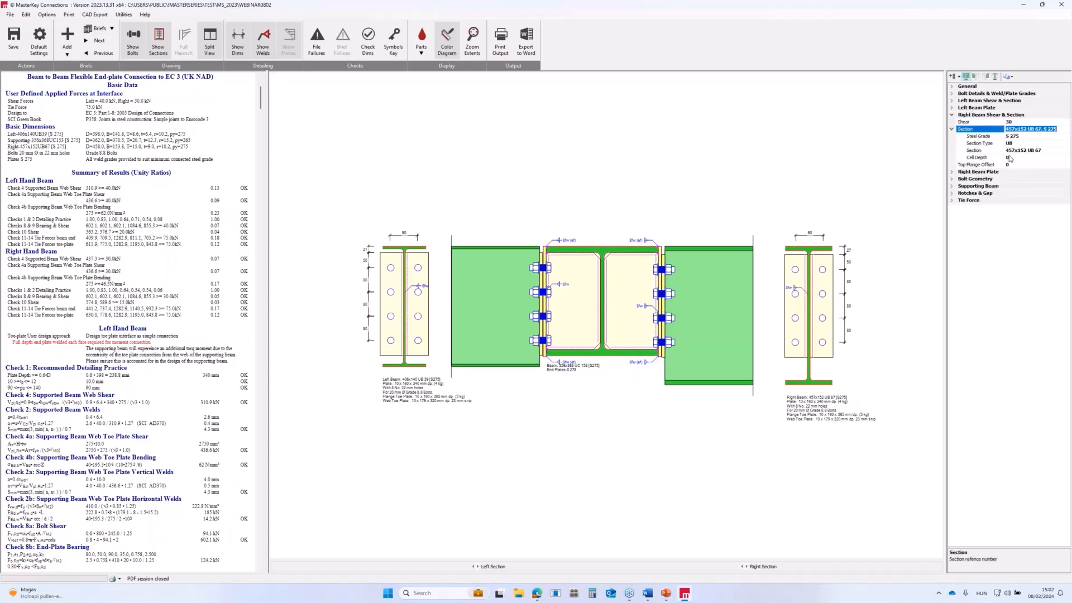
left_click(952, 172)
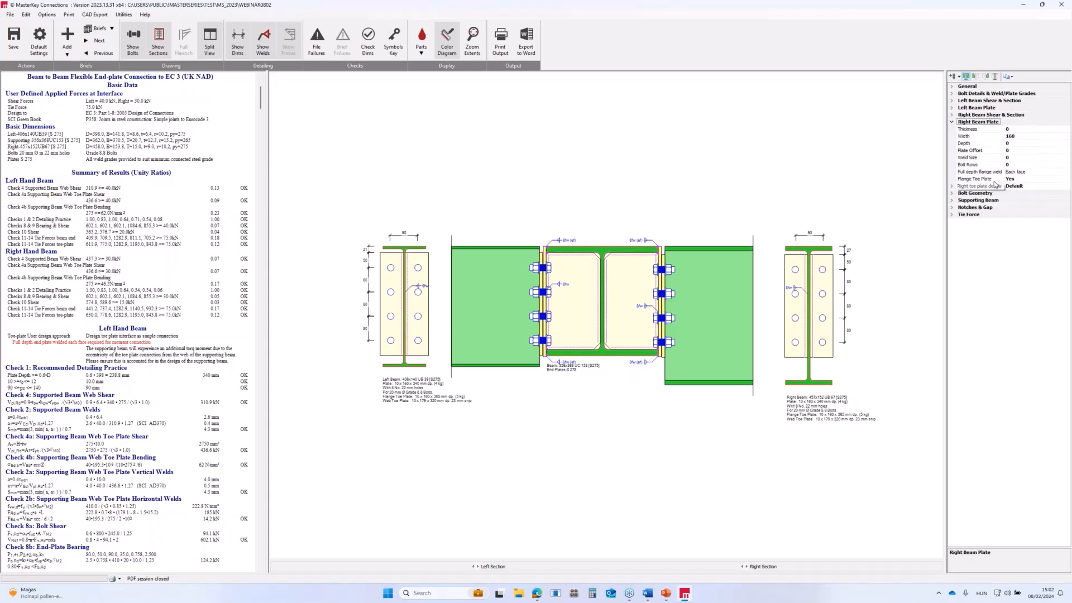
left_click(1030, 180)
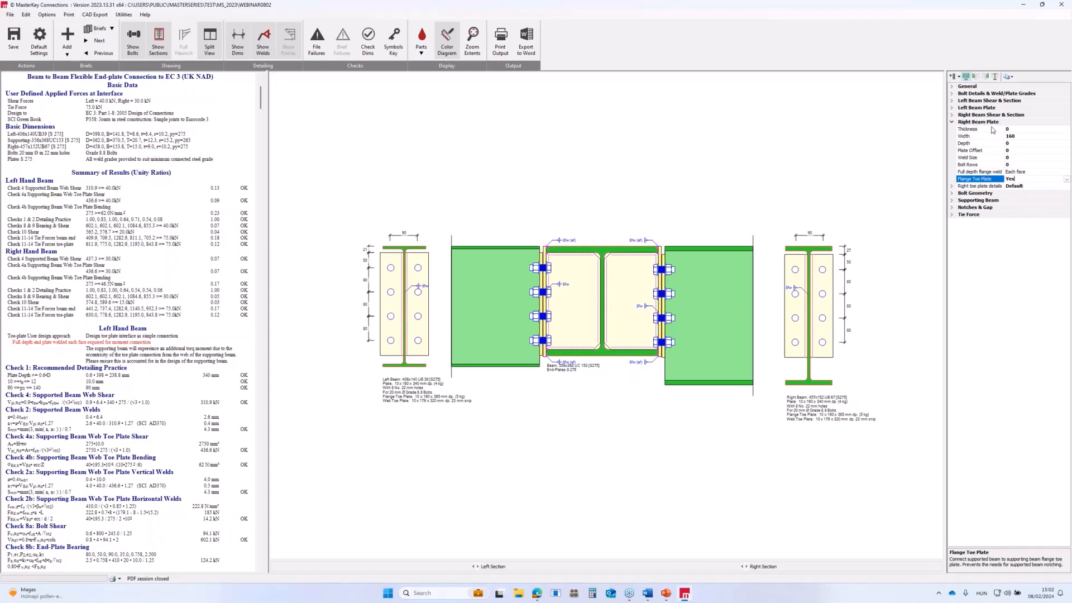
left_click(1066, 180)
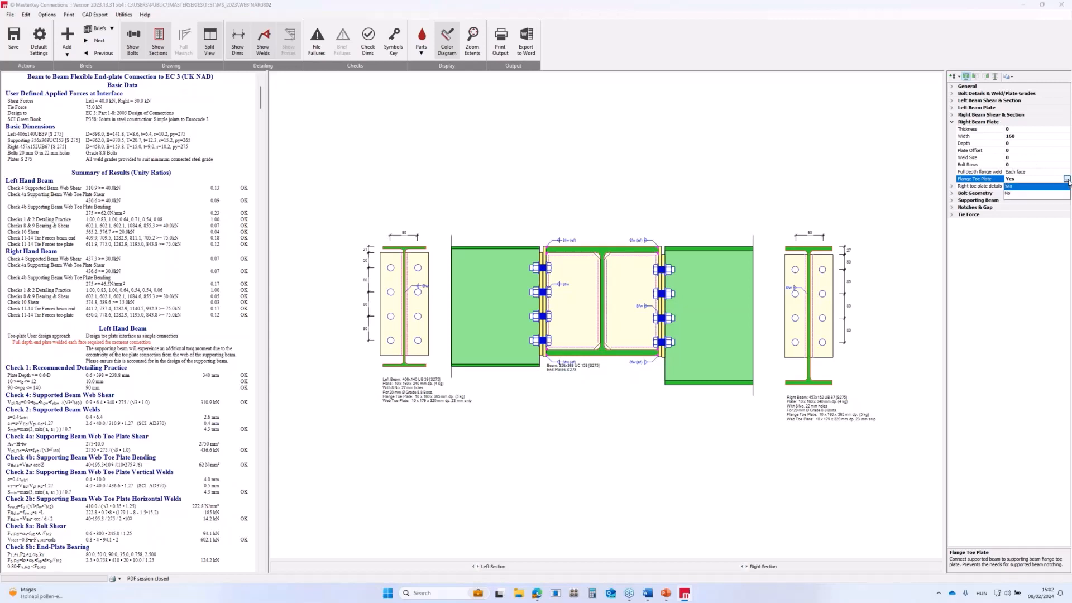
left_click(1013, 194)
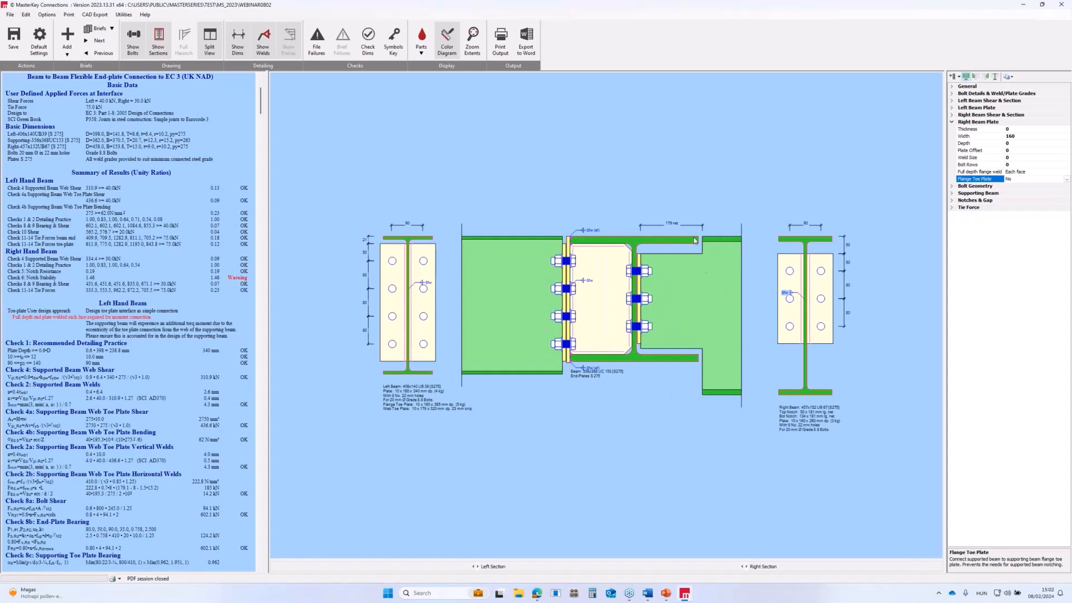
left_click(1066, 180)
left_click(1011, 193)
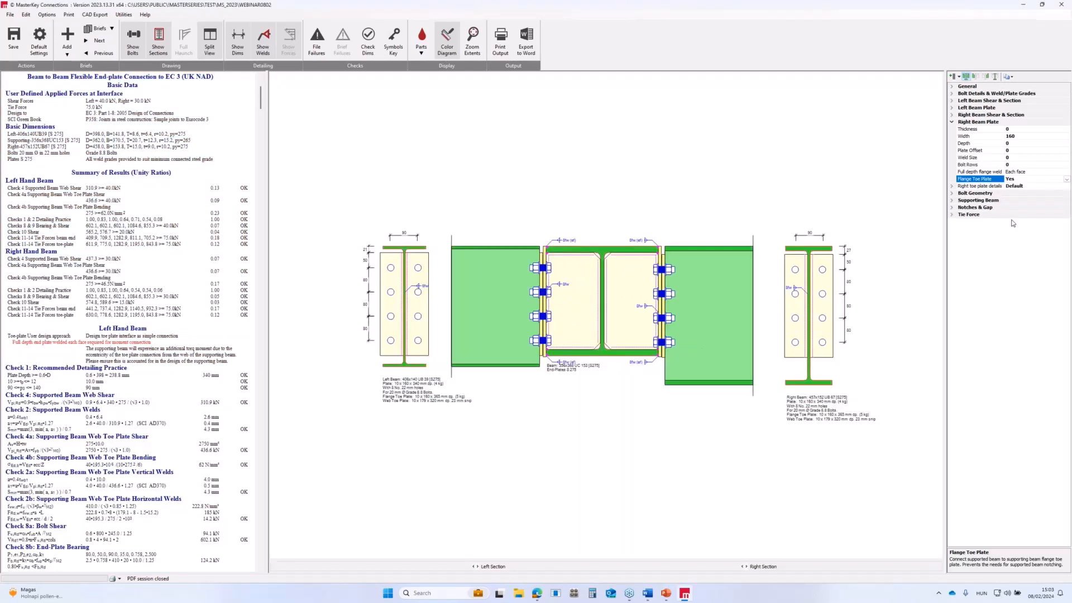